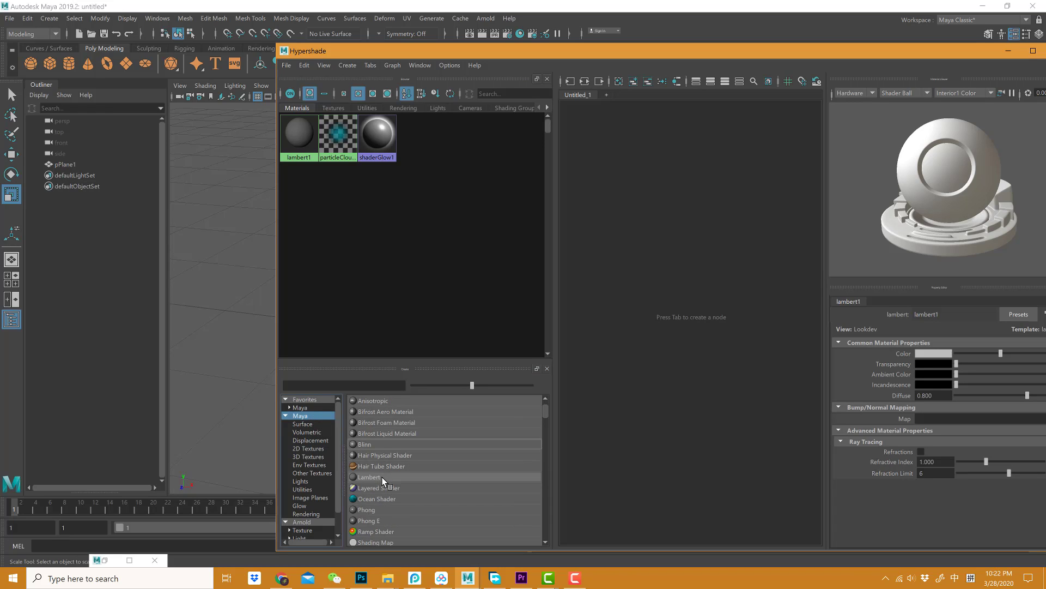
Create a new Lambert material in the Hypershade and rename it ref.
scroll(382, 477, "down", 2)
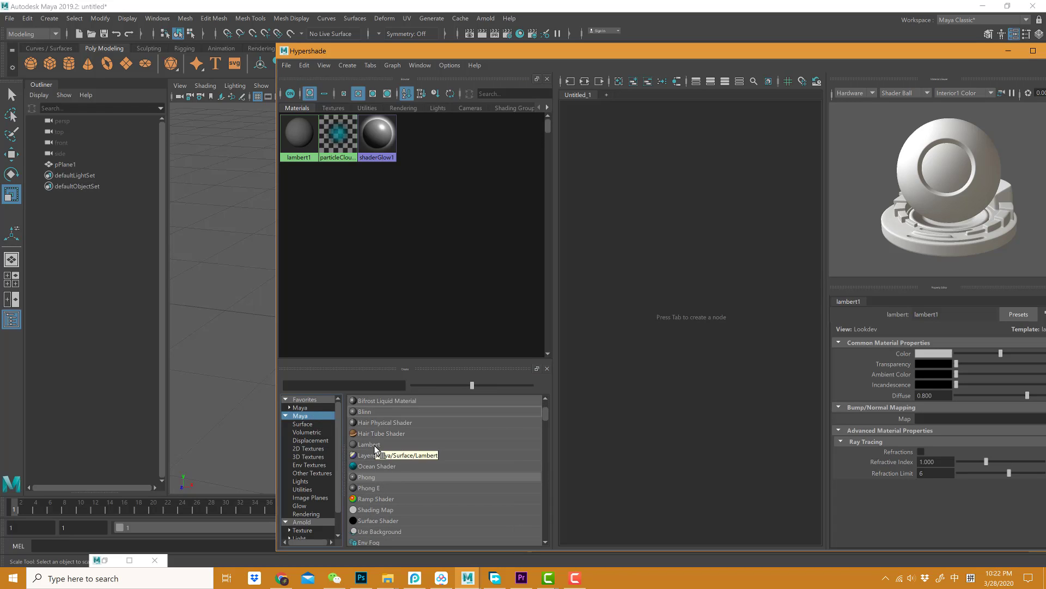
left_click(374, 446)
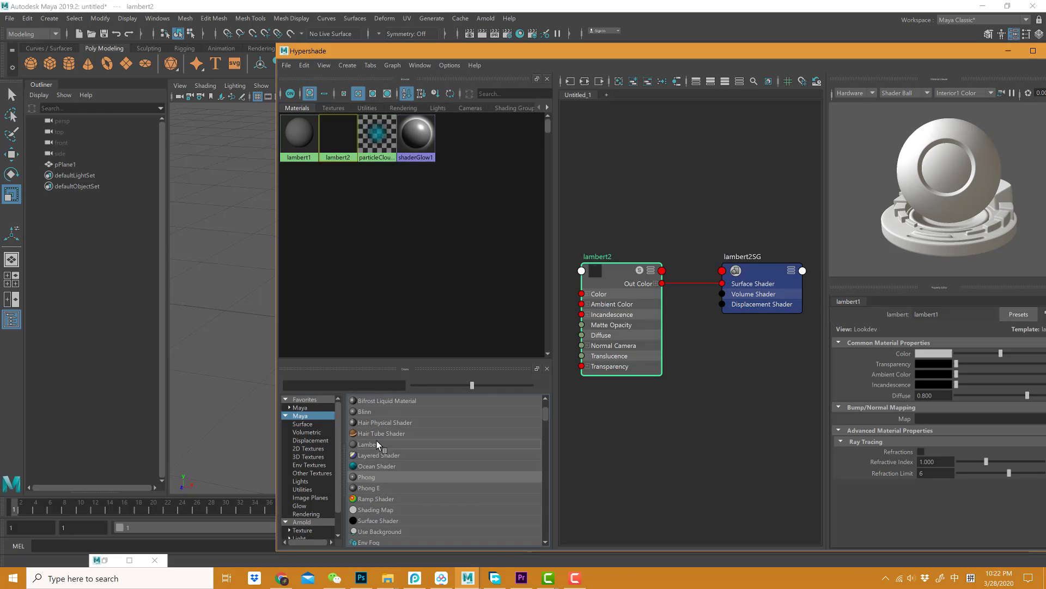
left_click(339, 143)
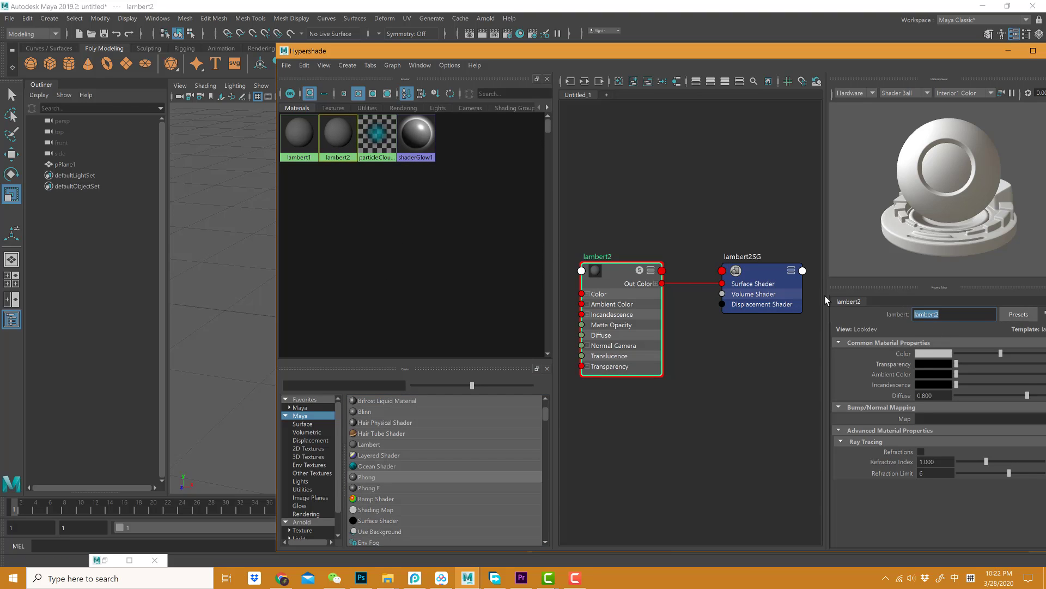
type("ref")
key("Return")
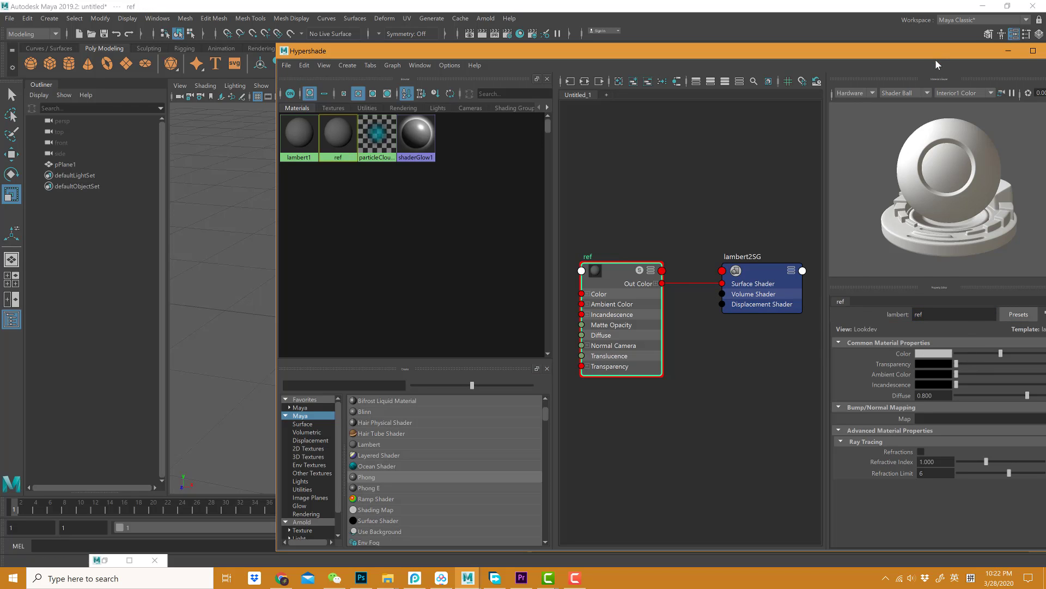
Connect a File texture node to the Color attribute of the ref material.
left_click_drag(937, 63, 777, 67)
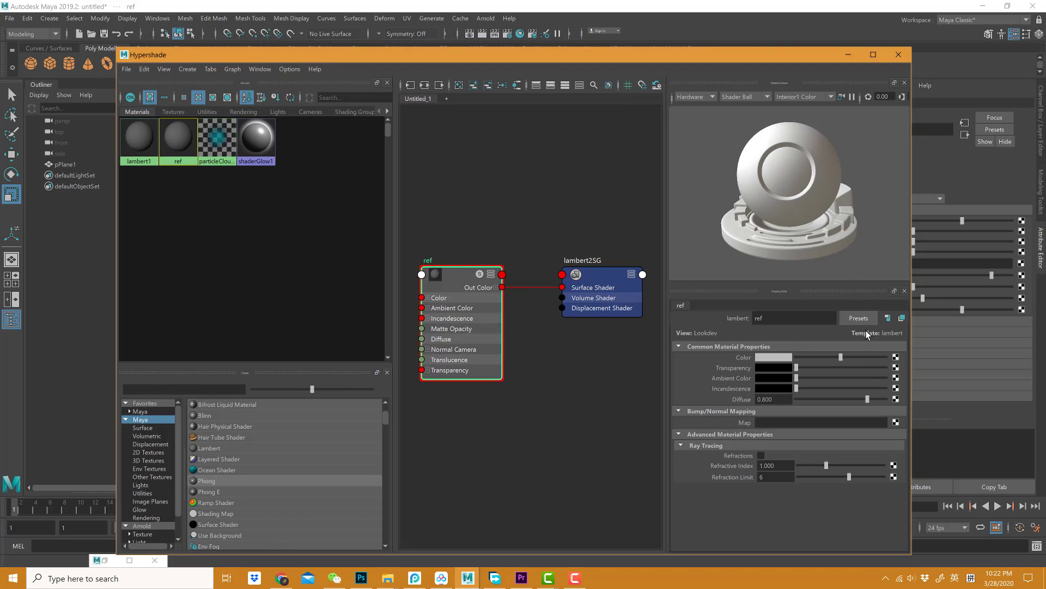
left_click(895, 357)
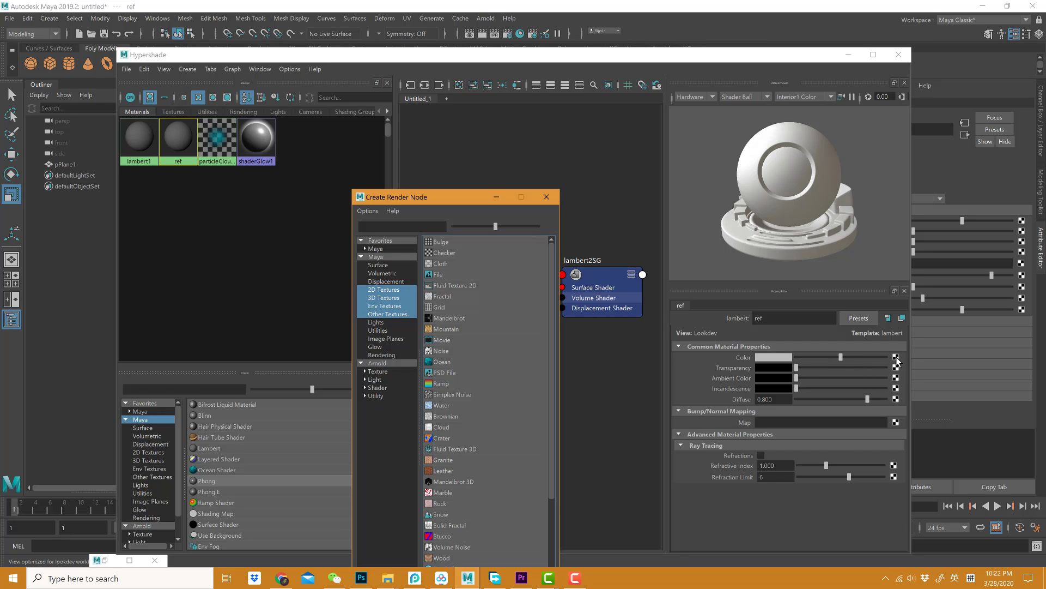
left_click_drag(483, 197, 522, 148)
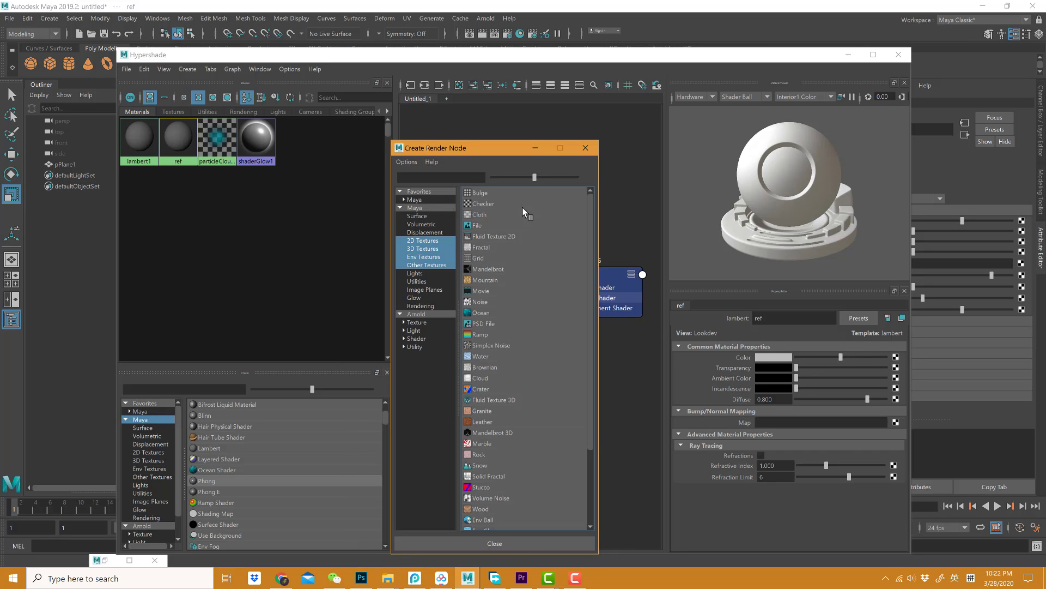
left_click(470, 228)
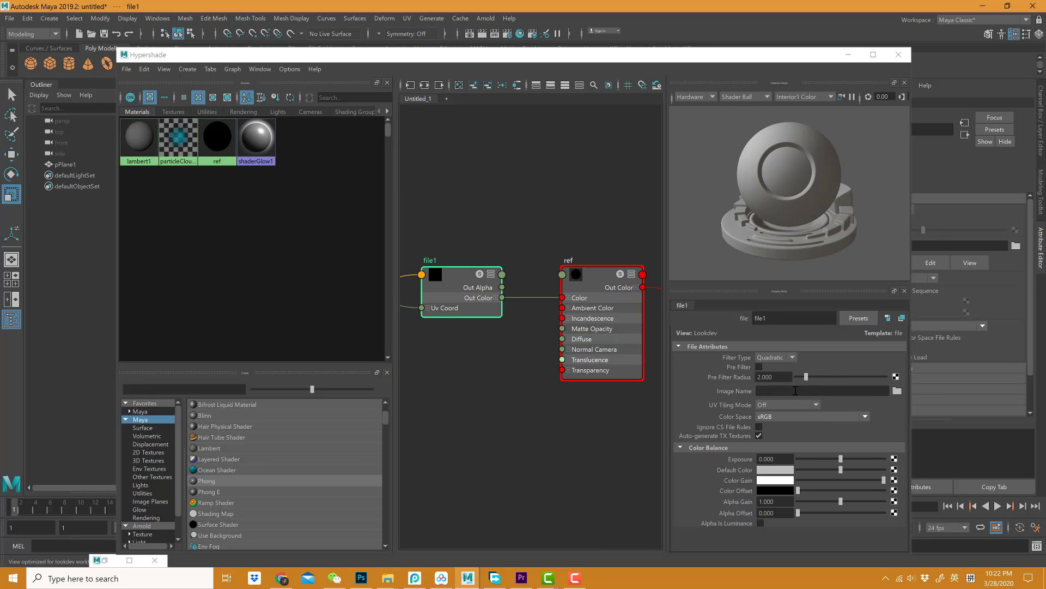
left_click(897, 391)
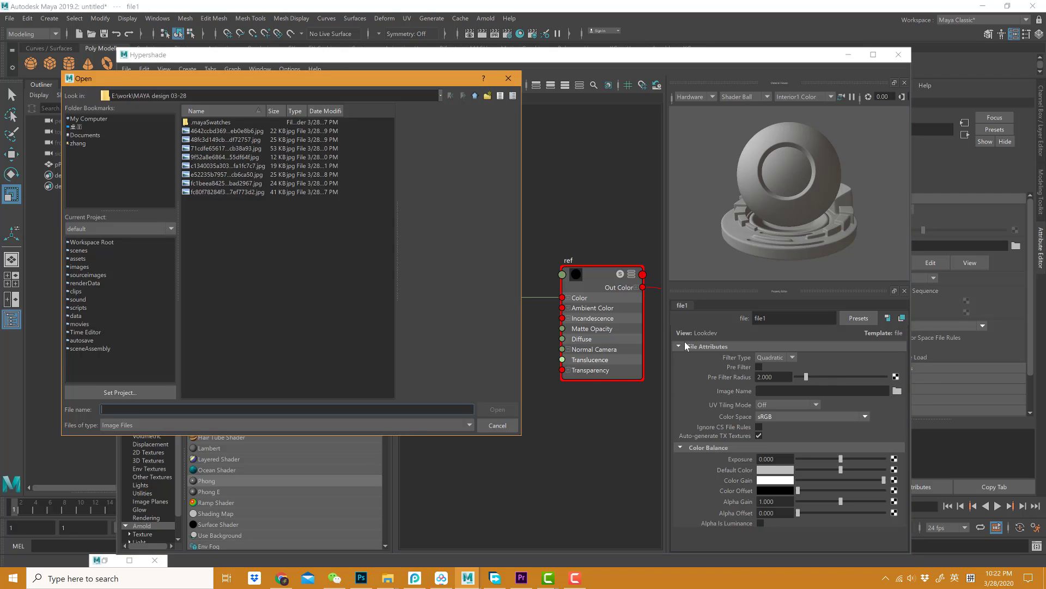
left_click(225, 132)
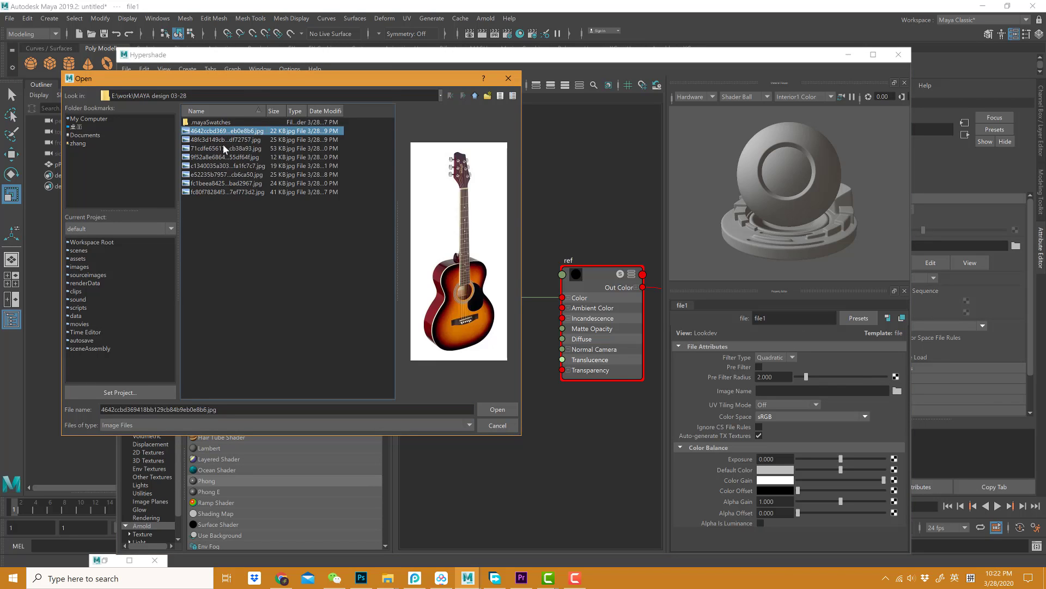
left_click(220, 166)
left_click(219, 175)
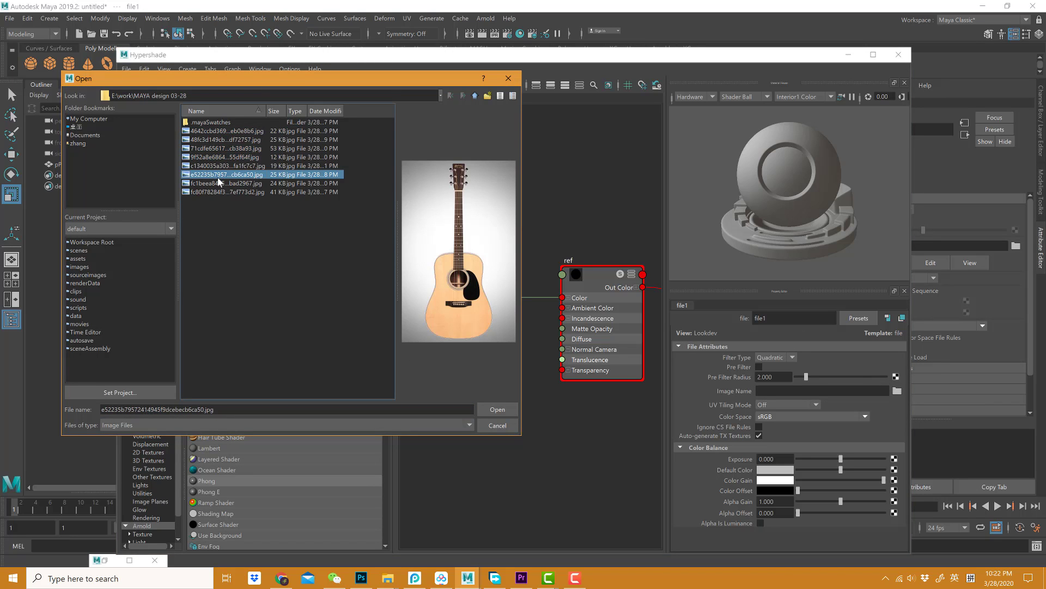
double_click(218, 176)
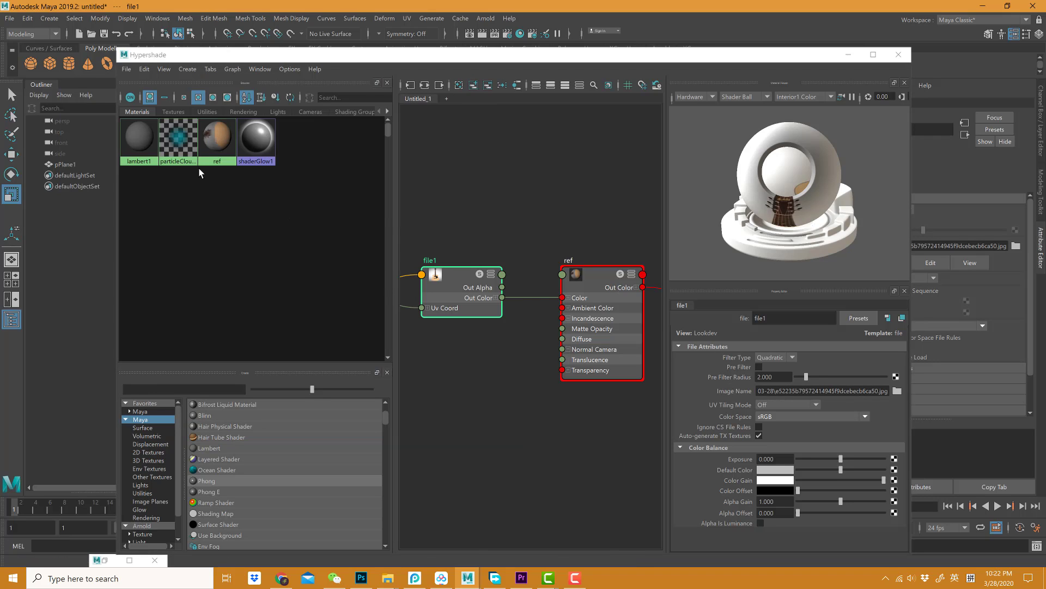
Assign the ref material to the polygon plane in the perspective view.
left_click(216, 163)
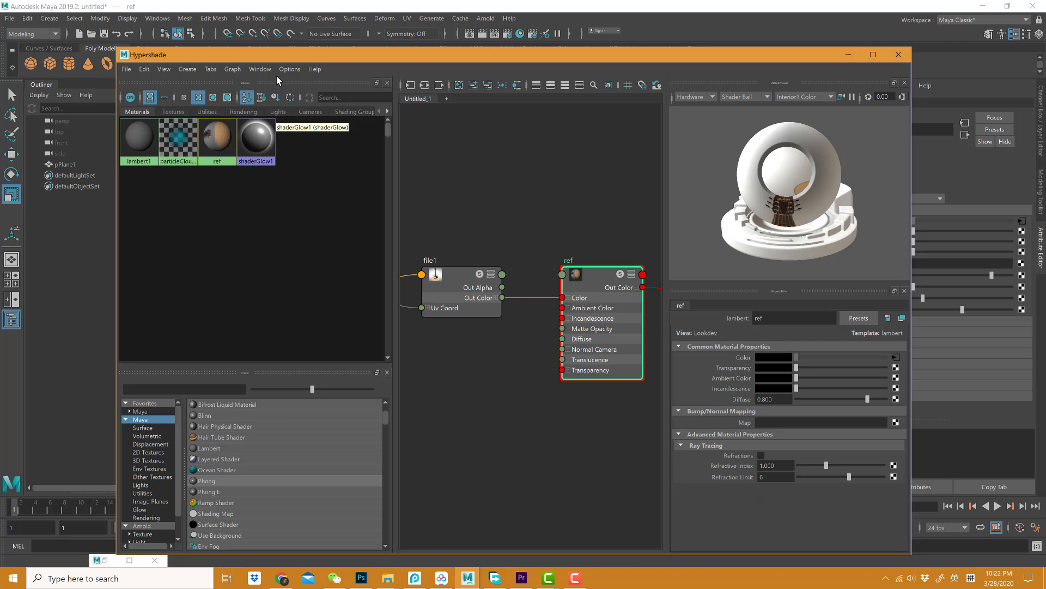
left_click_drag(288, 60, 627, 97)
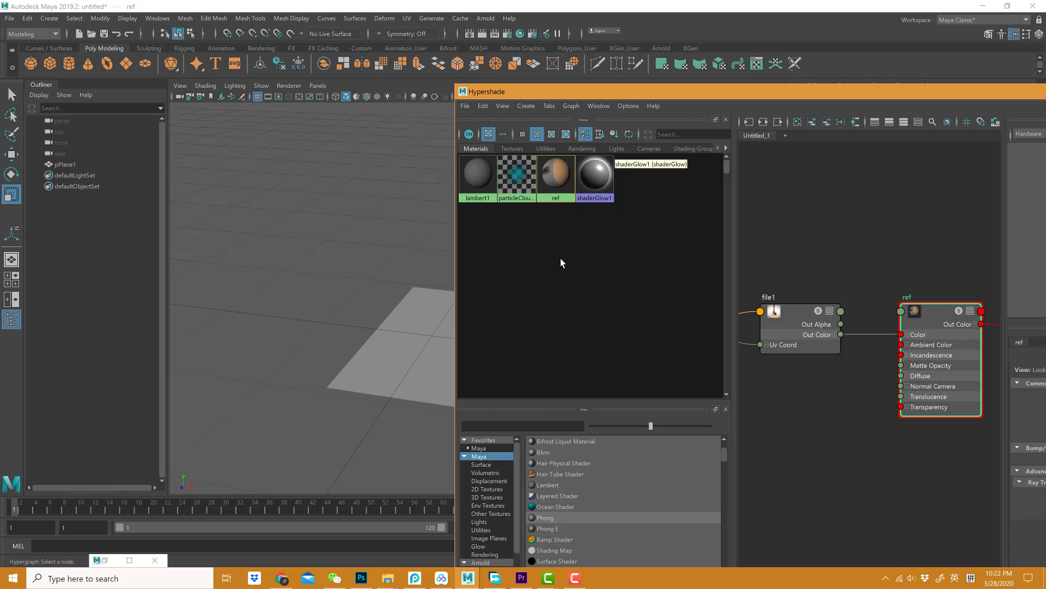
left_click_drag(537, 92, 680, 87)
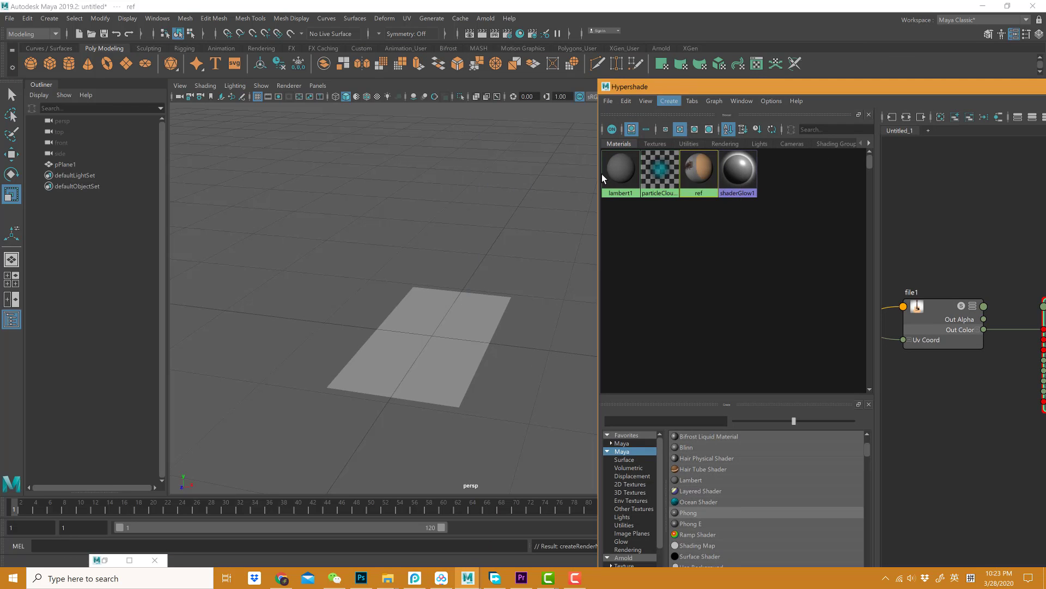
left_click(460, 328)
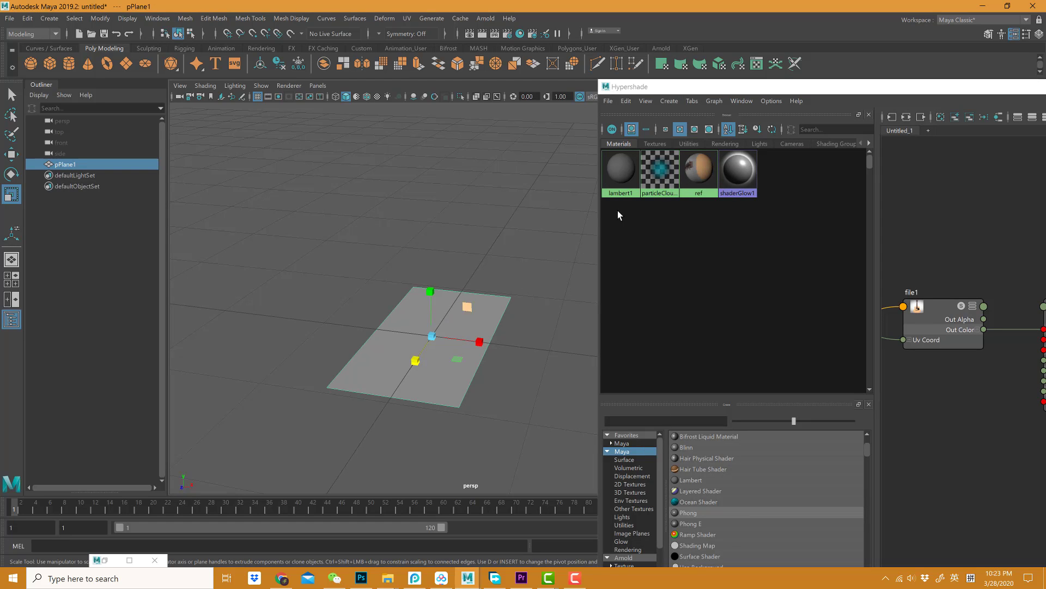
right_click(696, 171)
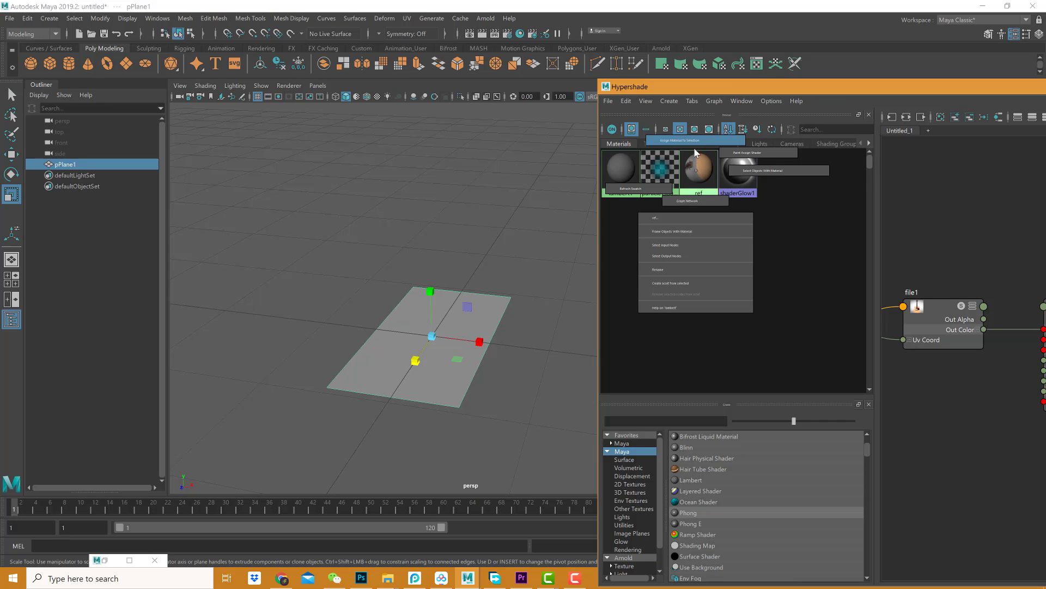
left_click(695, 142)
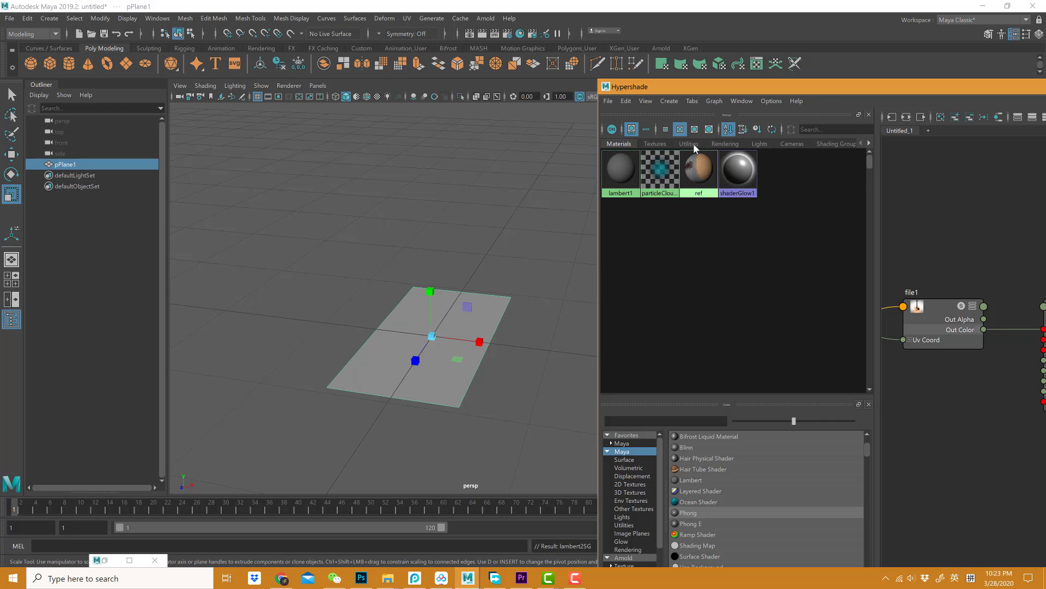
Clear the Hypershade from the viewport and display the plane with its guitar texture.
left_click(561, 256)
left_click_drag(751, 94, 220, 121)
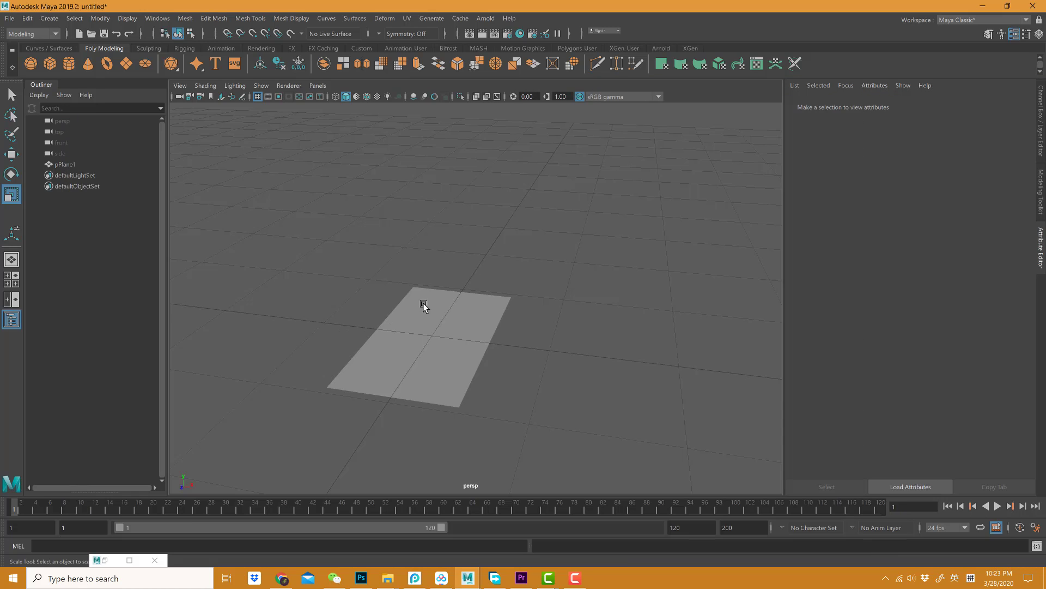
left_click_drag(423, 303, 426, 303, "alt")
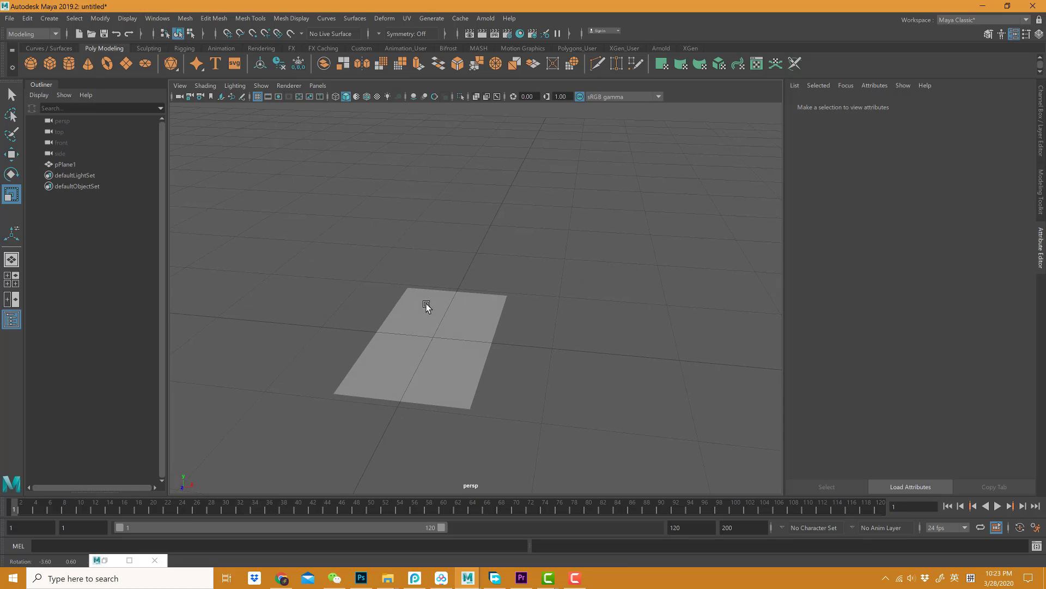
left_click(431, 307)
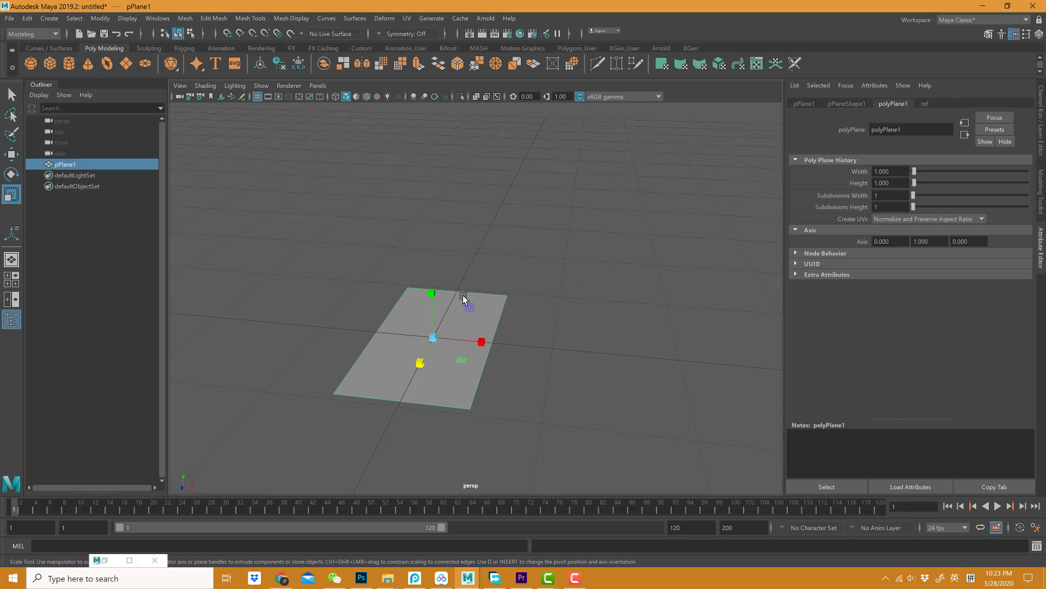
key("6")
left_click_drag(462, 295, 450, 292, "alt")
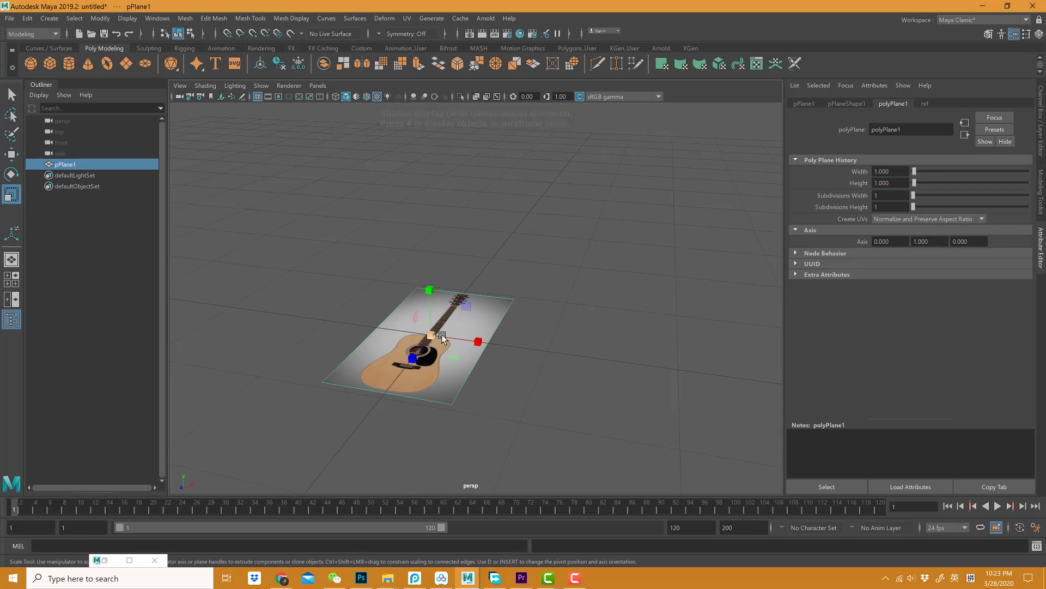
Rotate the textured plane 90 degrees about X so the guitar stands upright, and show its transform channels.
key("e")
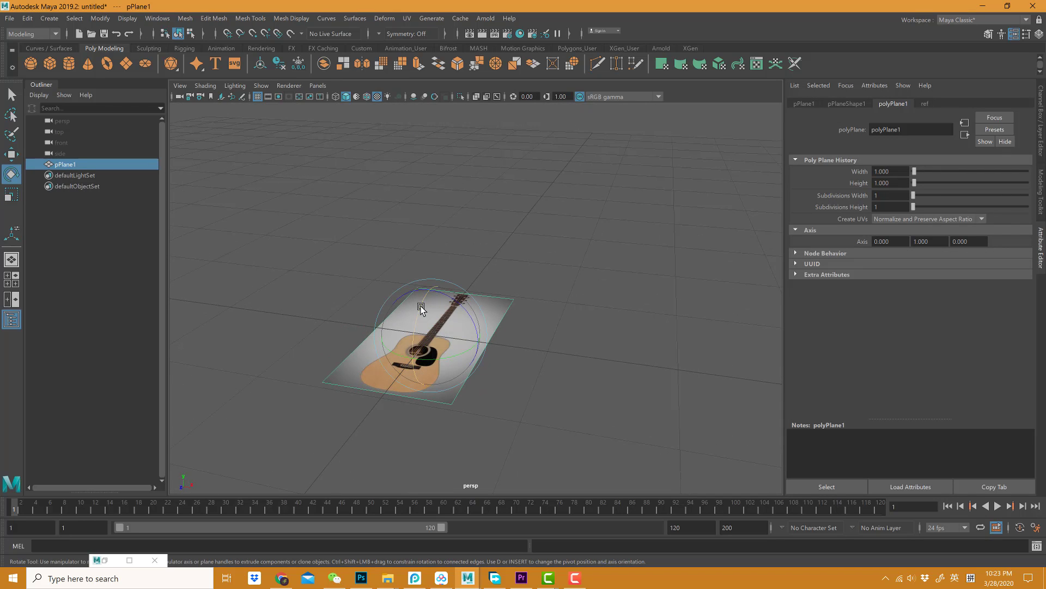
left_click_drag(421, 308, 419, 341)
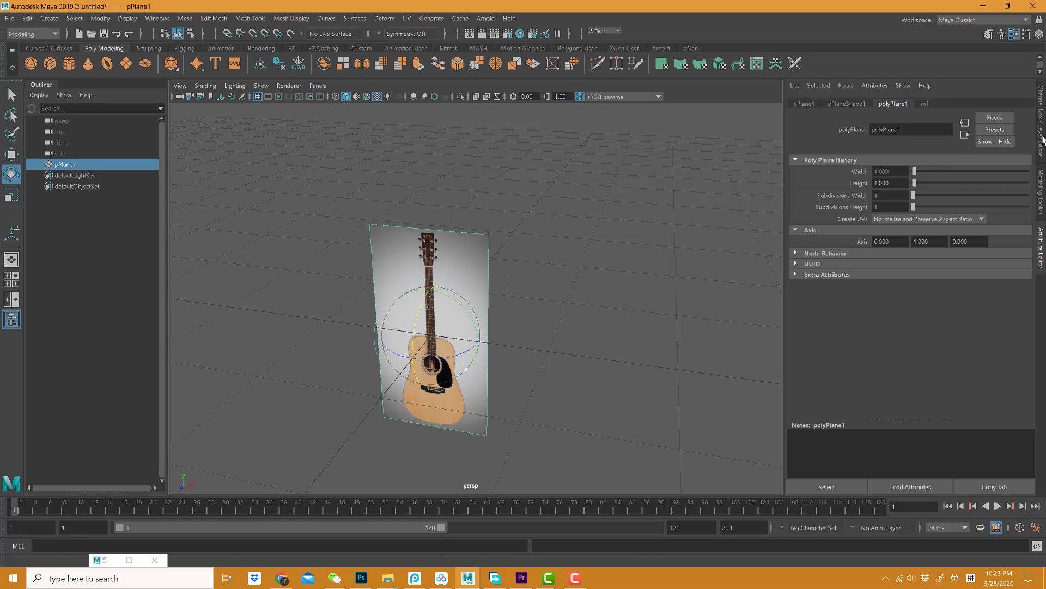
key("ctrl+a")
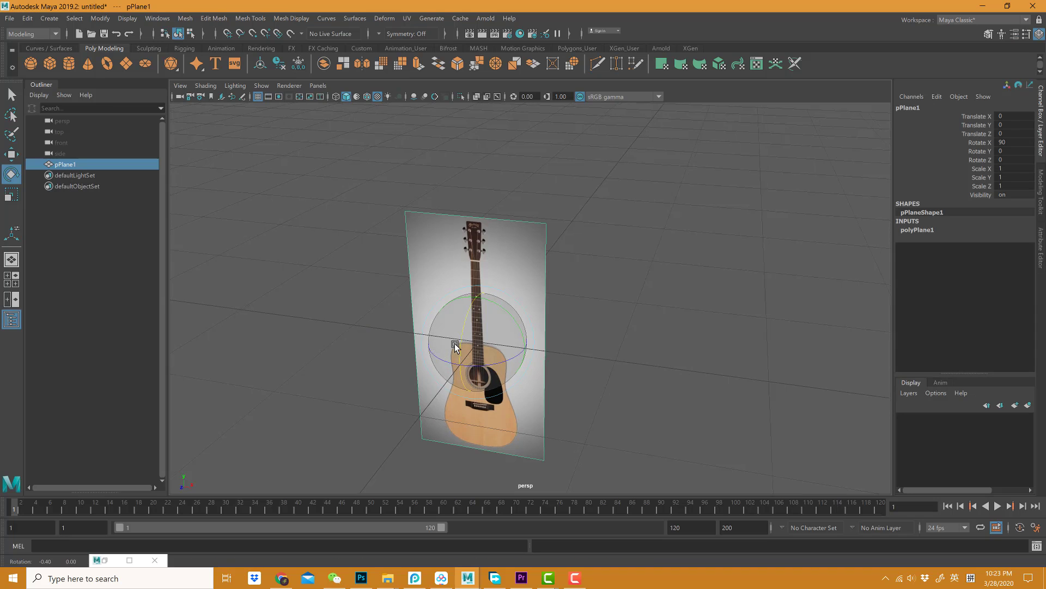
left_click_drag(456, 346, 469, 330, "alt")
middle_click_drag(462, 300, 482, 221, "alt")
left_click_drag(478, 277, 491, 256, "alt")
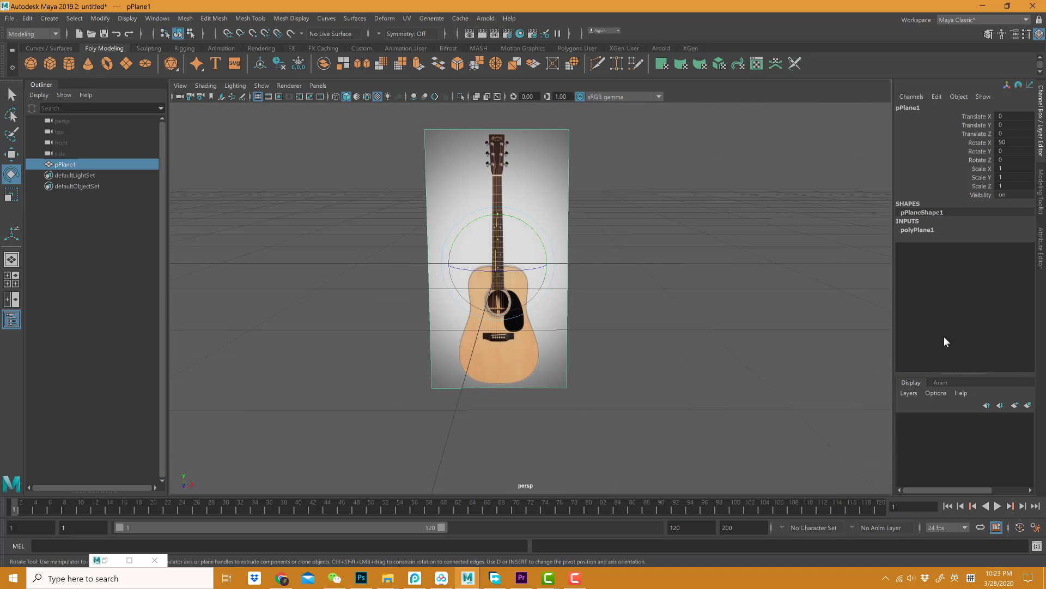
Create a display layer containing the selected guitar plane.
left_click(1028, 406)
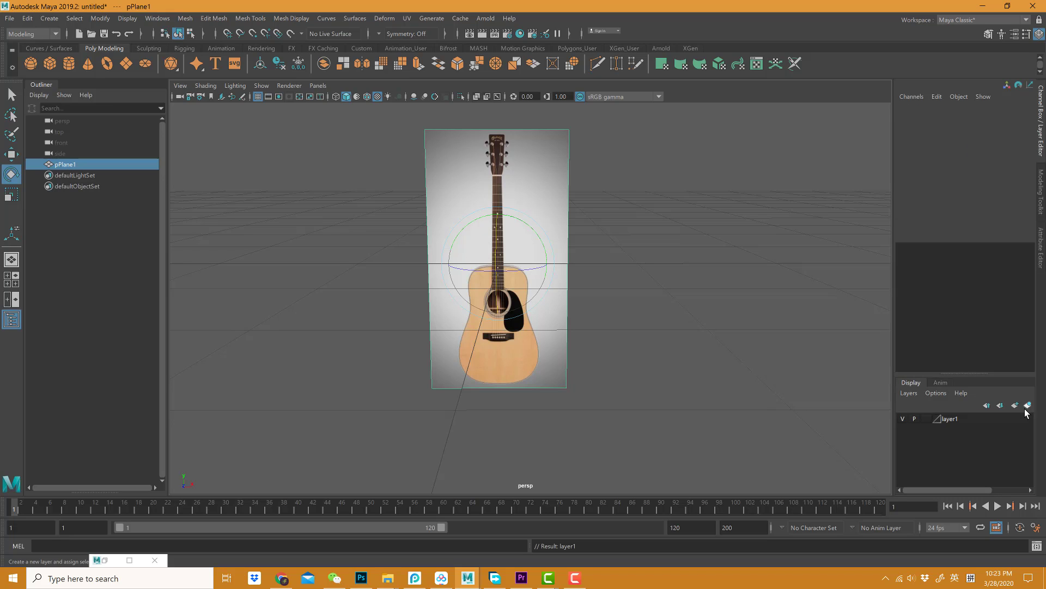
left_click(951, 417)
right_click(951, 421)
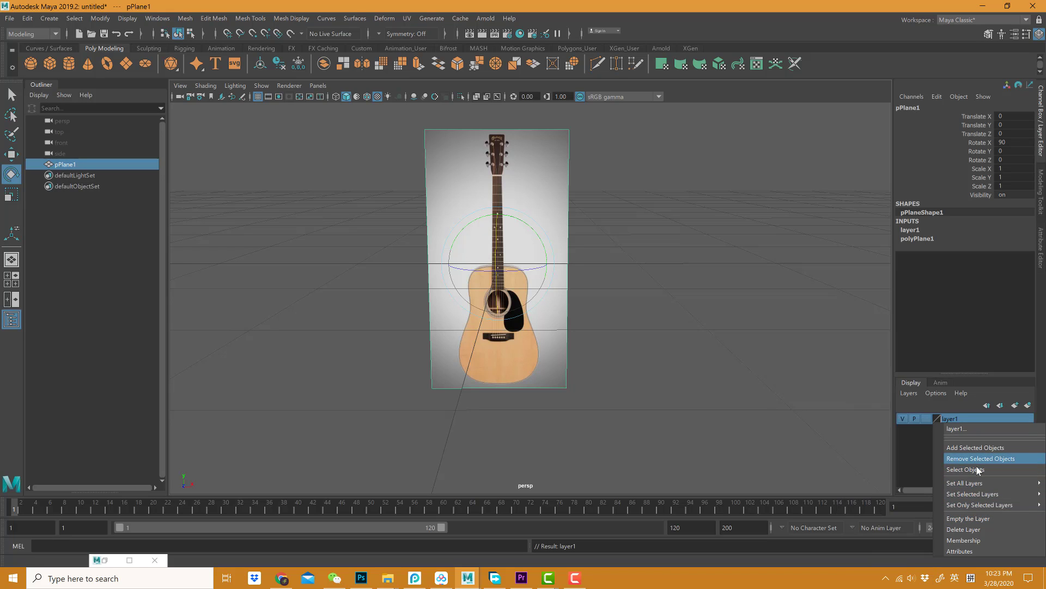
Rename the new display layer as ref1, then toggle its visibility off and back on.
double_click(962, 418)
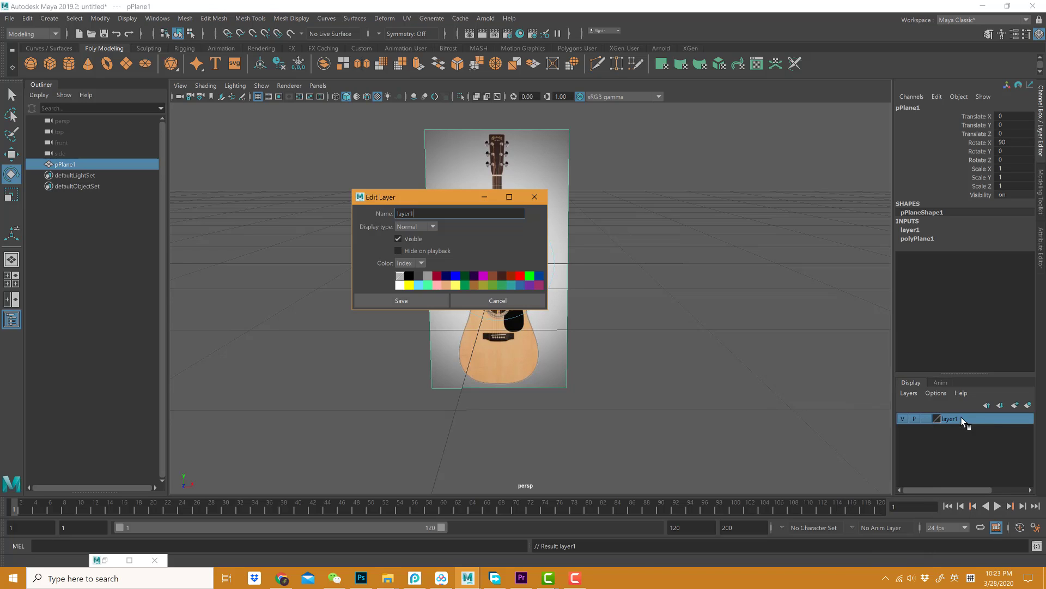
key("ctrl+a")
type("re")
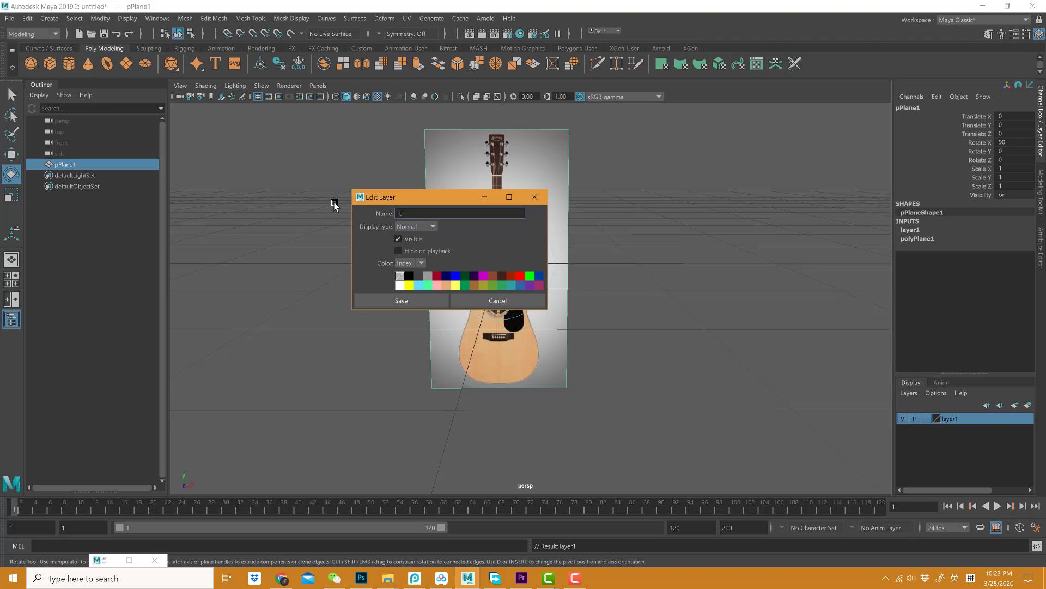
type("f")
left_click(401, 300)
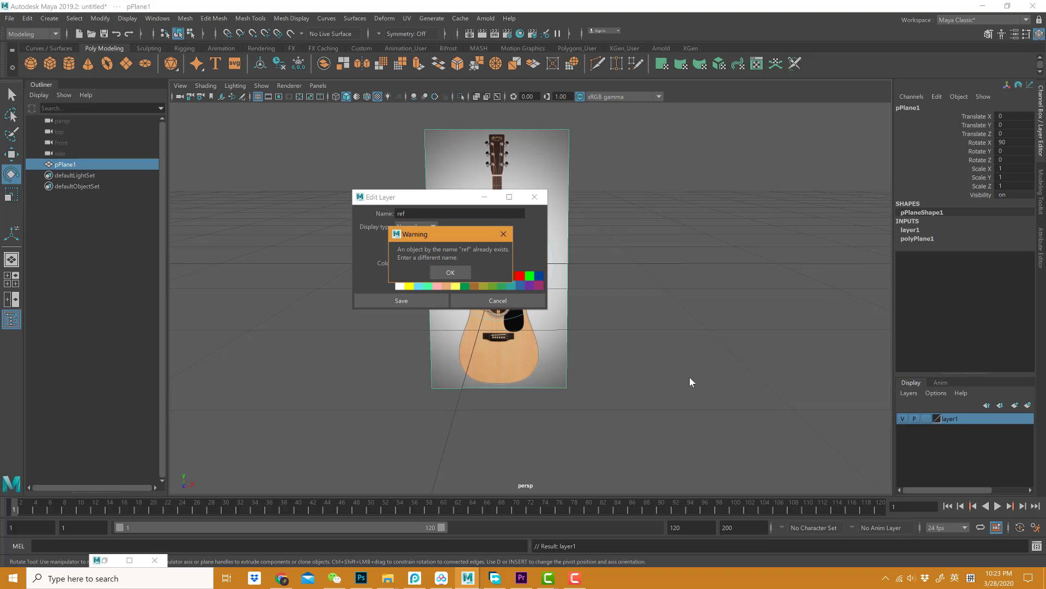
left_click(450, 273)
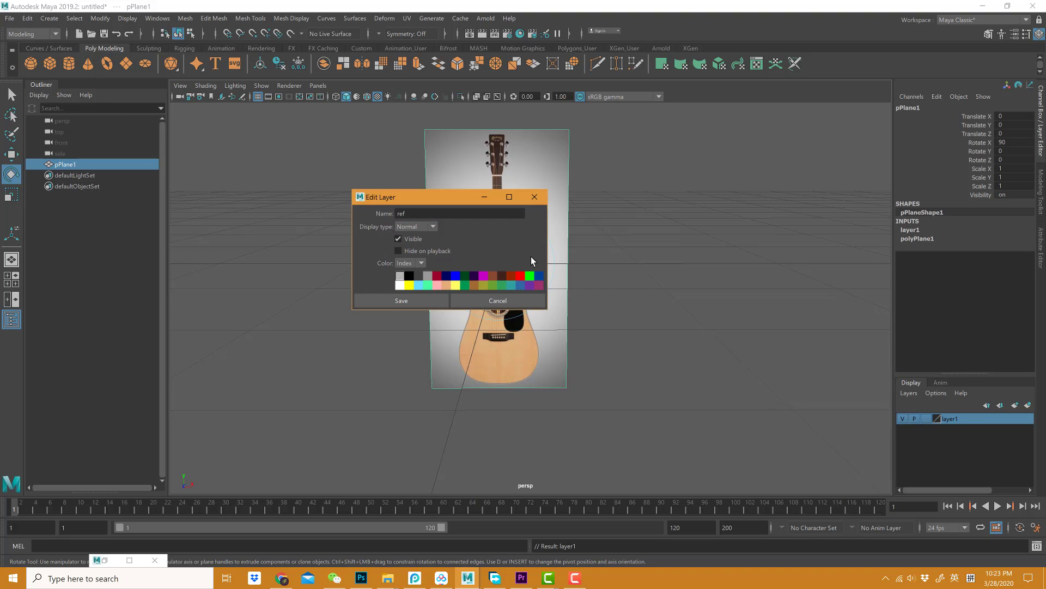
left_click(427, 301)
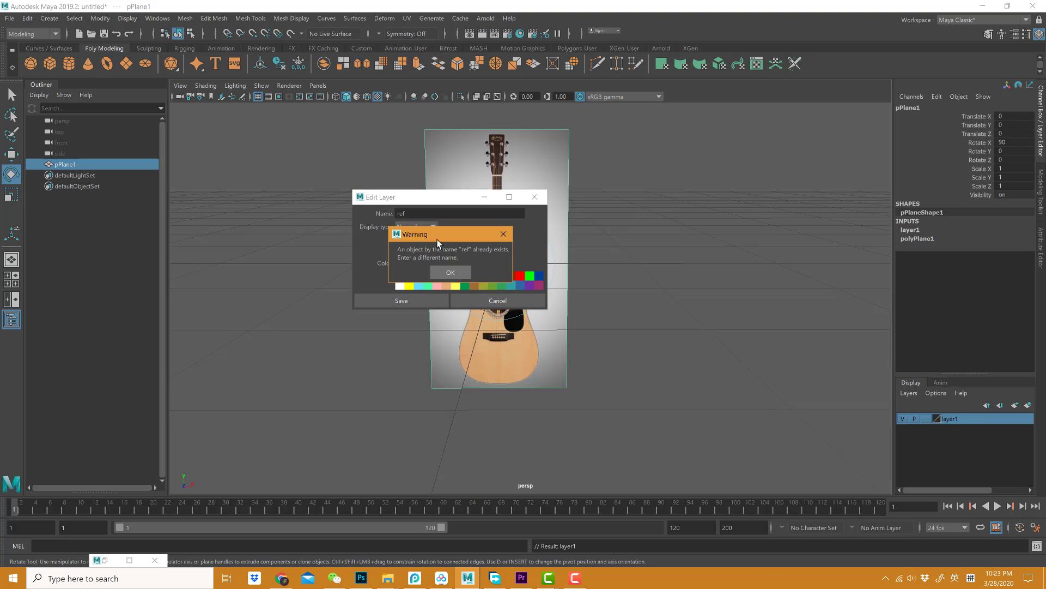
left_click(451, 273)
type("1")
left_click(427, 299)
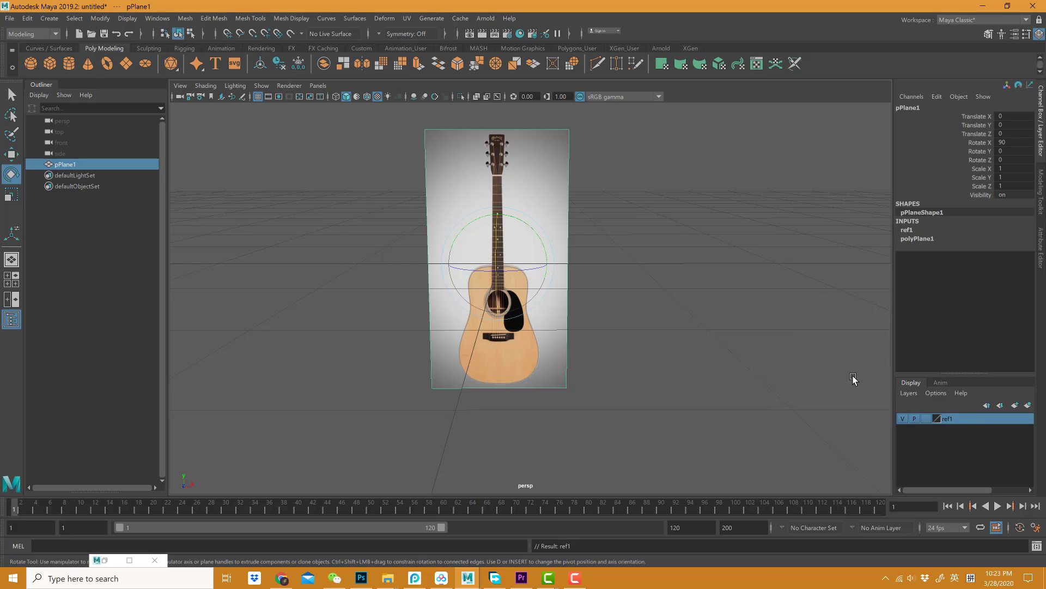
left_click(903, 419)
left_click(905, 421)
scroll(461, 259, "up", 3)
key("r")
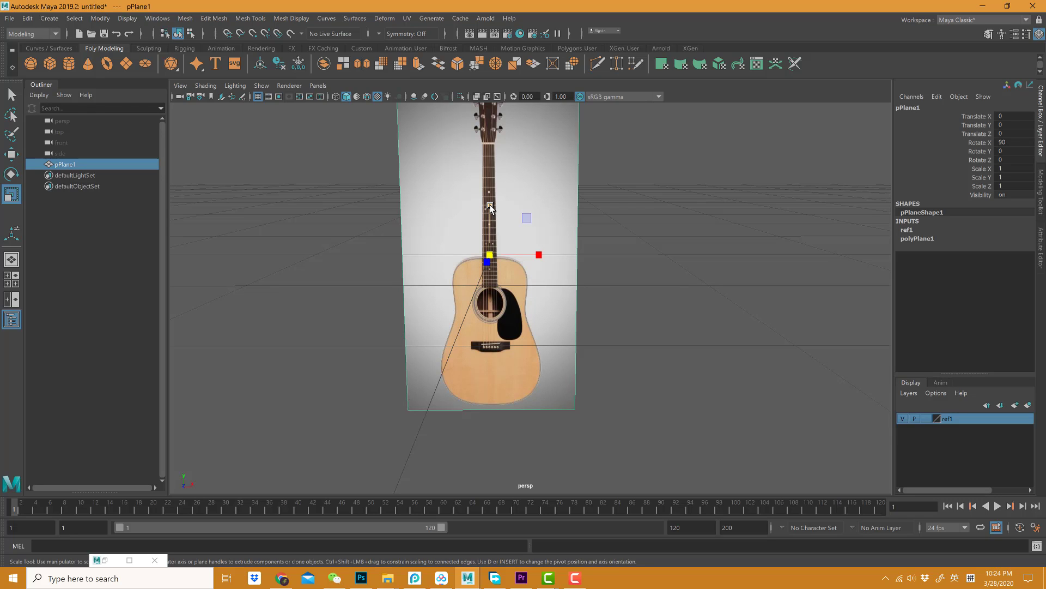
left_click_drag(489, 206, 489, 206)
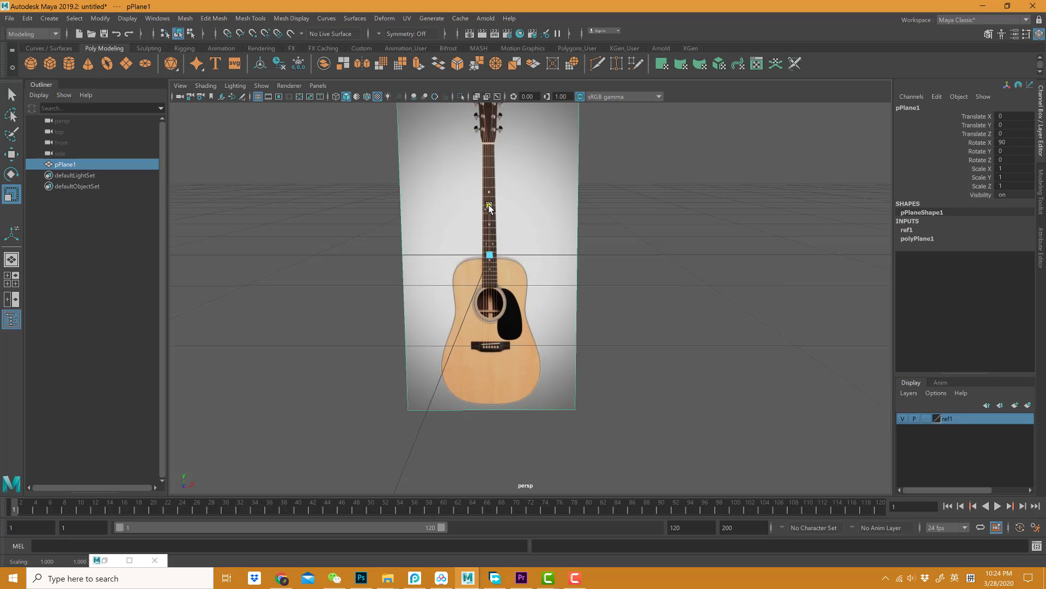
left_click_drag(489, 207, 486, 215)
left_click_drag(551, 255, 535, 286, "alt")
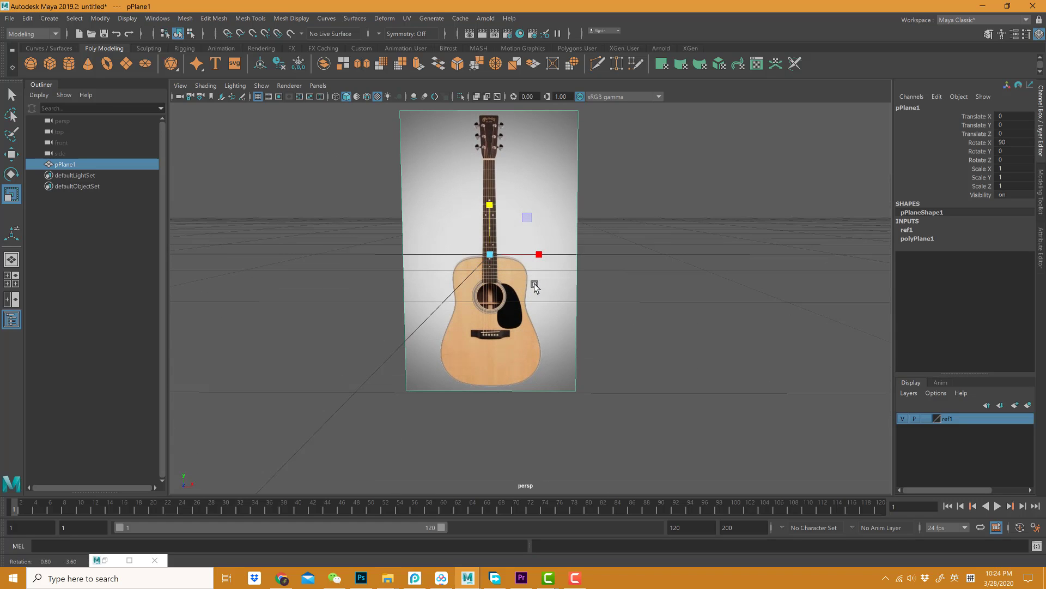
Set the ref1 layer's display type to Reference (R) and clear the selection of the guitar plane.
left_click(927, 418)
left_click(926, 419)
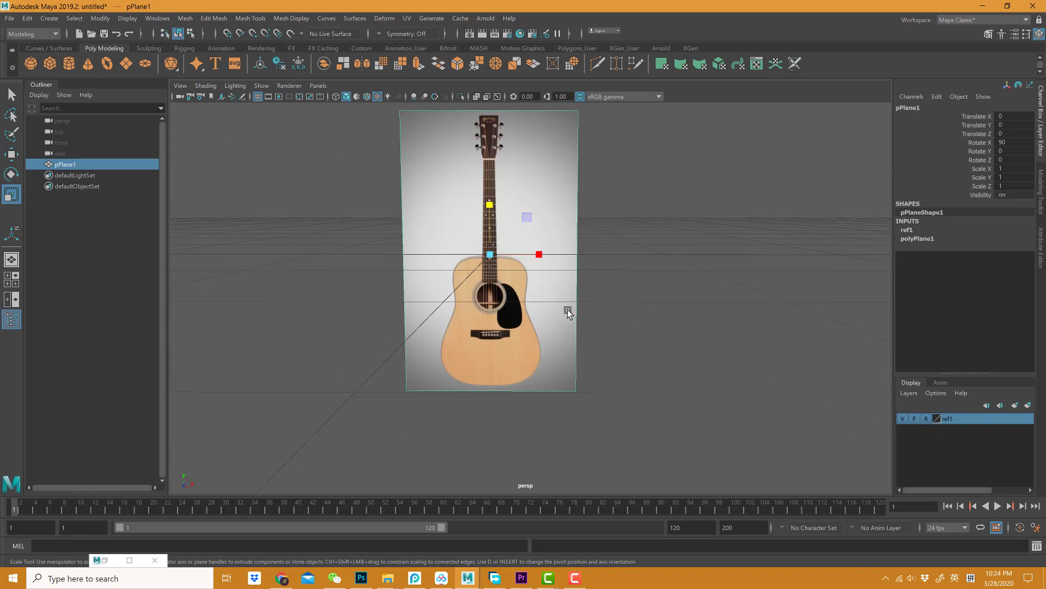
left_click_drag(567, 309, 511, 297, "alt")
left_click(512, 297)
left_click_drag(374, 292, 456, 284, "alt")
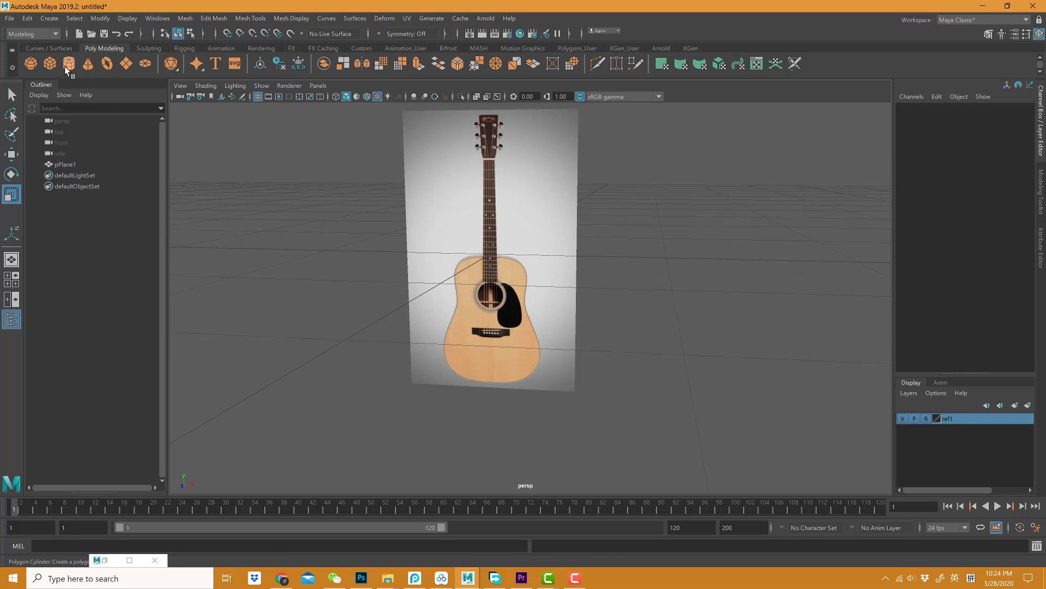
Create a second polygon plane, rotated 90 degrees about X and placed in front of the guitar photo at Translate Z 0.333.
left_click(129, 67)
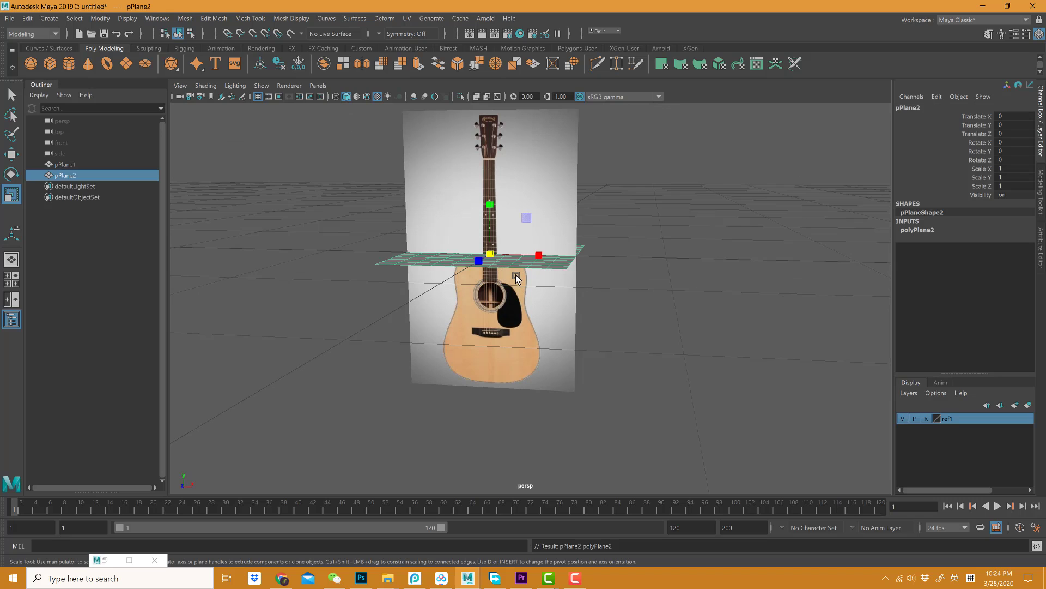
key("e")
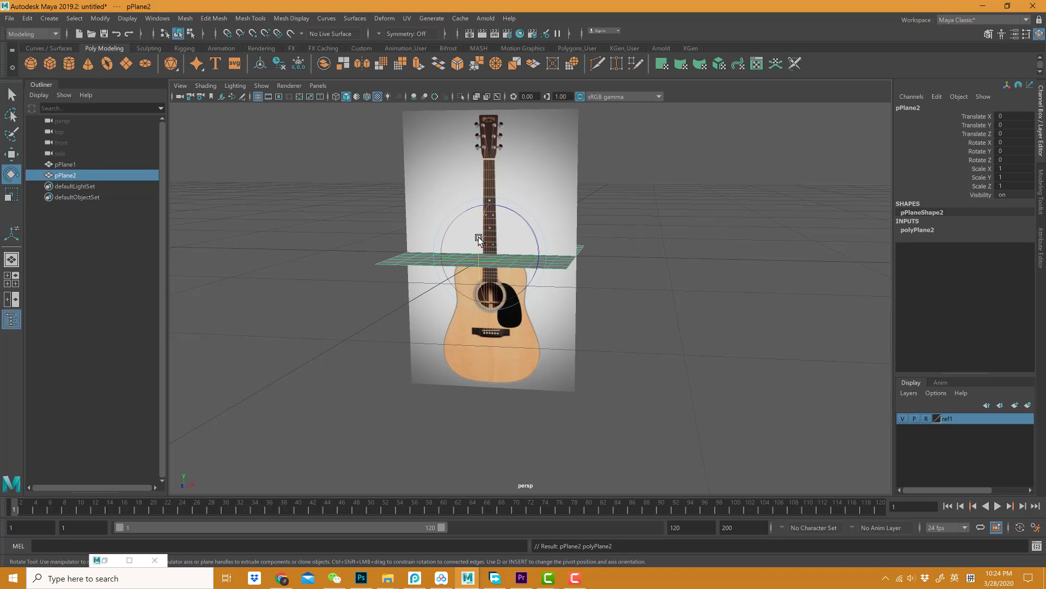
mouse_move(479, 239)
left_mouse_down()
mouse_move(474, 275)
mouse_move(512, 267)
mouse_move(430, 283)
mouse_move(466, 279)
mouse_move(418, 227)
left_mouse_up()
key("w")
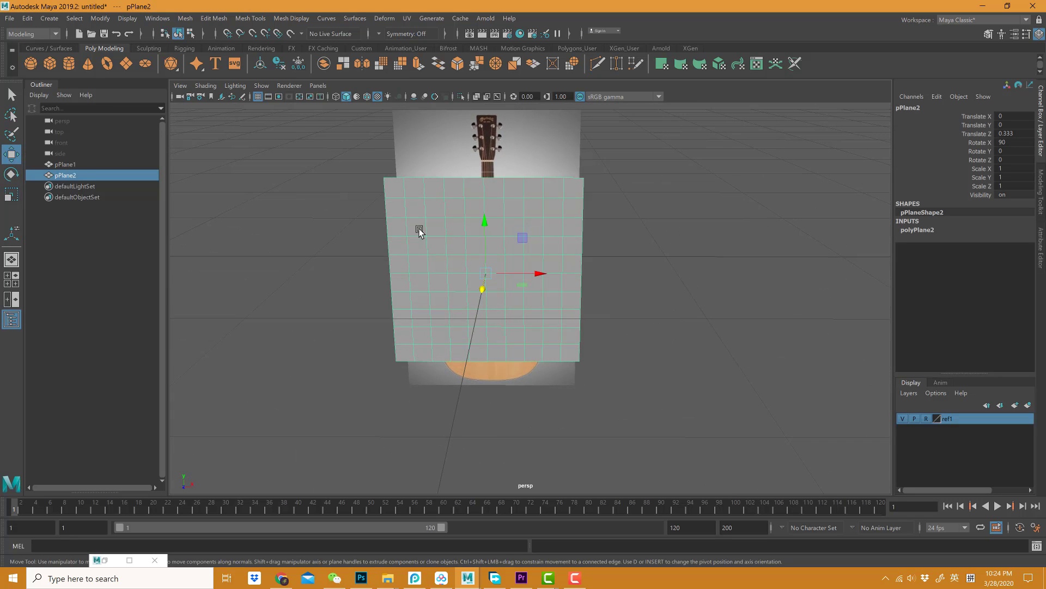
Turn on X-Ray shading in the perspective view so the guitar photo shows through the new plane.
left_click(205, 86)
left_click(228, 195)
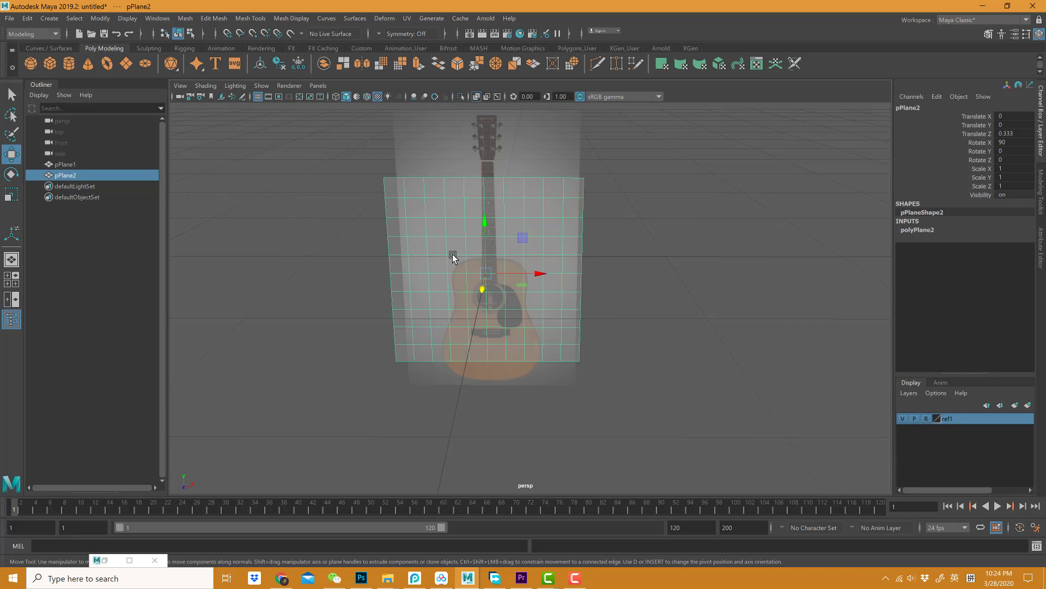
left_click_drag(472, 279, 504, 284, "alt")
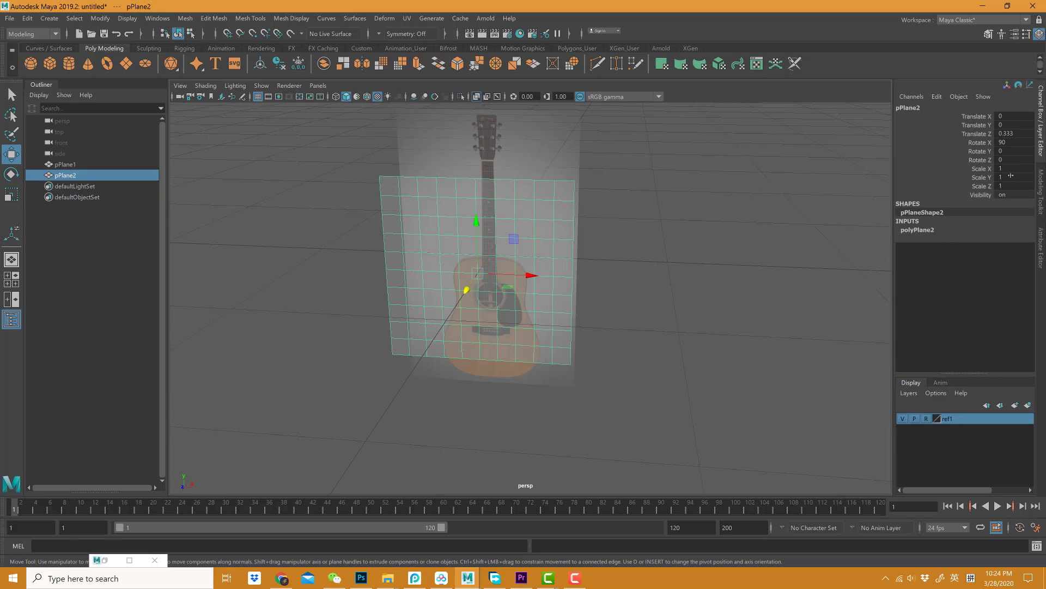
Set the new plane's width and height subdivisions to 6 each, and lower it slightly toward the guitar body.
left_click(1041, 239)
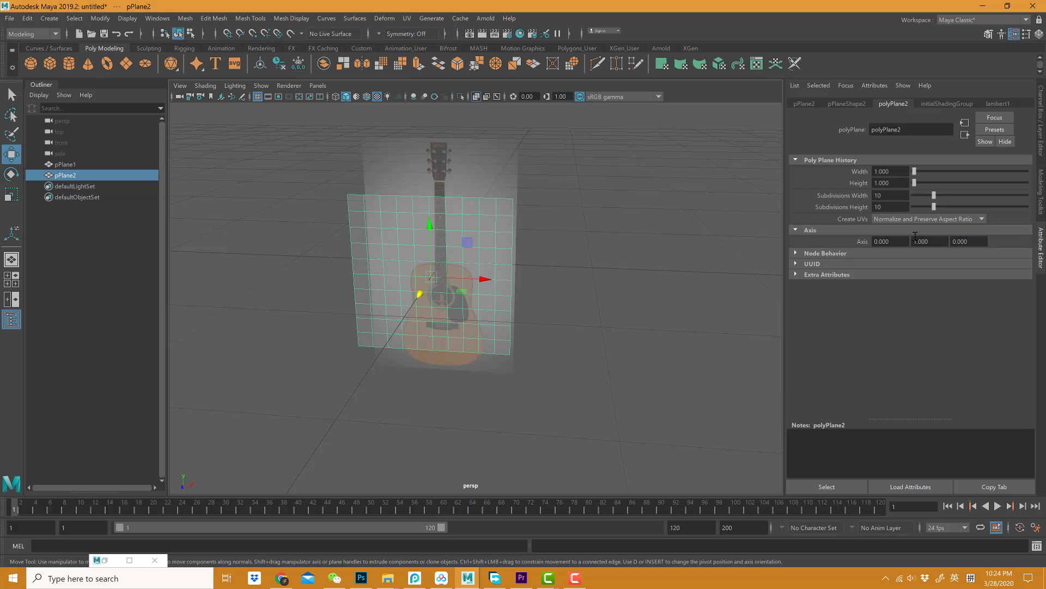
left_click(891, 197)
type("6")
key("Tab")
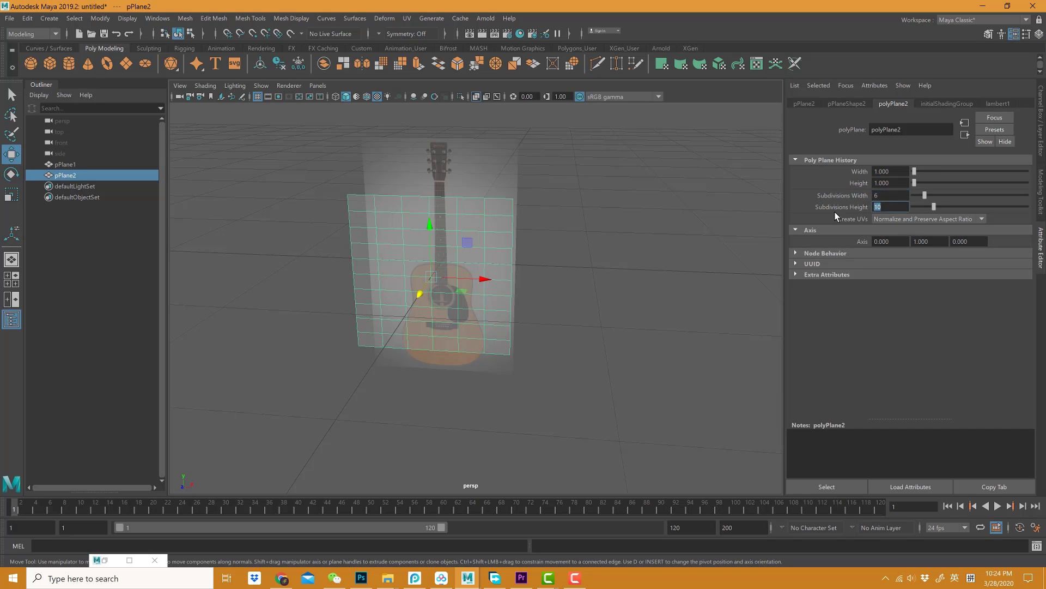
left_click_drag(538, 228, 587, 244, "alt")
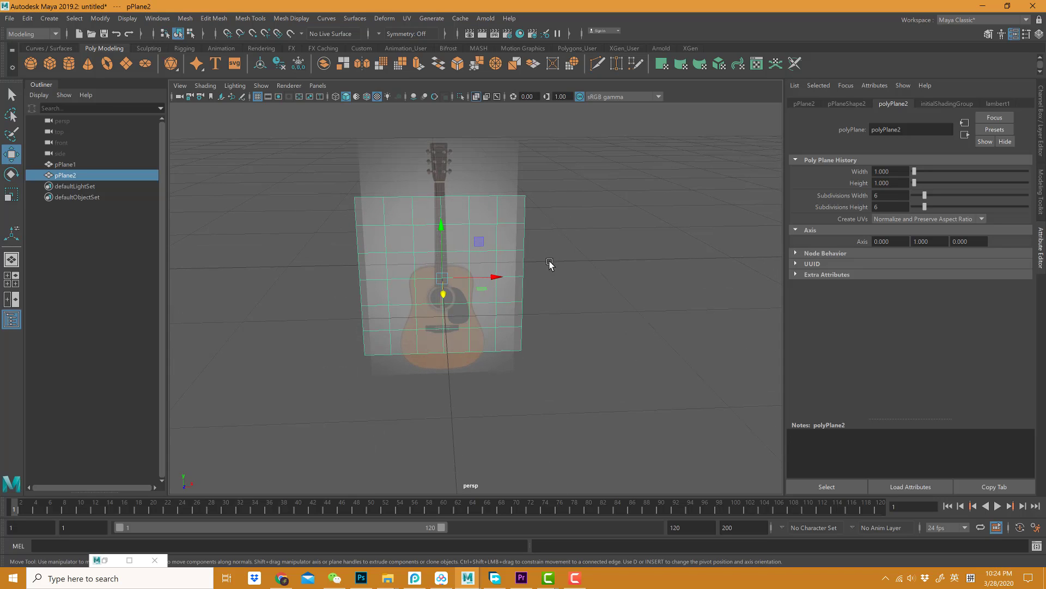
left_click_drag(438, 251, 439, 276)
Maximize the front view and display it with textures and X-Ray shading.
key("space")
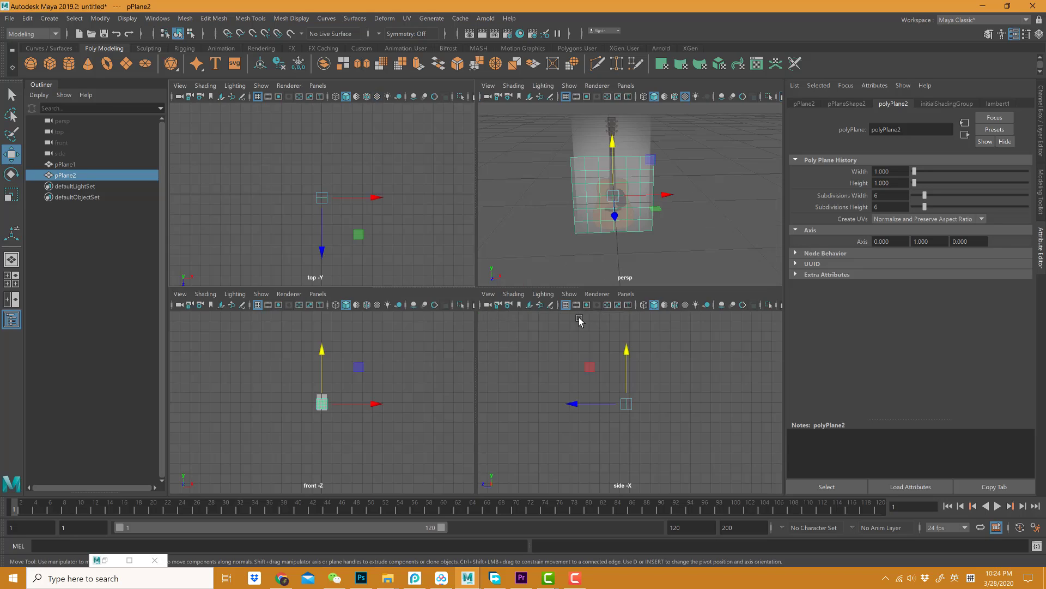
key("space")
scroll(696, 358, "up", 5)
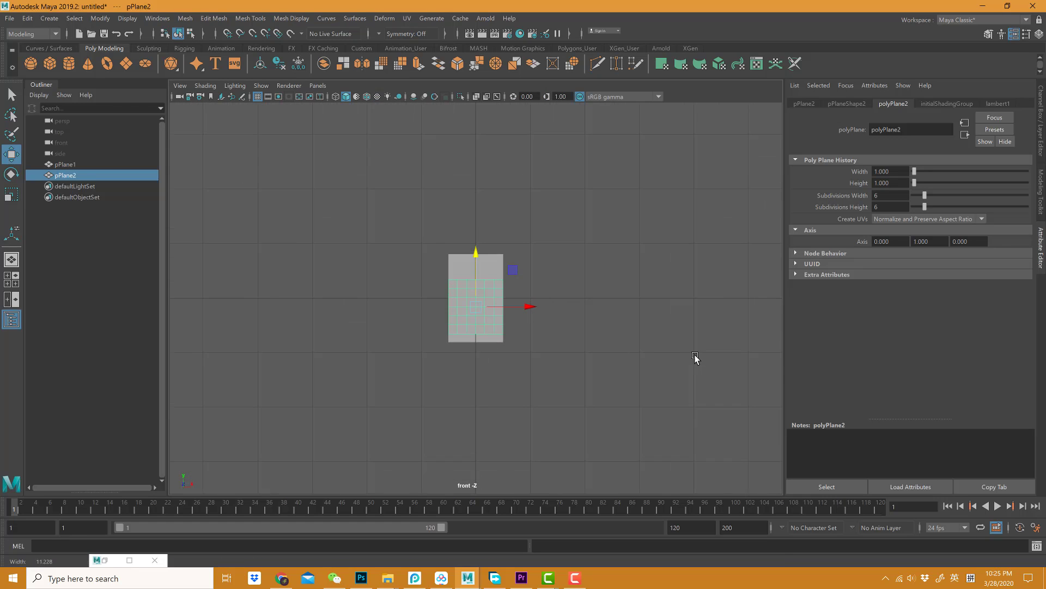
scroll(667, 329, "up", 1)
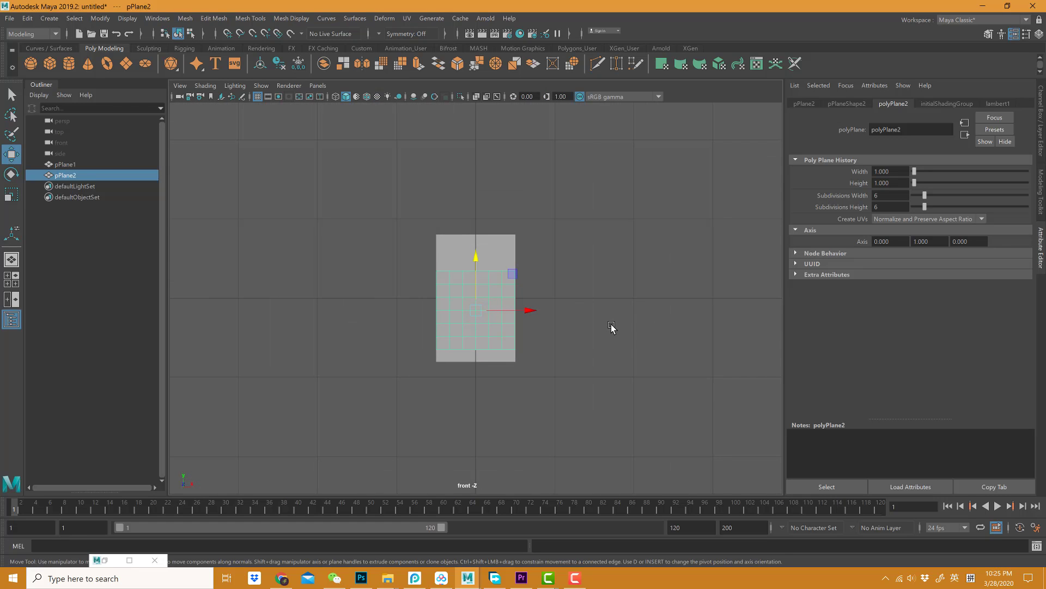
key("6")
scroll(708, 306, "up", 5)
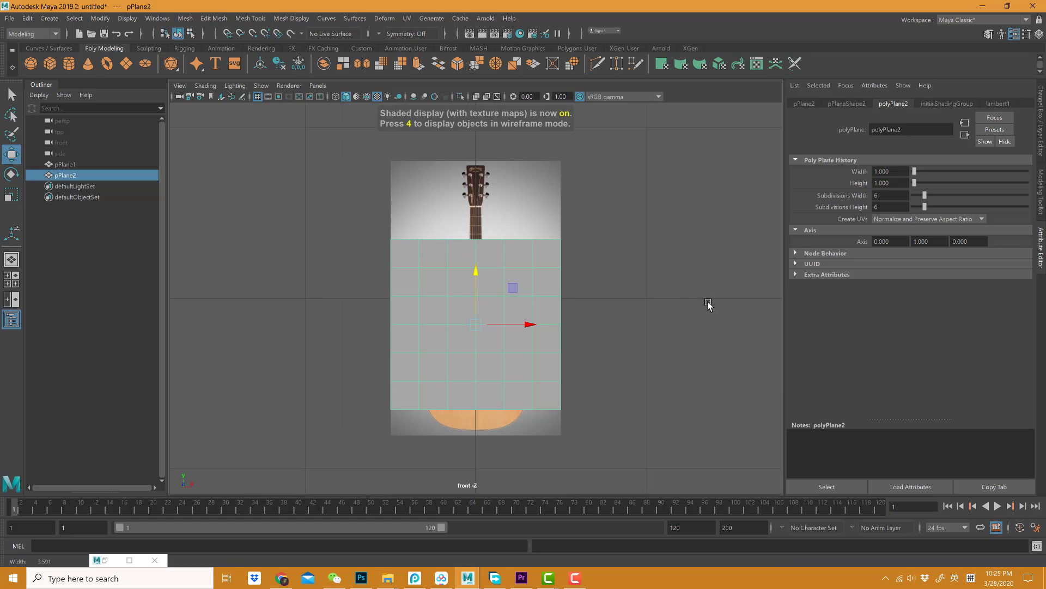
left_click(612, 306)
left_click(503, 286)
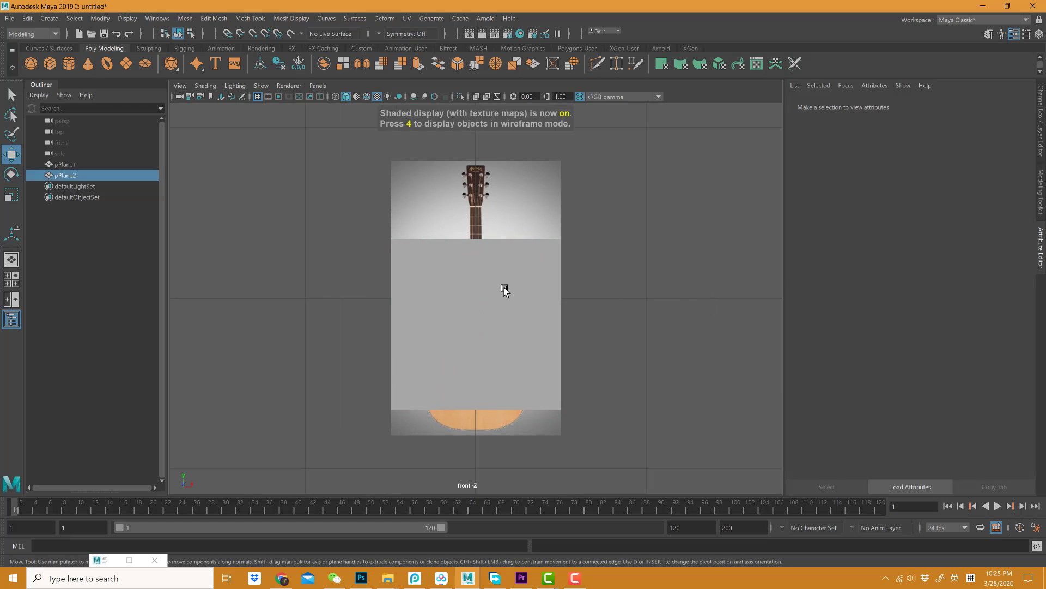
left_click(207, 86)
left_click(220, 197)
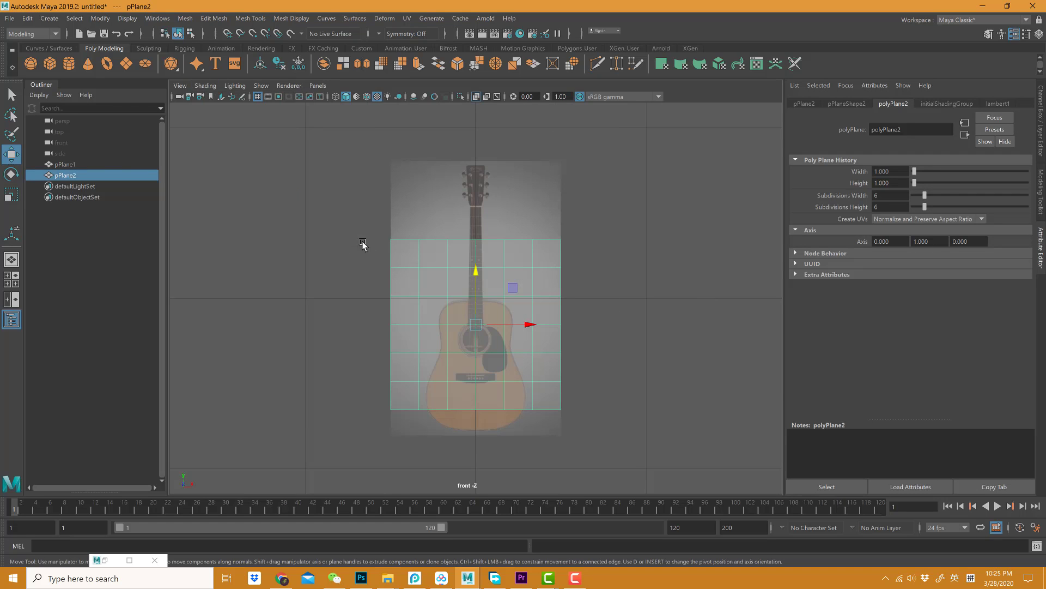
Lower the subdivided plane in the front view so it covers the guitar body.
right_click_drag(480, 245, 531, 244, "alt")
middle_click_drag(531, 245, 528, 199, "alt")
key("r")
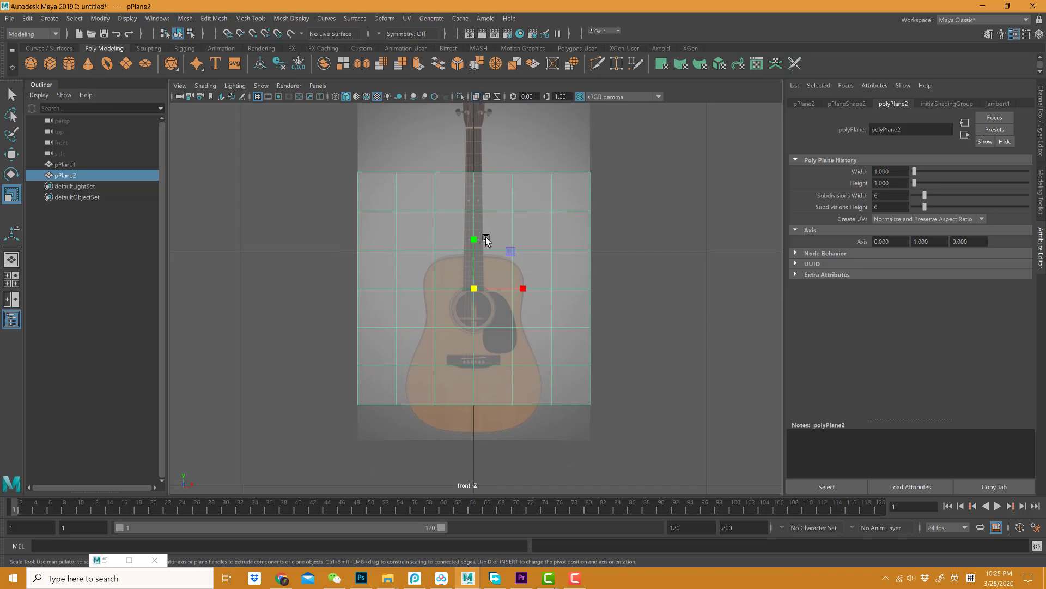
key("w")
left_click_drag(478, 238, 476, 290)
Scale the subdivided plane in width and height until its edges match the extents of the guitar body.
key("r")
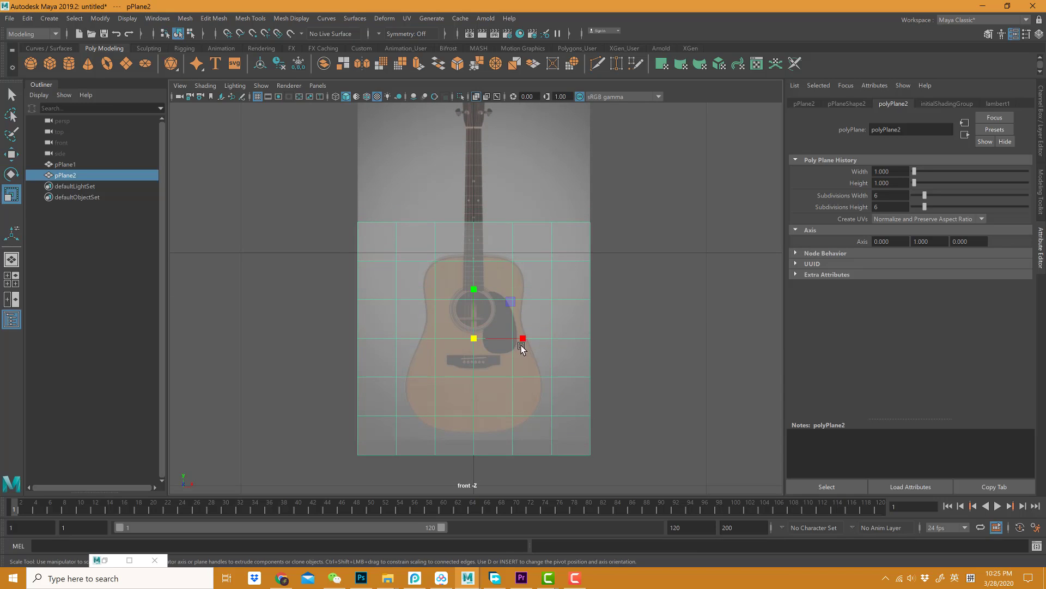
left_click_drag(523, 341, 504, 352)
left_click_drag(474, 289, 475, 299)
key("w")
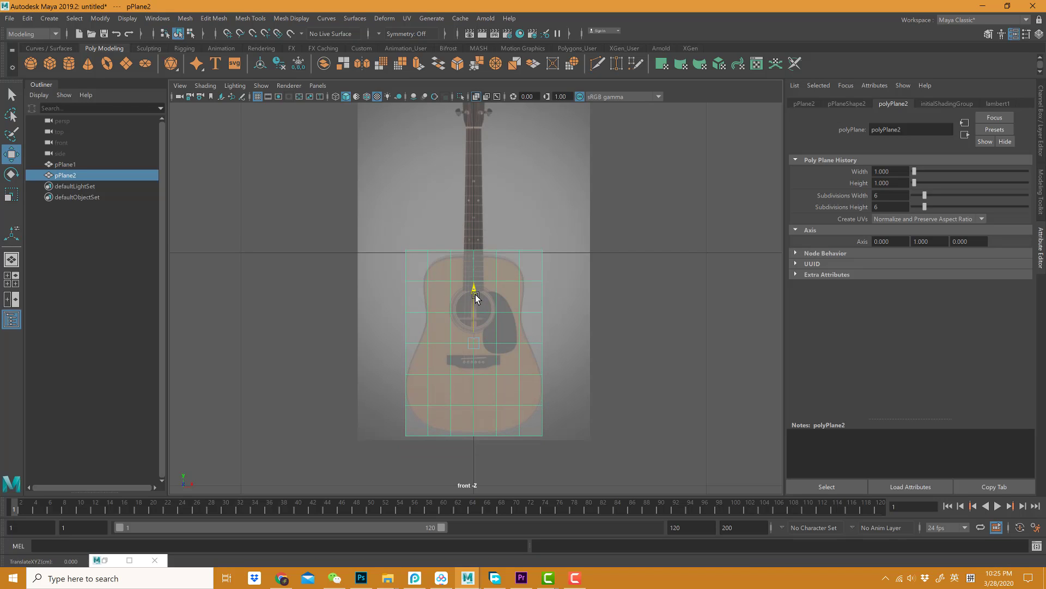
key("r")
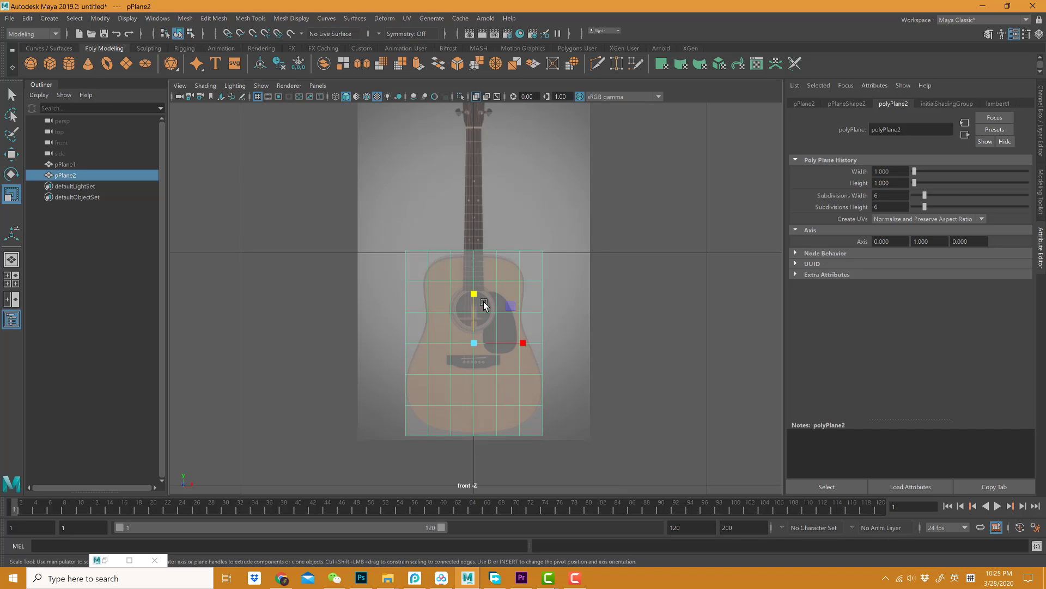
left_click_drag(475, 294, 475, 298)
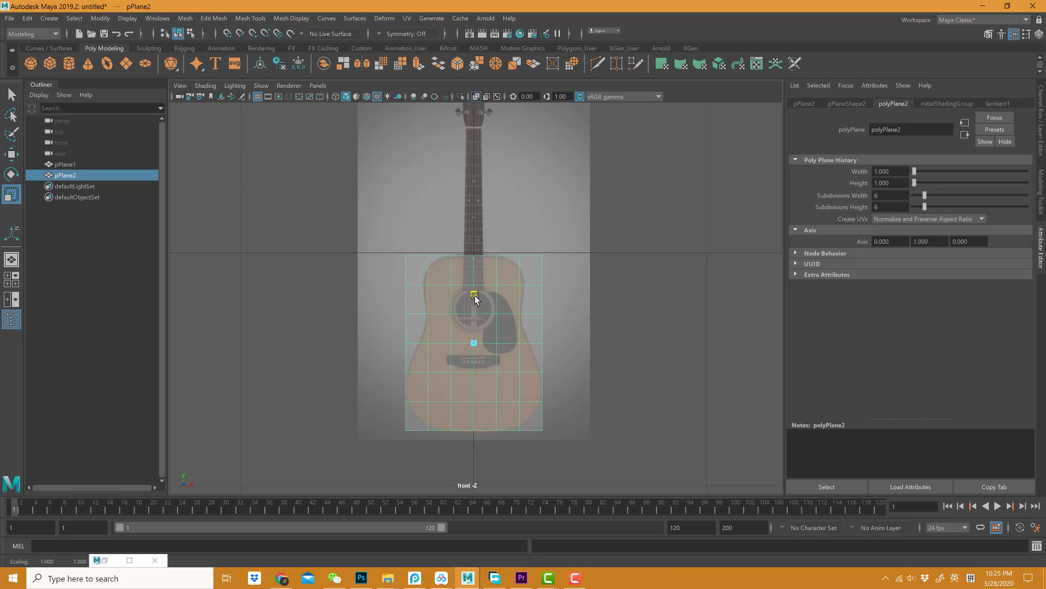
left_click_drag(474, 297, 472, 309)
key("w")
Edit the plane's vertices, moving those along the upper-left corner and left waist onto the guitar body's outline.
scroll(507, 300, "up", 3)
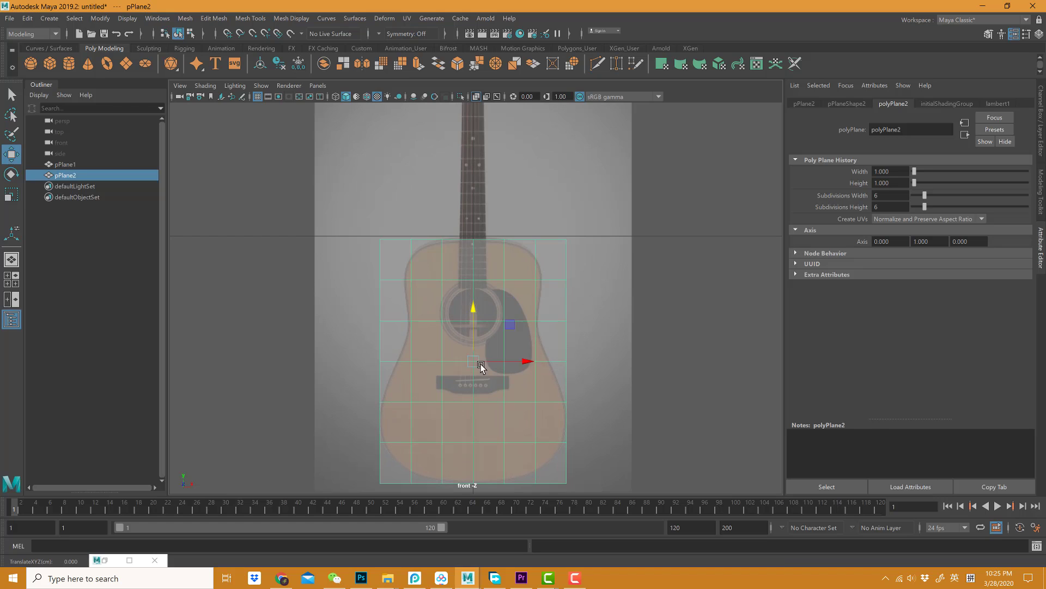
scroll(428, 267, "up", 1)
middle_click_drag(485, 235, 506, 203, "alt")
right_click_drag(473, 228, 436, 228)
left_click(429, 205)
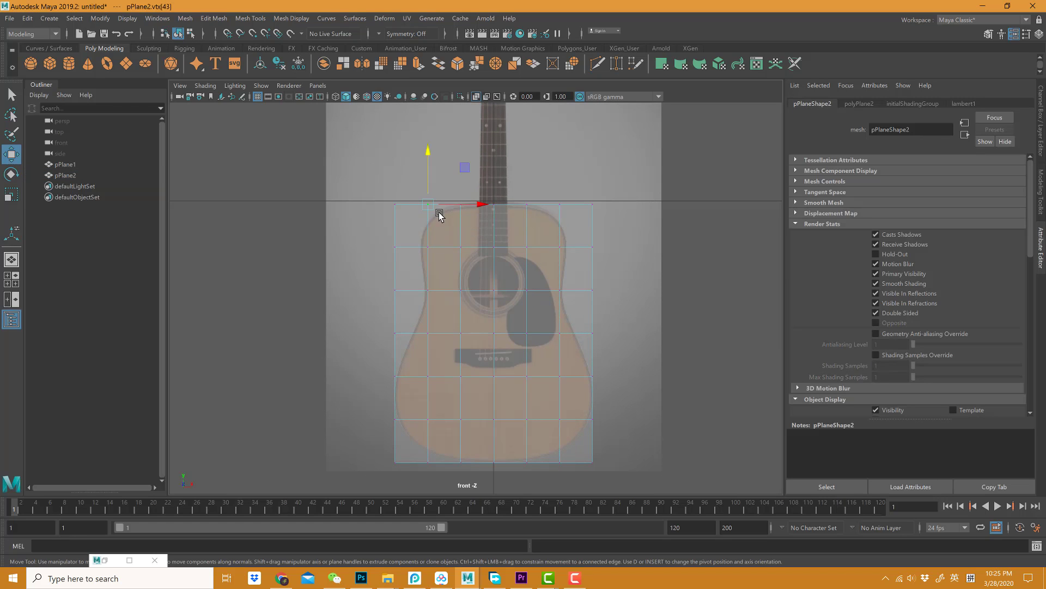
left_click_drag(432, 206, 424, 309)
left_click(460, 205)
left_click(395, 205)
left_click(395, 290)
left_click(425, 270)
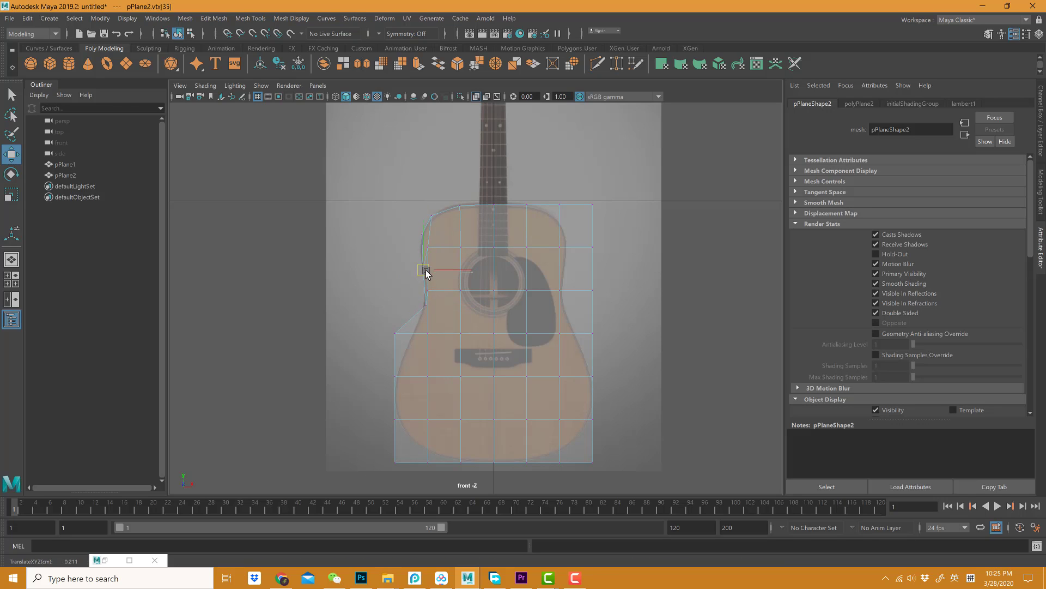
left_click(421, 234)
Move the vertices along the lower-left side and bottom edge onto the guitar body's lower outline.
left_click_drag(385, 334, 411, 337)
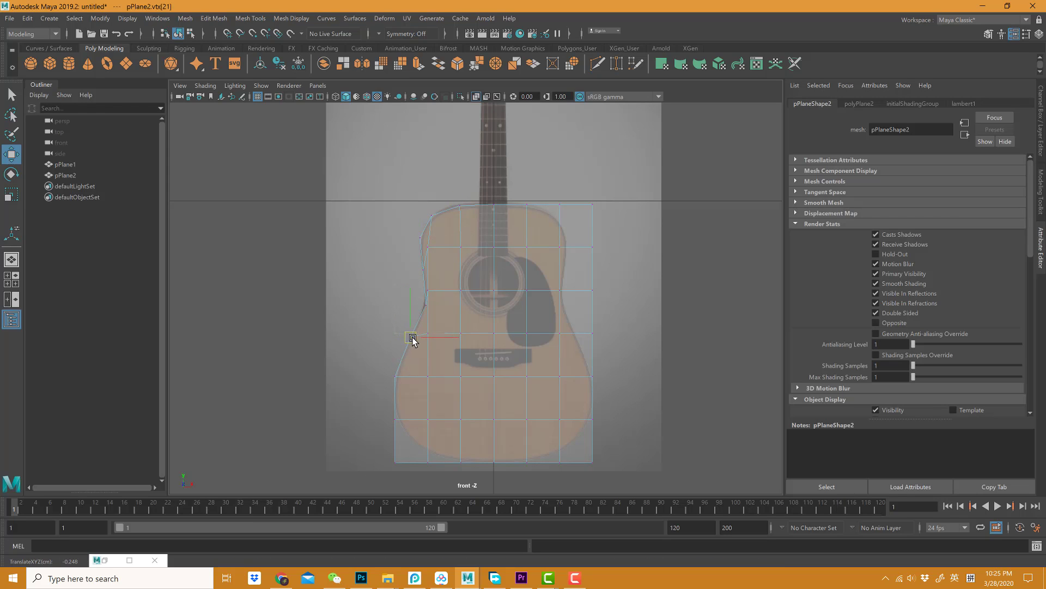
left_click(397, 420)
left_click_drag(396, 419, 430, 451)
left_click(461, 462)
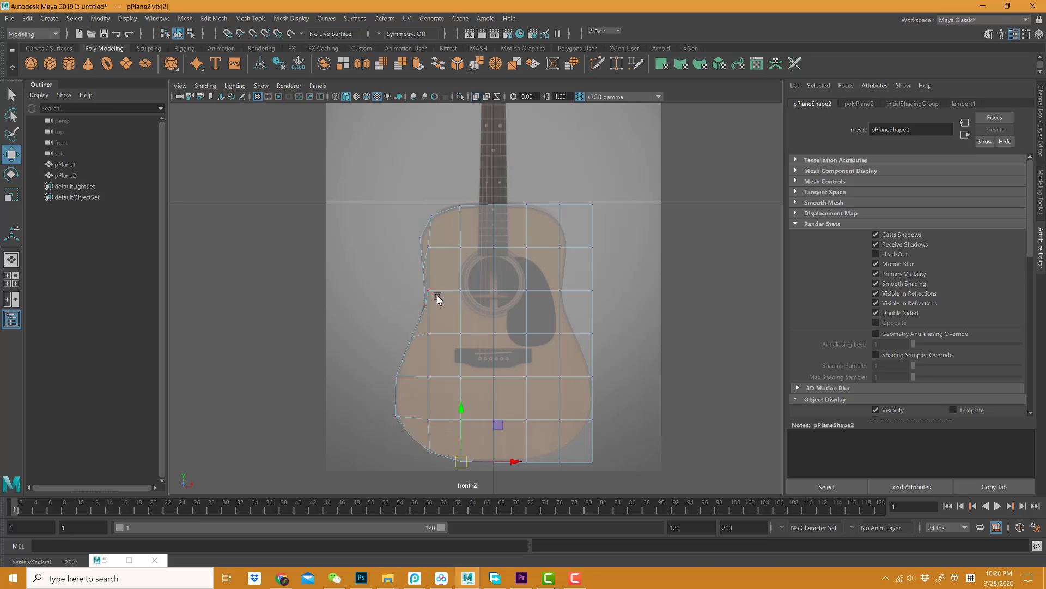
Shift the first inner column of vertices inward from the left outline, from the upper bout down to the lower bout.
left_click(430, 248)
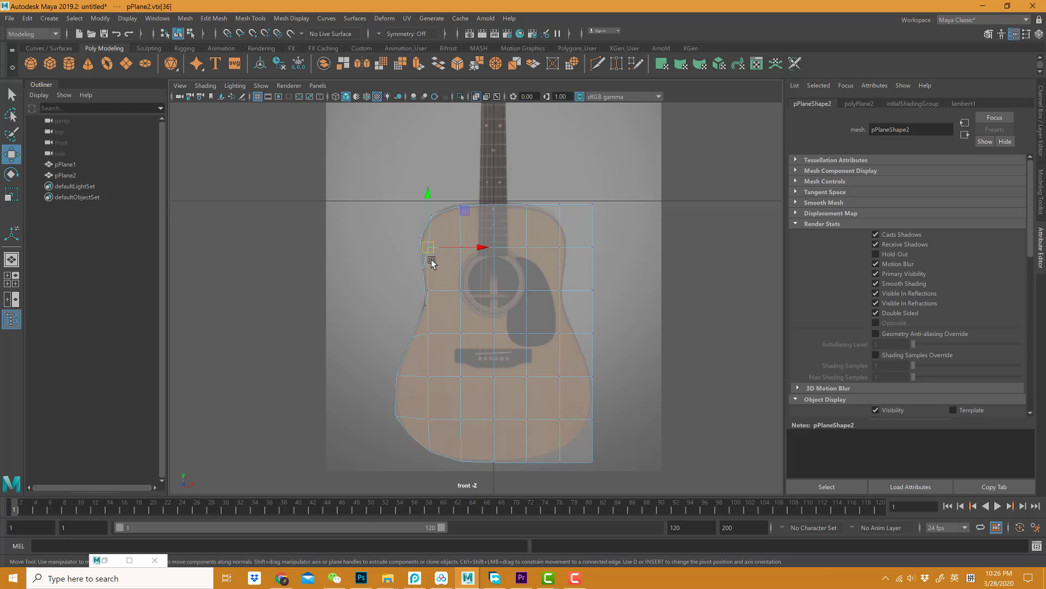
left_click_drag(430, 248, 437, 250)
left_click(430, 296)
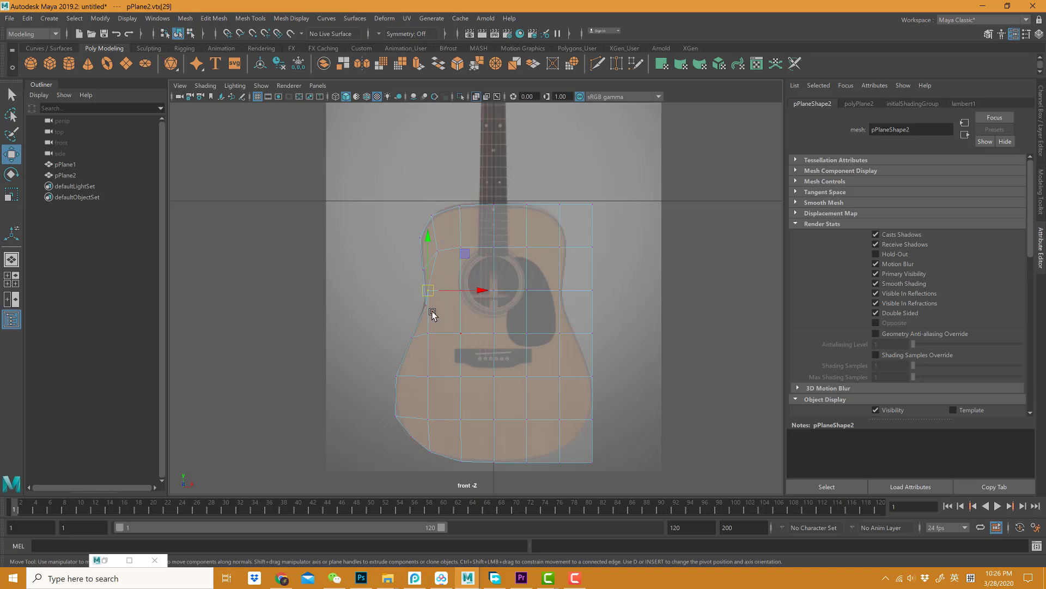
left_click_drag(429, 294, 445, 304)
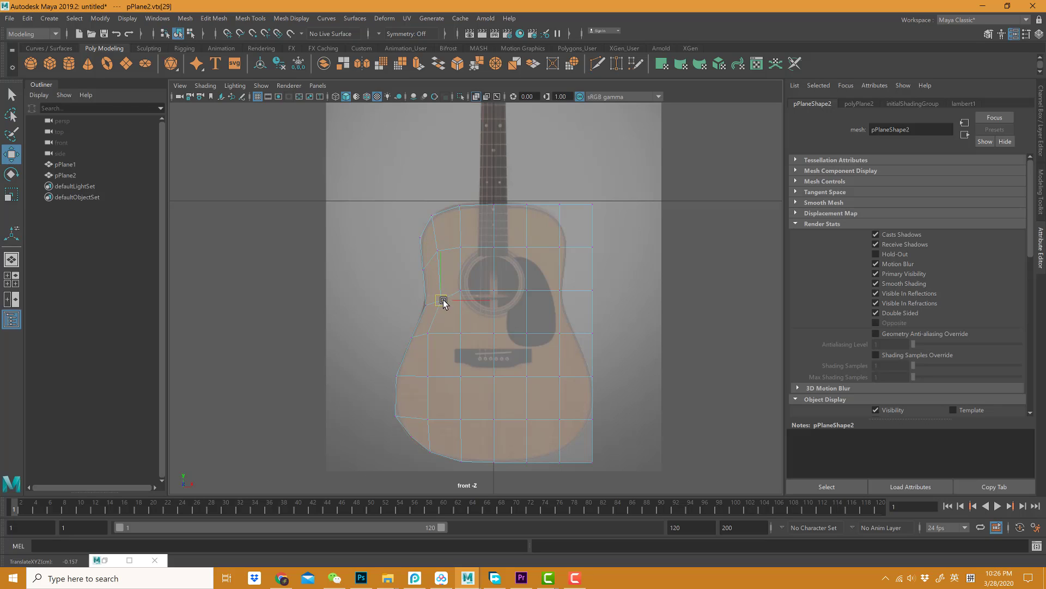
left_click(428, 334)
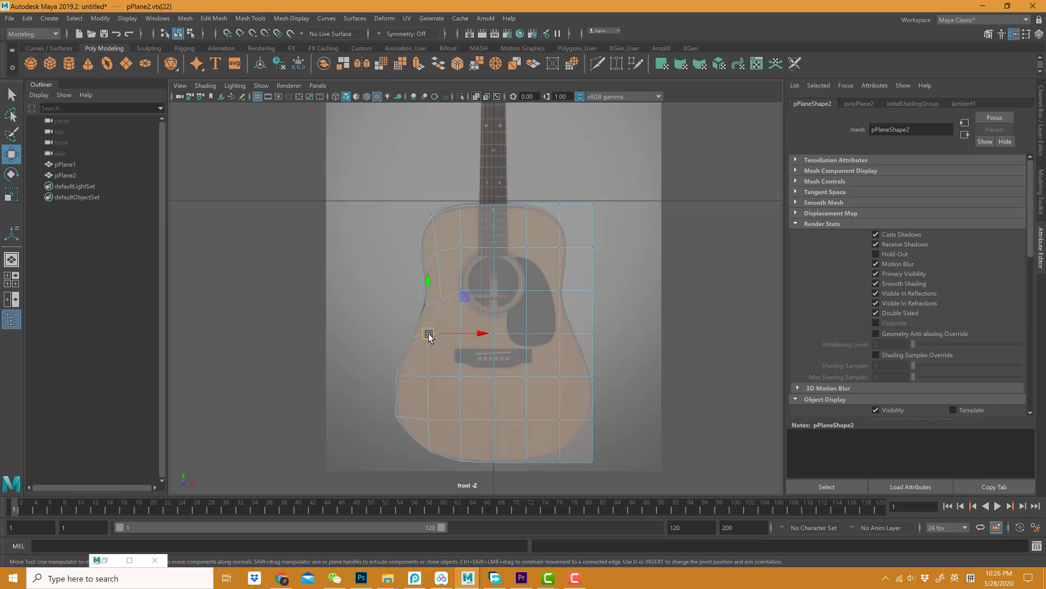
left_click(432, 376)
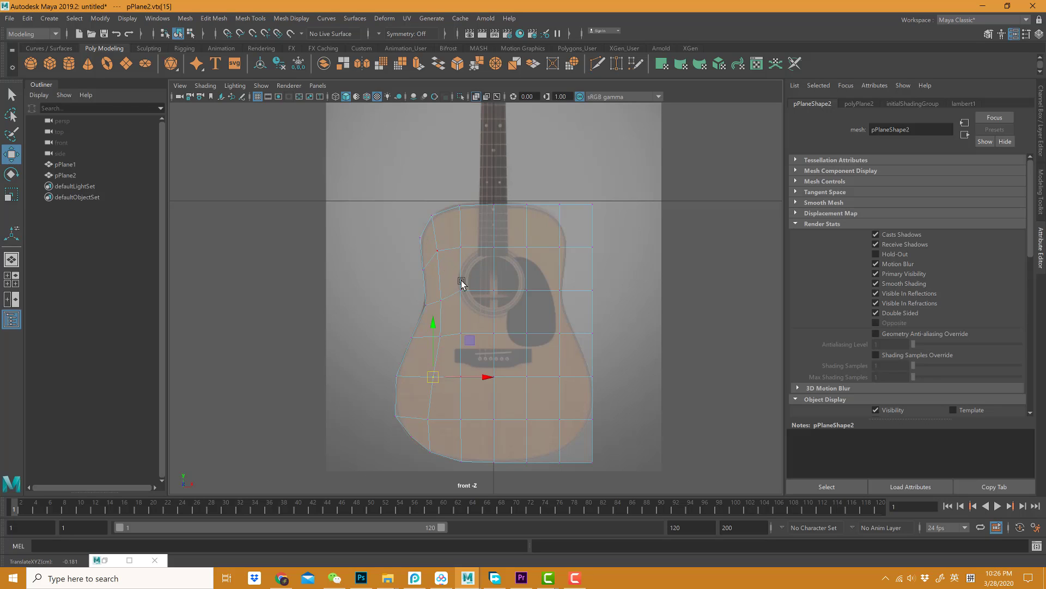
Adjust the second inner column of vertices around the soundhole and bridge to even the grid, and refine the left waist vertex.
left_click(461, 289)
left_click_drag(461, 290, 466, 294)
left_click(464, 249)
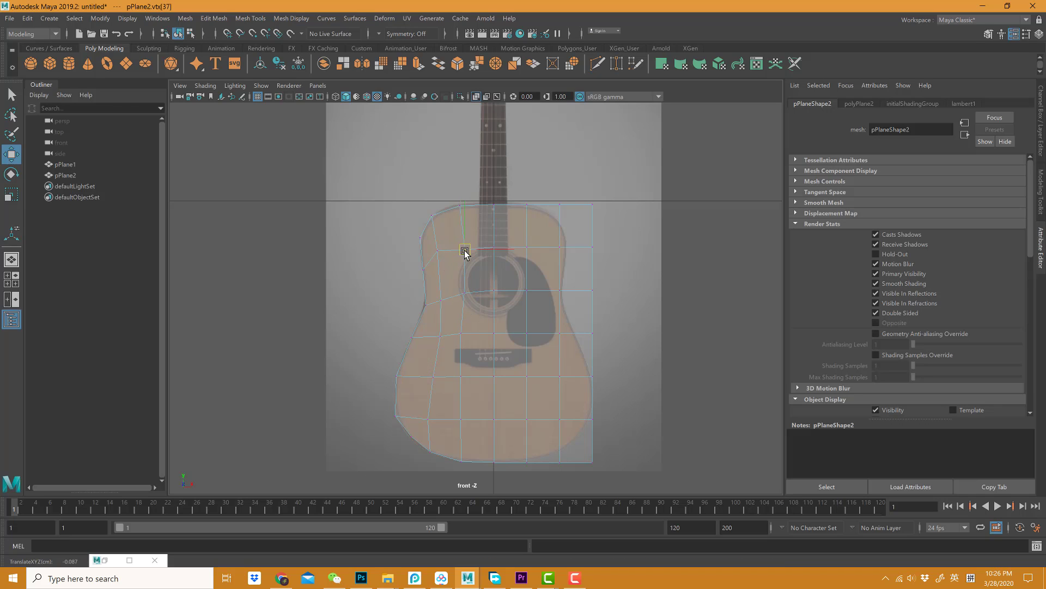
left_click(463, 335)
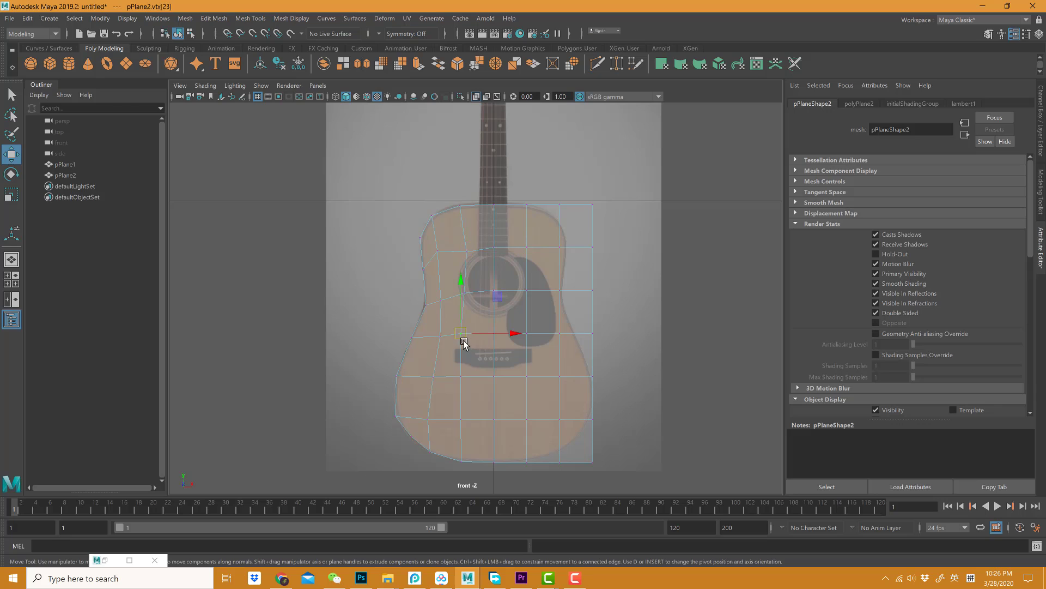
left_click_drag(465, 342, 471, 342)
left_click(465, 382)
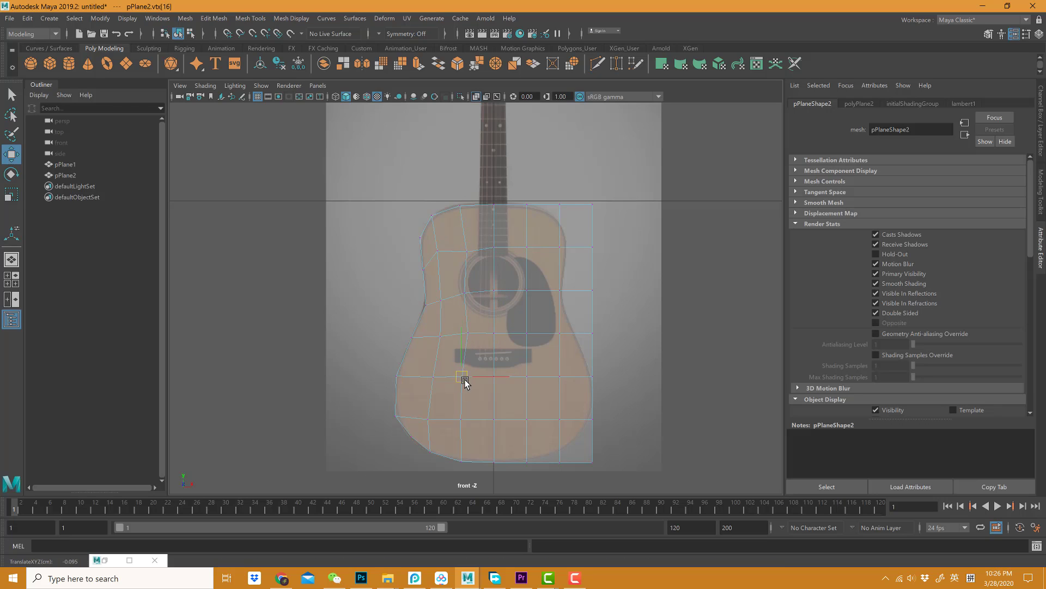
left_click(463, 420)
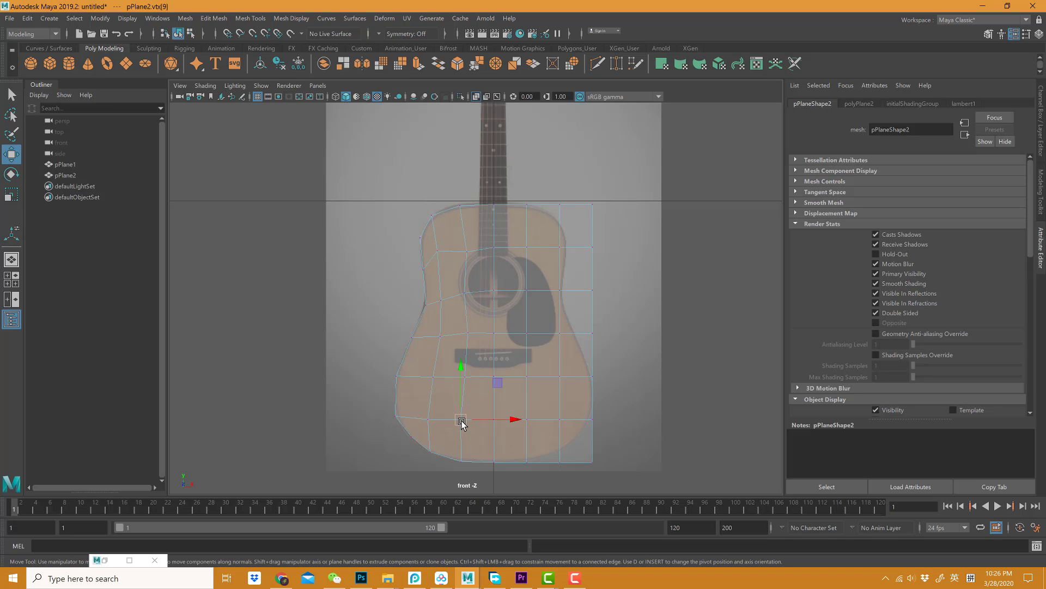
left_click(425, 303)
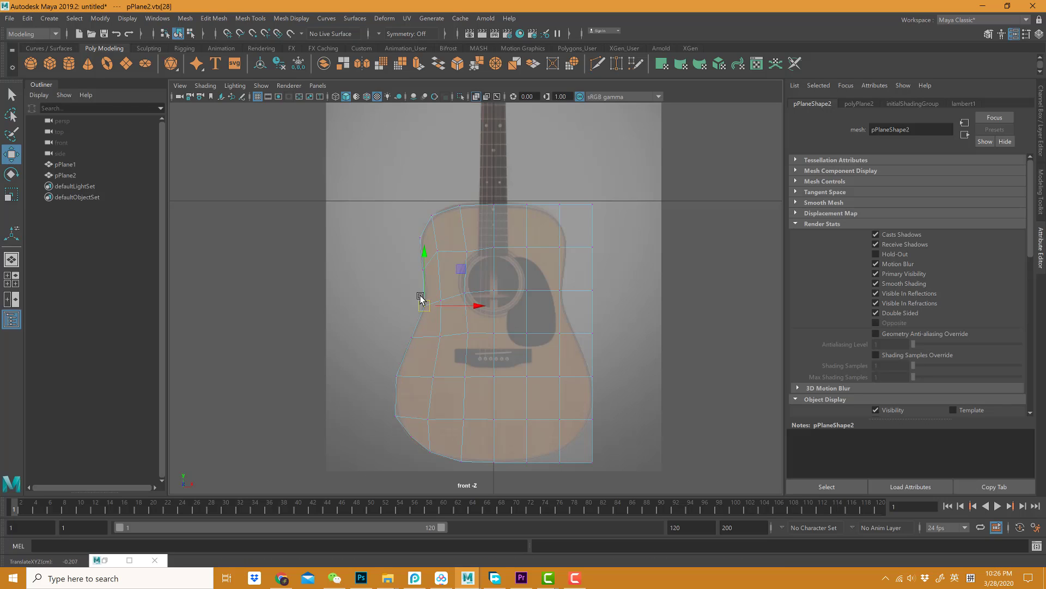
Select all faces on the plane's right half, beyond the guitar's centre line, and delete them.
left_click(433, 216)
right_click_drag(527, 285, 528, 317)
left_click_drag(630, 158, 497, 472)
key("Delete")
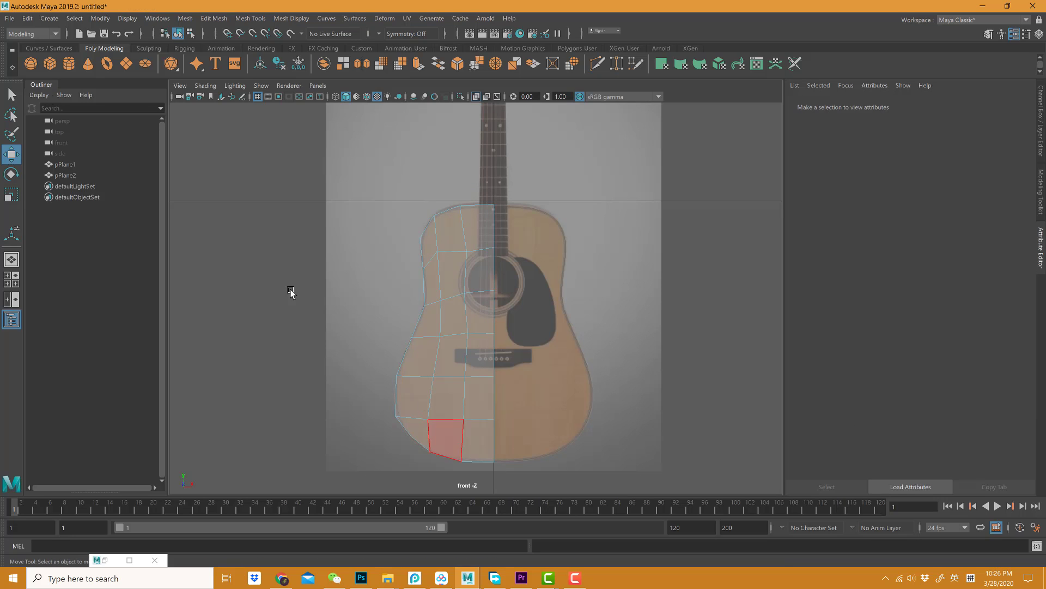
Duplicate the remaining left half in object mode and mirror the copy to the right by setting its Scale X to -1.
left_click(11, 94)
left_click(463, 271)
right_click_drag(466, 270, 417, 279)
key("w")
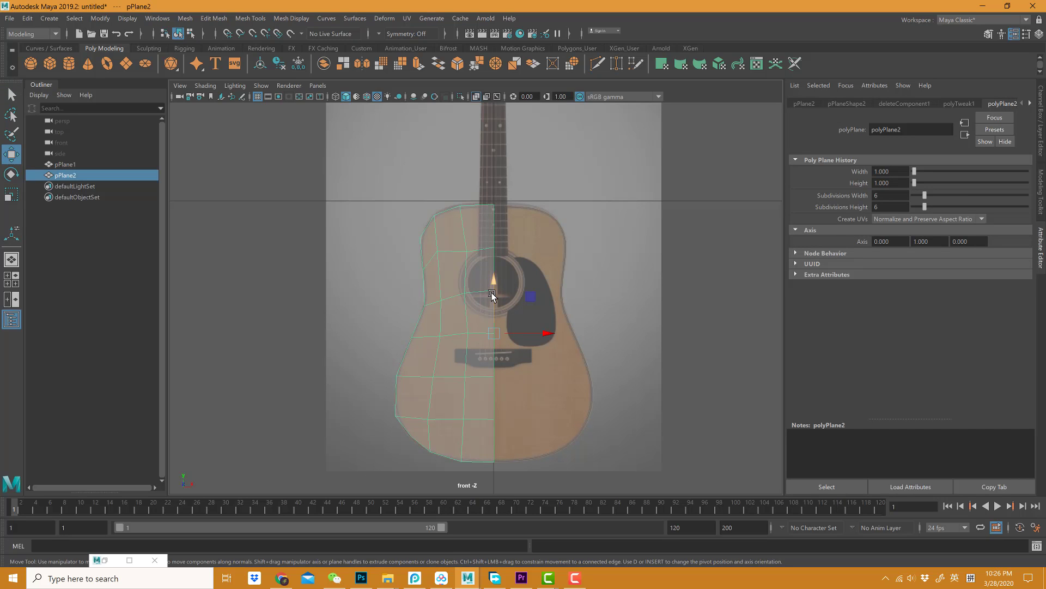
key("ctrl+d")
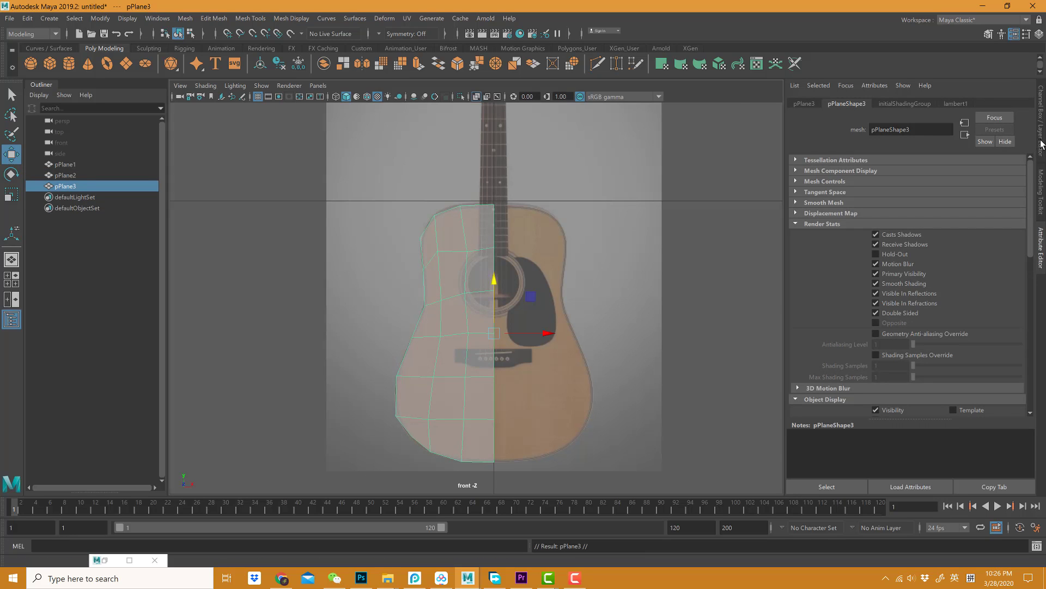
left_click(1039, 144)
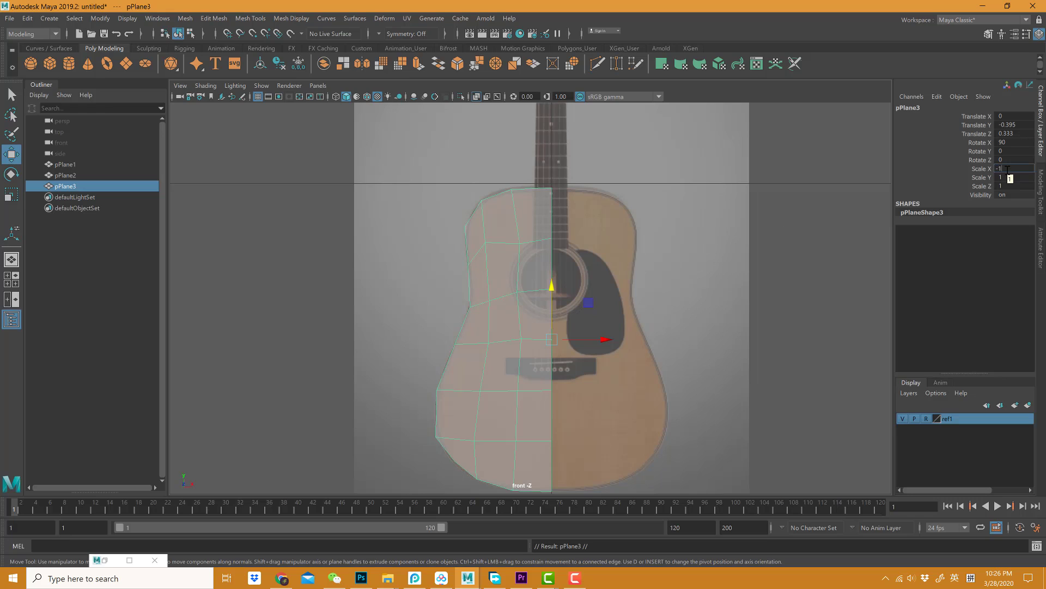
key("Return")
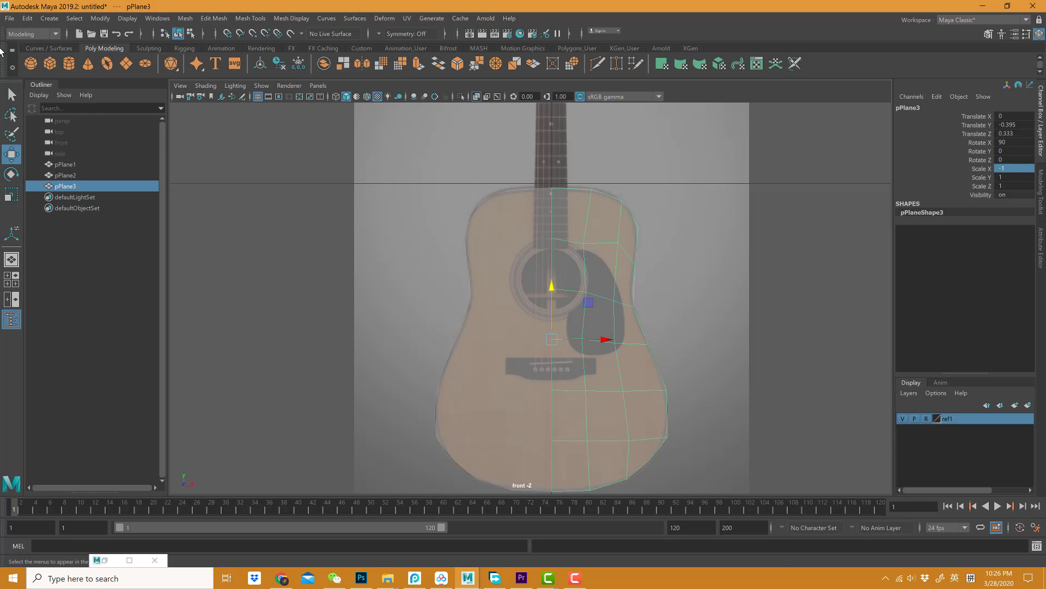
Select both the left and right body halves and combine them into one mesh.
left_click(16, 95)
left_click(513, 245)
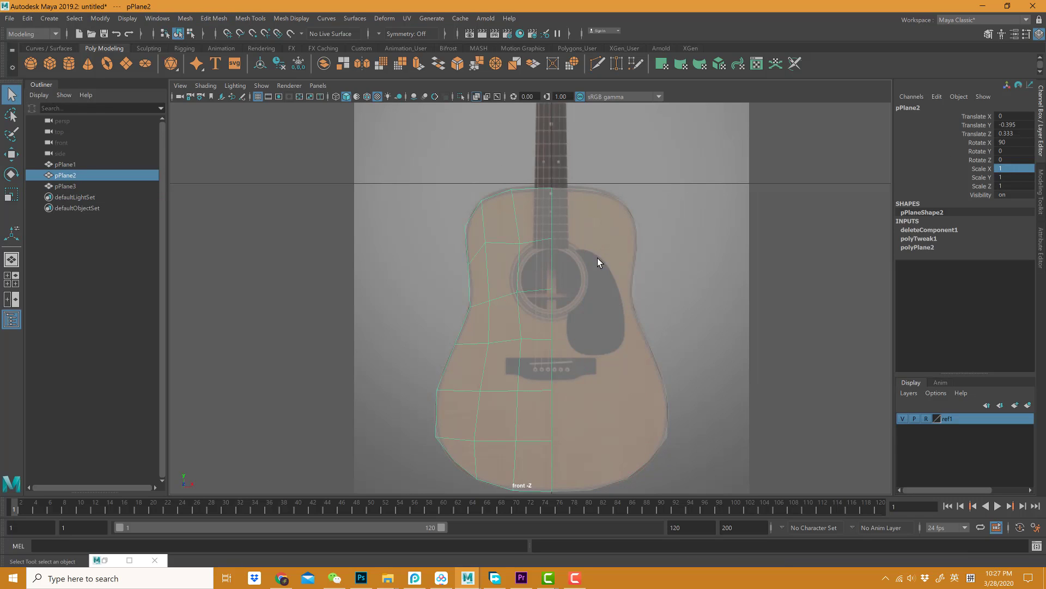
left_click(613, 269, "shift")
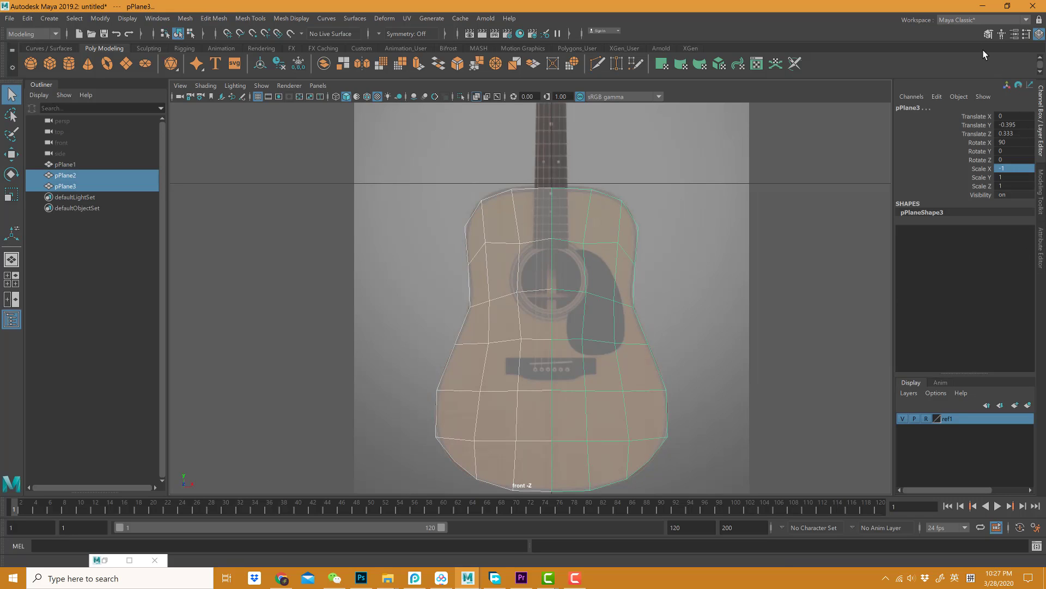
left_click(1041, 217)
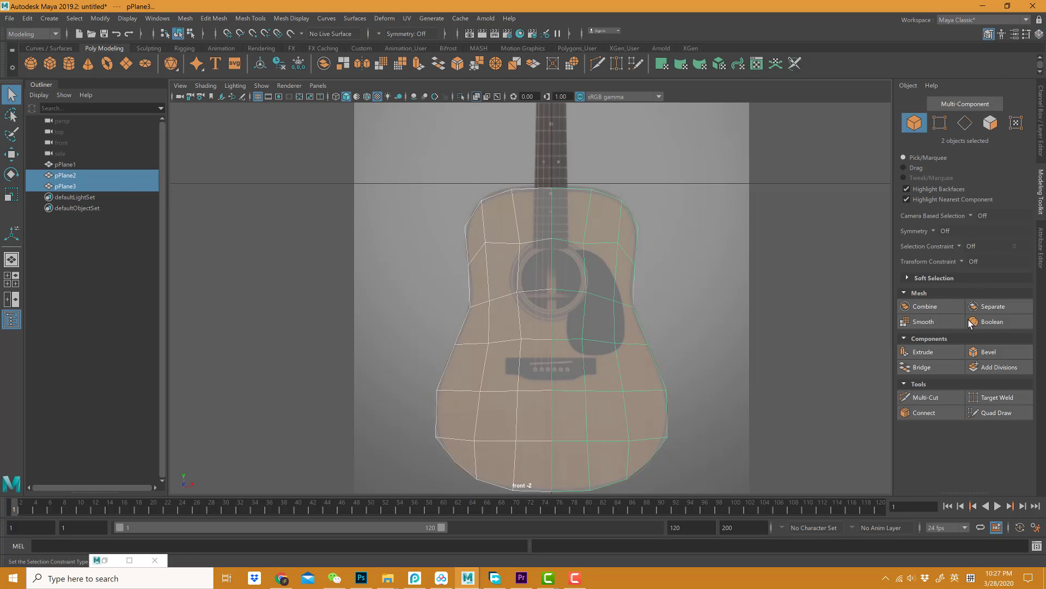
left_click(941, 310)
Select the overlapping vertices along the centre seam and merge them with a distance threshold of 0.01.
right_click_drag(595, 229, 553, 212)
left_click_drag(542, 164, 558, 506)
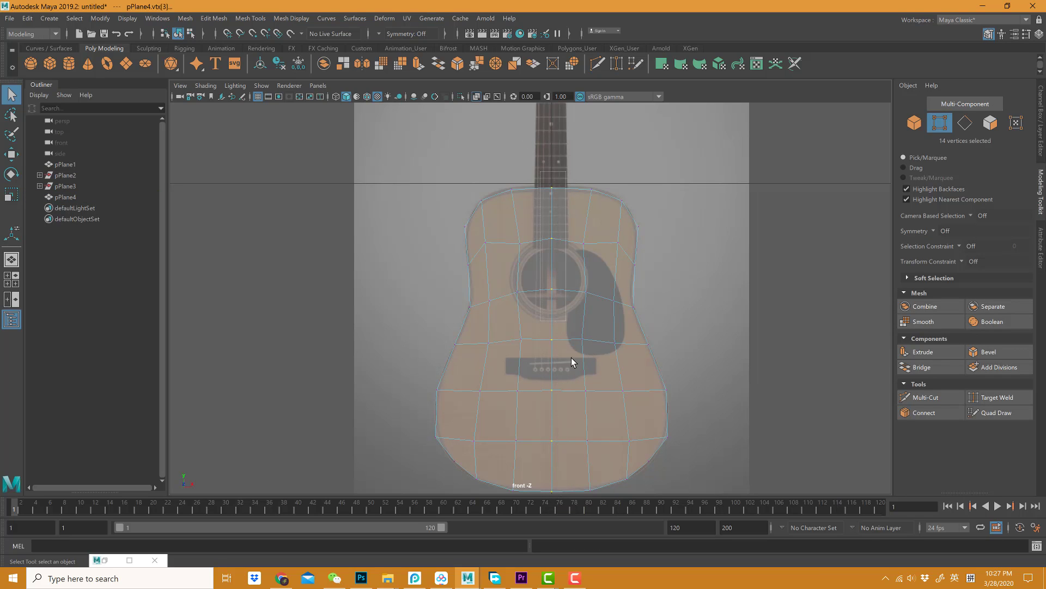
scroll(583, 392, "down", 5)
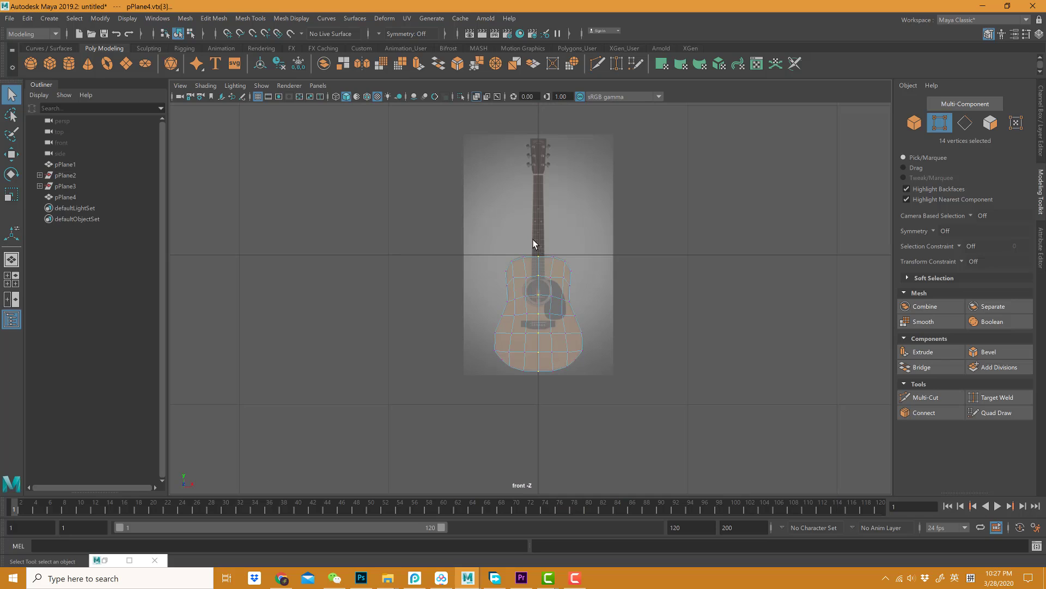
scroll(577, 245, "up", 3)
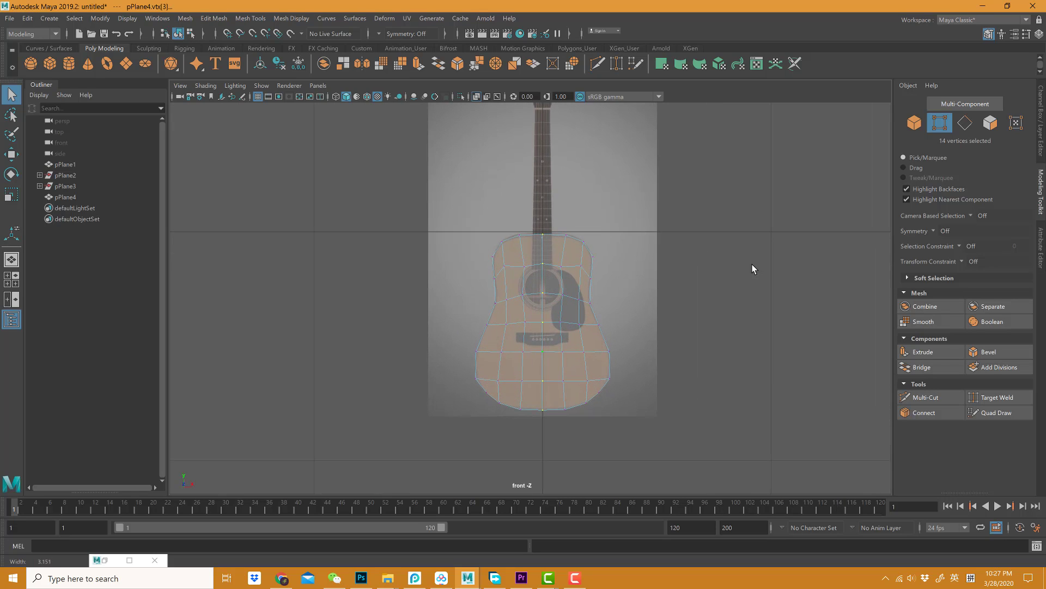
left_click(219, 19)
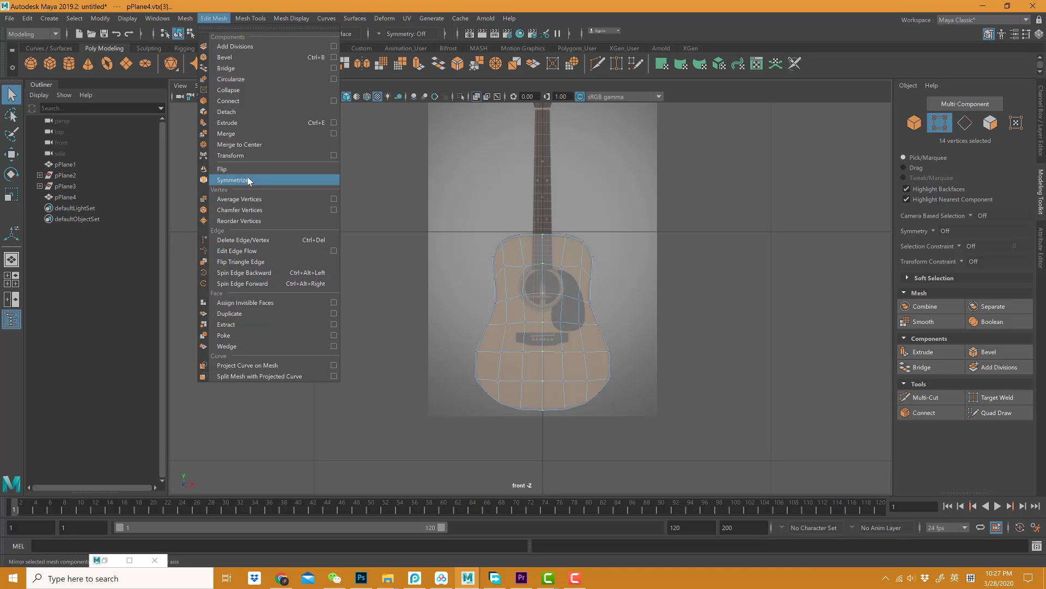
left_click(239, 134)
scroll(733, 257, "up", 2)
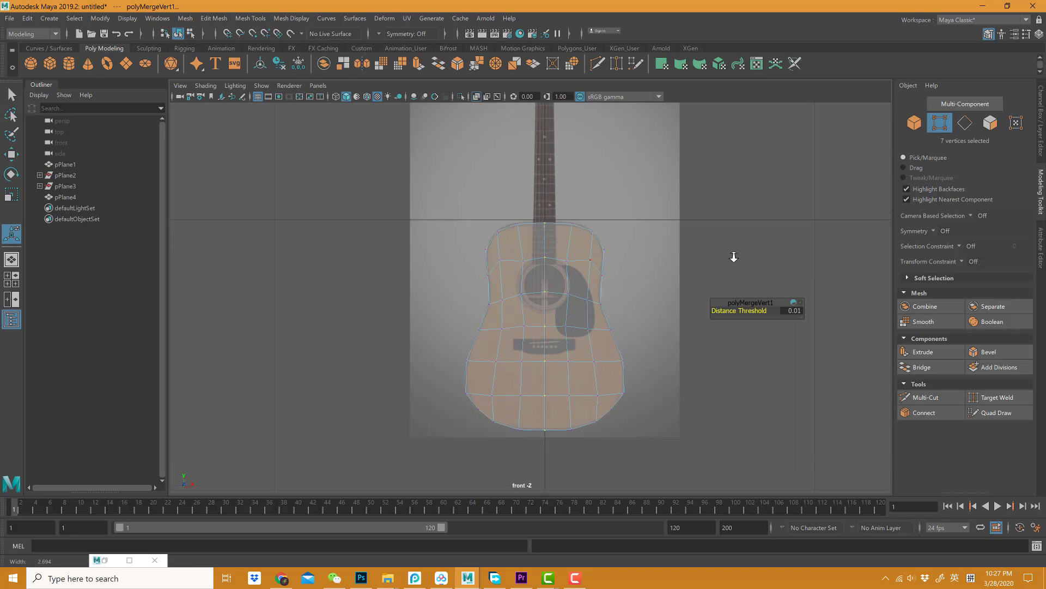
scroll(733, 256, "up", 1)
Return the combined body to object mode and examine its shape against the reference in the perspective and front views.
key("w")
left_click(571, 256)
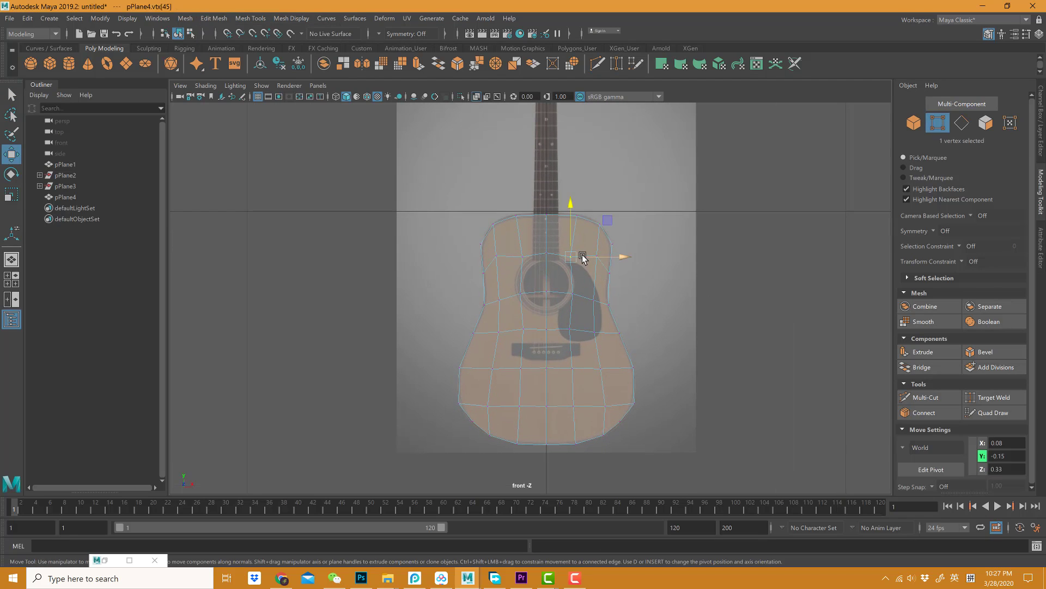
right_click_drag(583, 258, 627, 236)
left_click(577, 255)
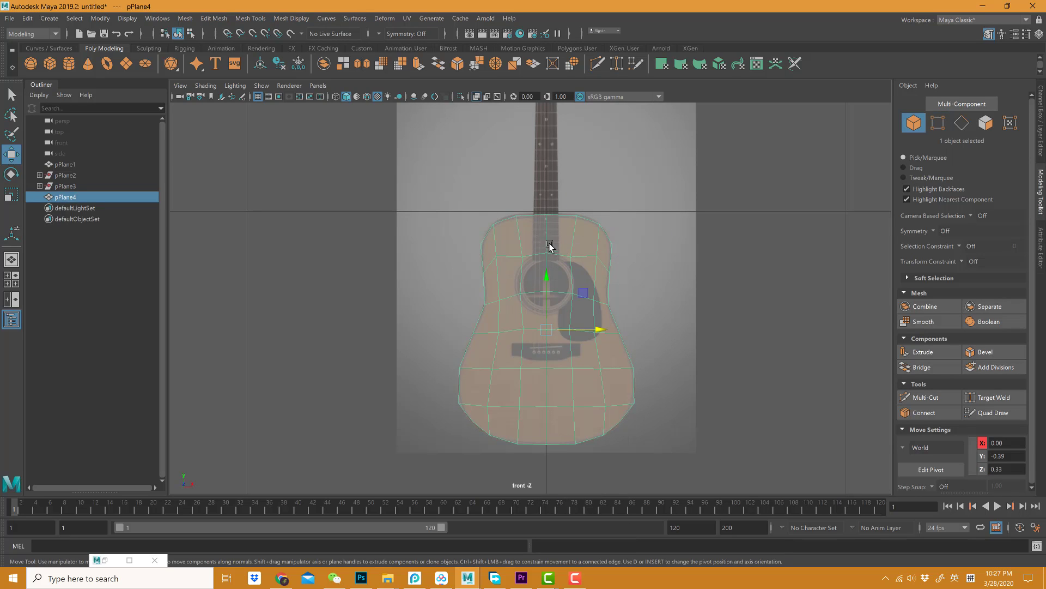
scroll(567, 217, "up", 3)
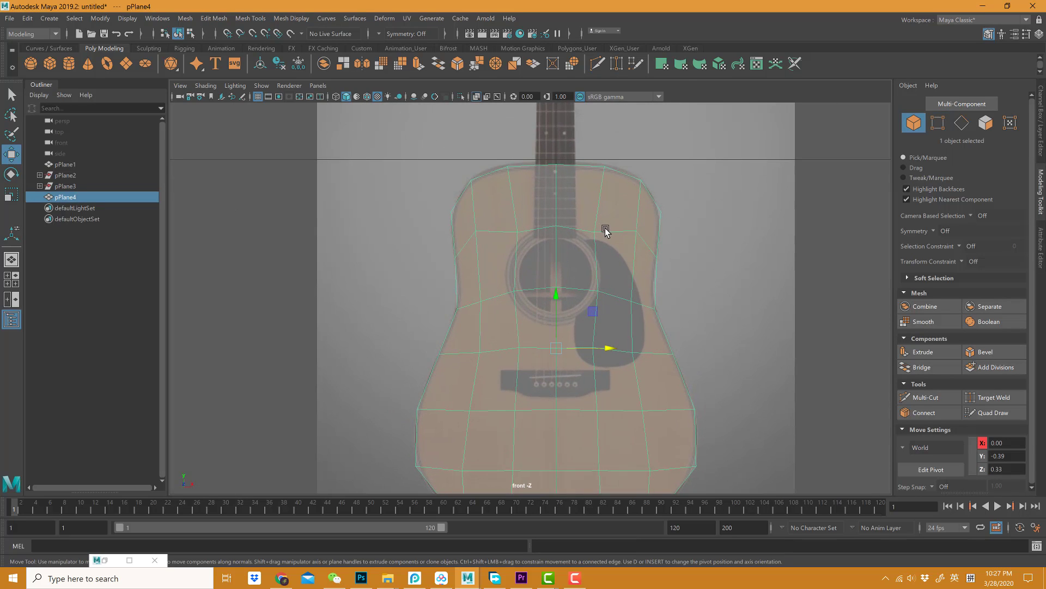
key("space")
key("space")
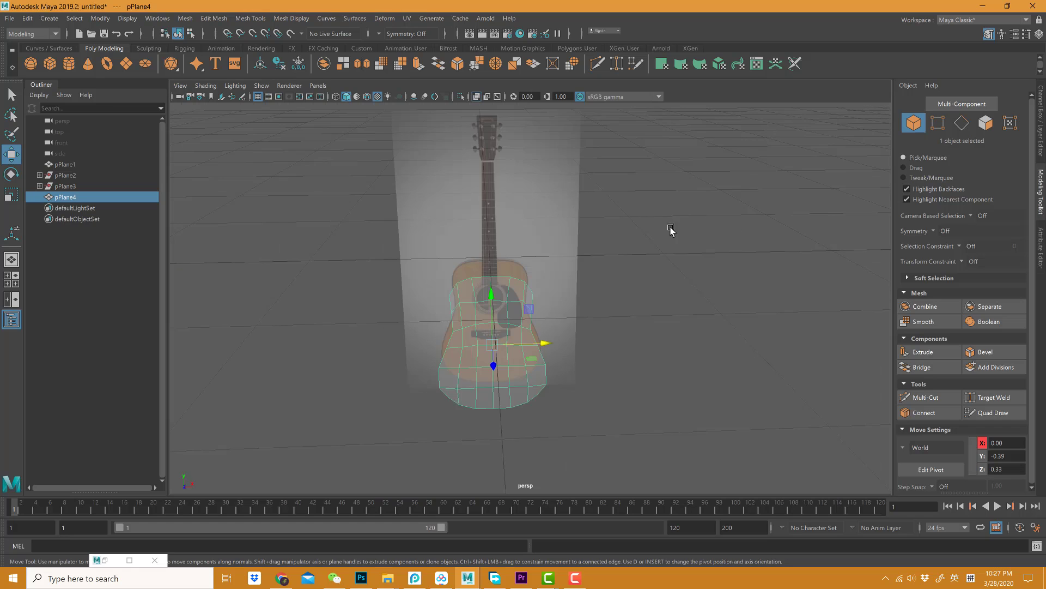
mouse_move(521, 284)
left_mouse_down("alt")
mouse_move(507, 286)
mouse_move(537, 281)
mouse_move(520, 280)
left_mouse_up("alt")
key("space")
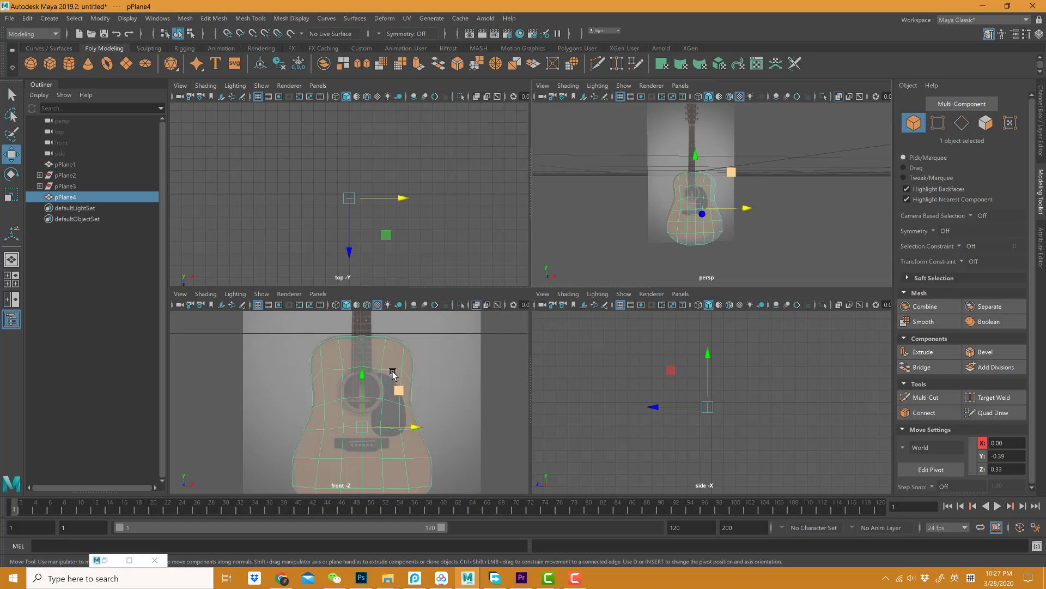
key("space")
right_click_drag(537, 263, 584, 249, "alt")
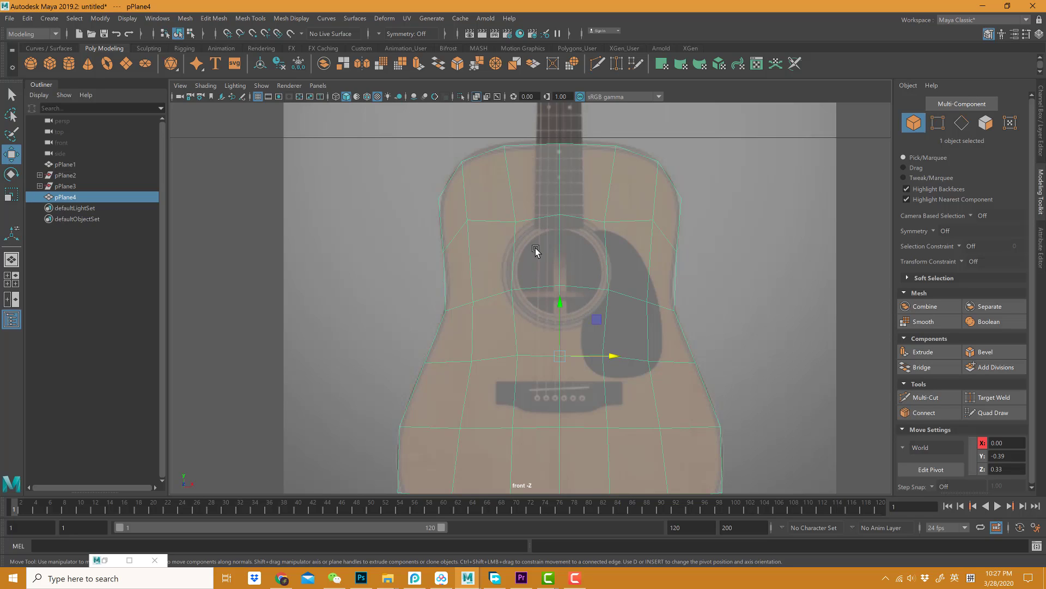
Switch the body mesh to face selection and select the four faces surrounding the soundhole.
right_click(581, 274)
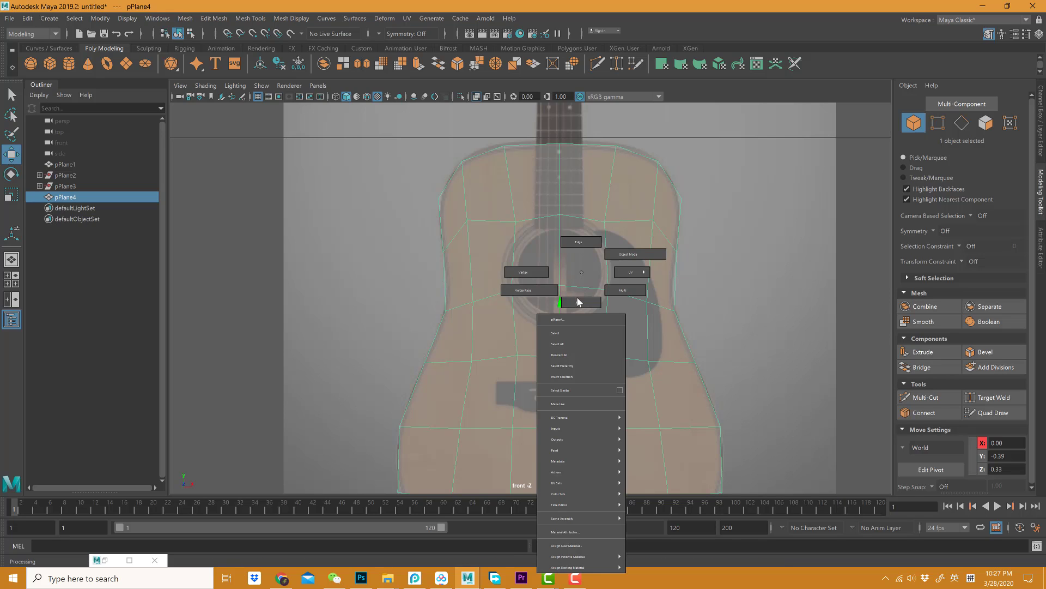
left_click(579, 301)
left_click(588, 267)
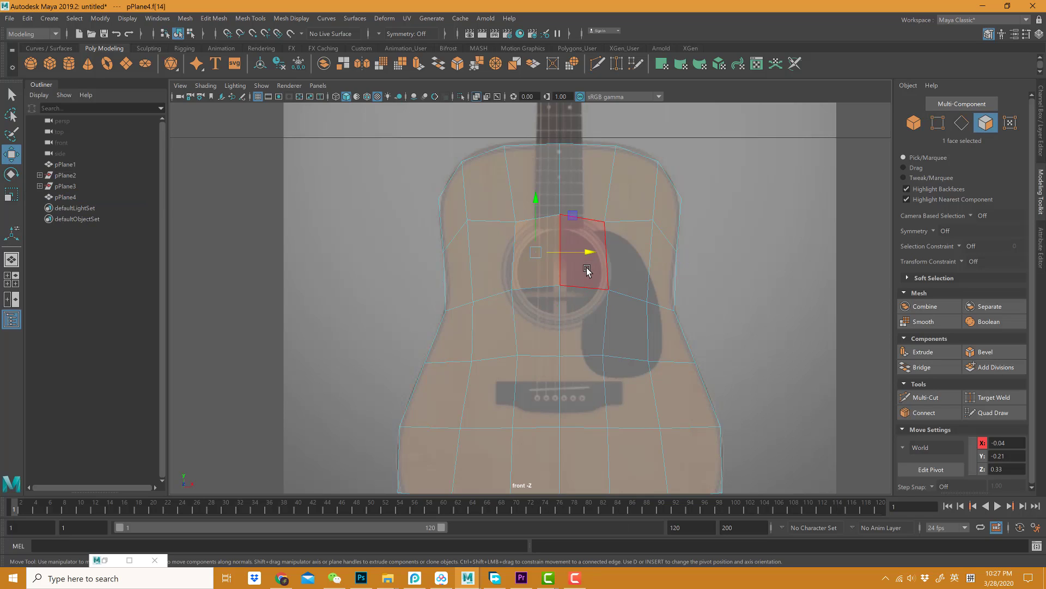
left_click(587, 269, "shift")
left_click(532, 313, "shift")
left_click(581, 316, "shift")
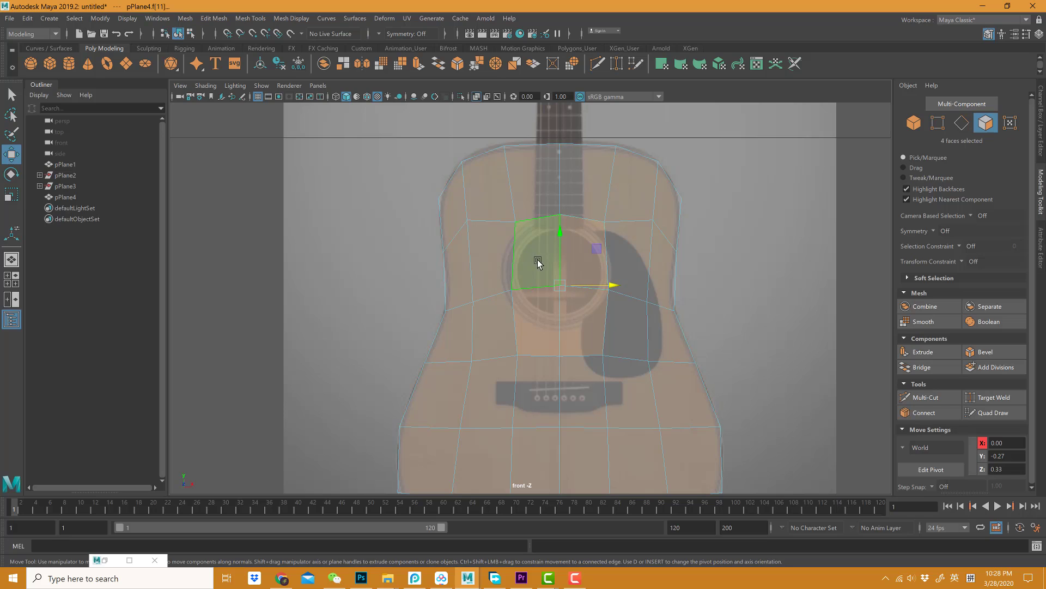
Reselect the four soundhole faces and apply Circularize Components to them.
left_click(627, 273)
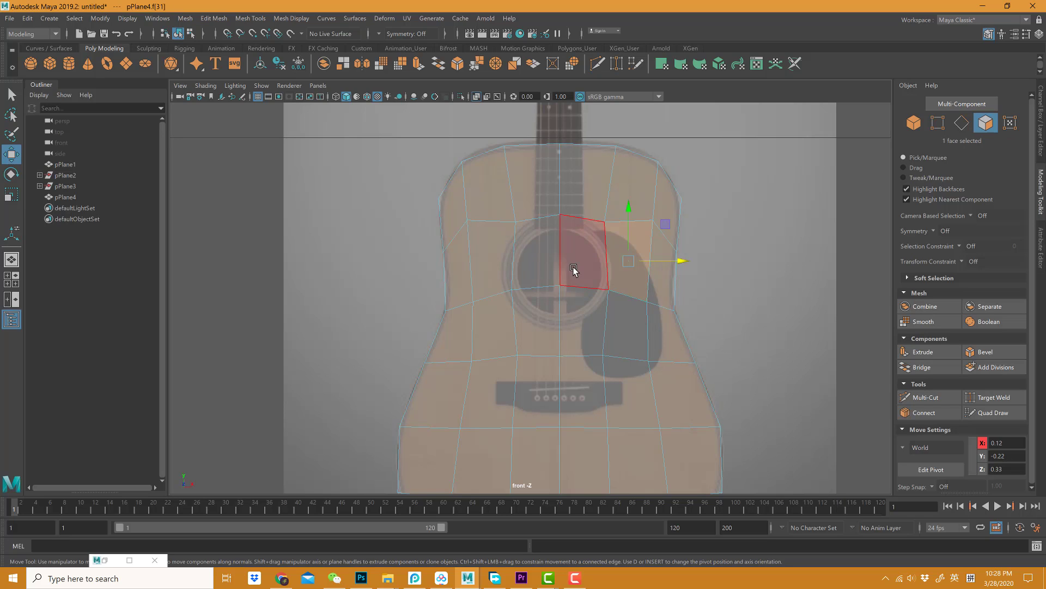
left_click(573, 265)
left_click(537, 262)
left_click(531, 315, "shift")
left_click(576, 315, "shift")
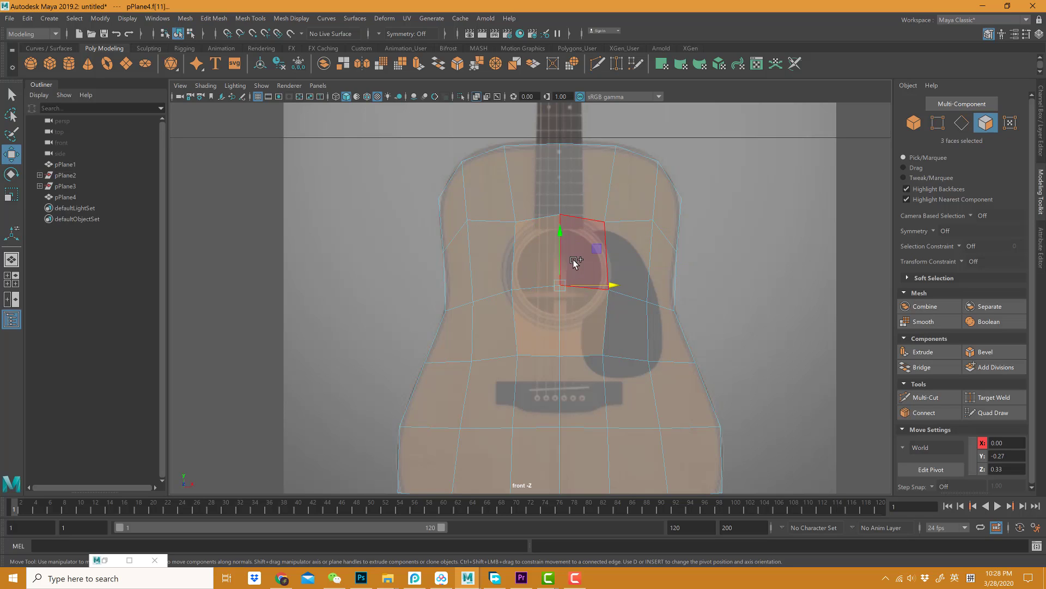
left_click(543, 272, "shift")
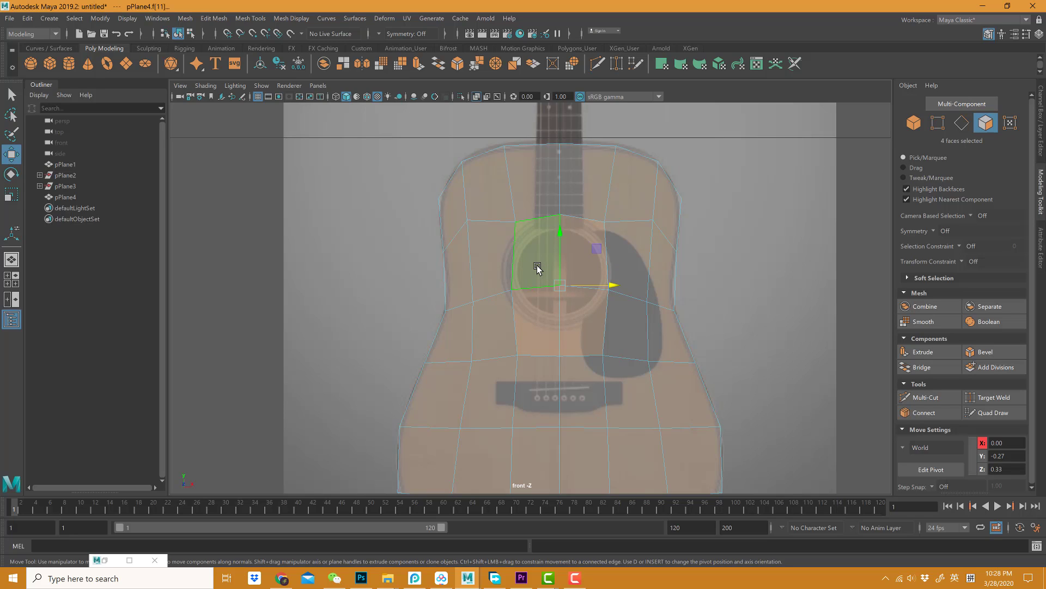
right_click(537, 268, "shift")
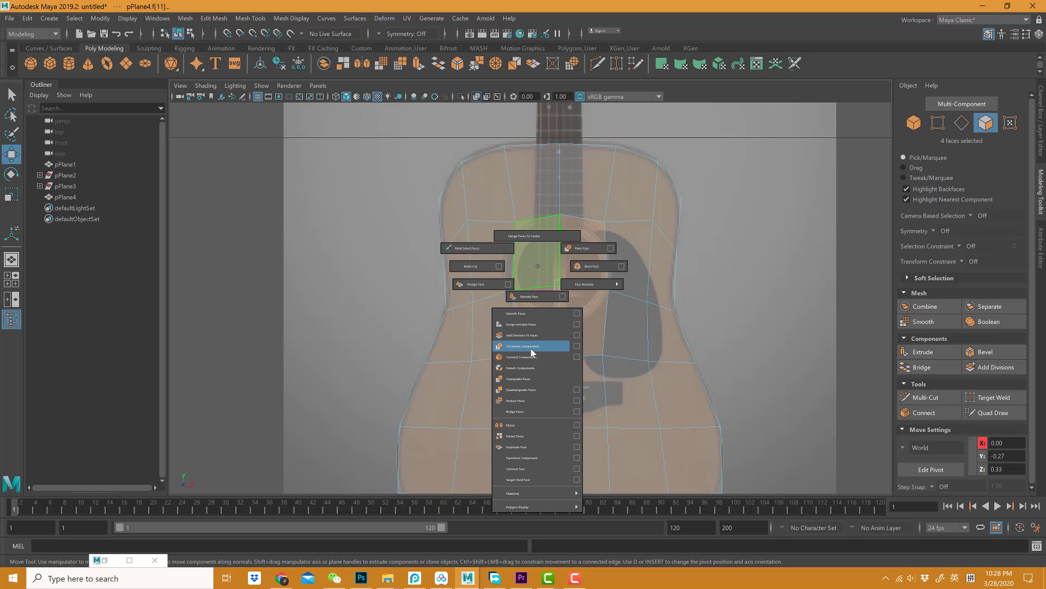
right_click_drag(531, 348, 532, 350)
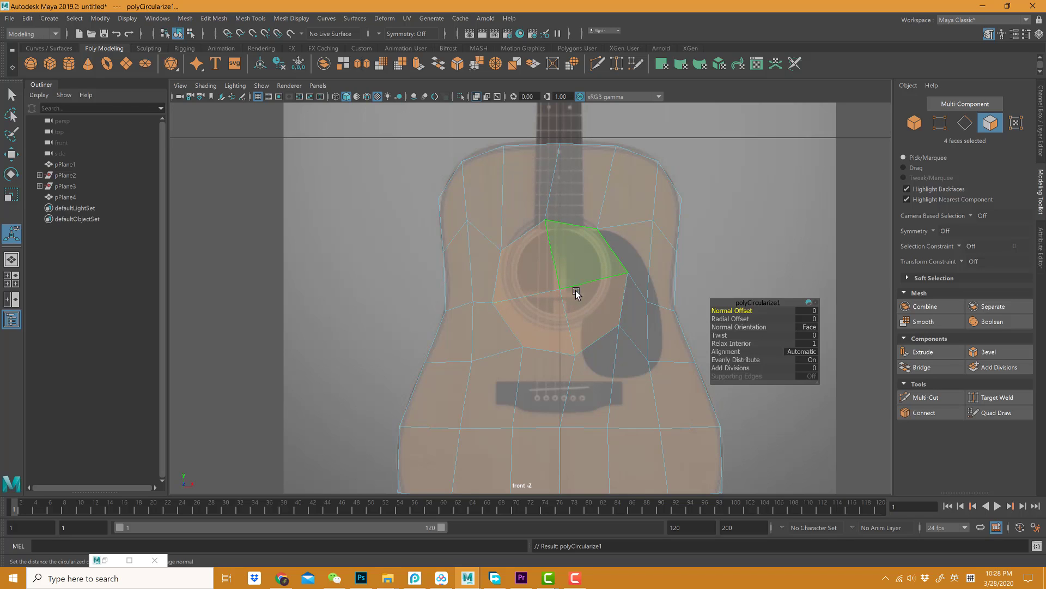
Rotate the circularized faces until their top and bottom vertices line up with the guitar's centre line.
key("r")
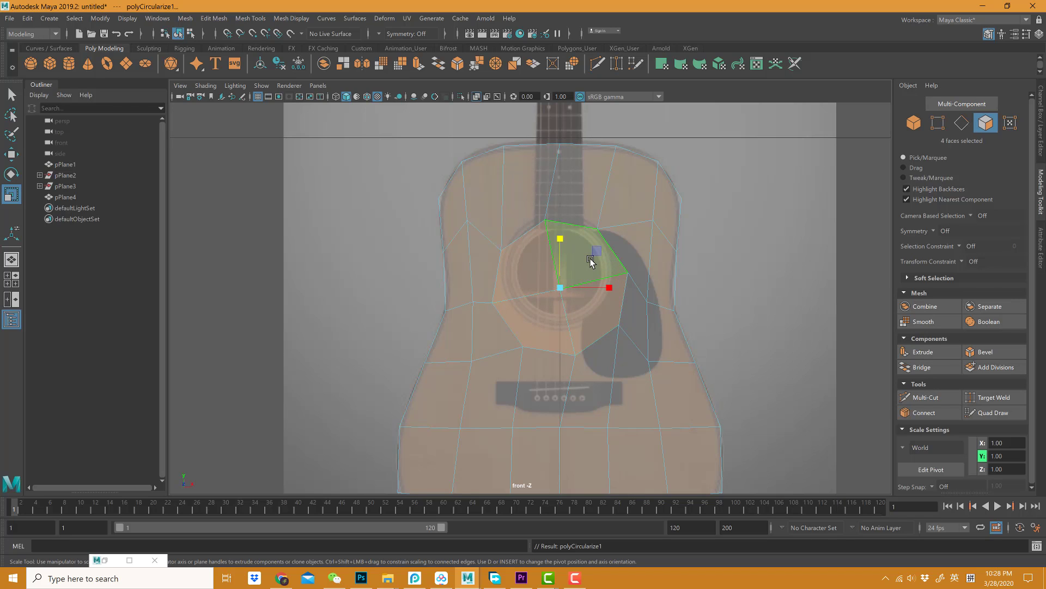
key("e")
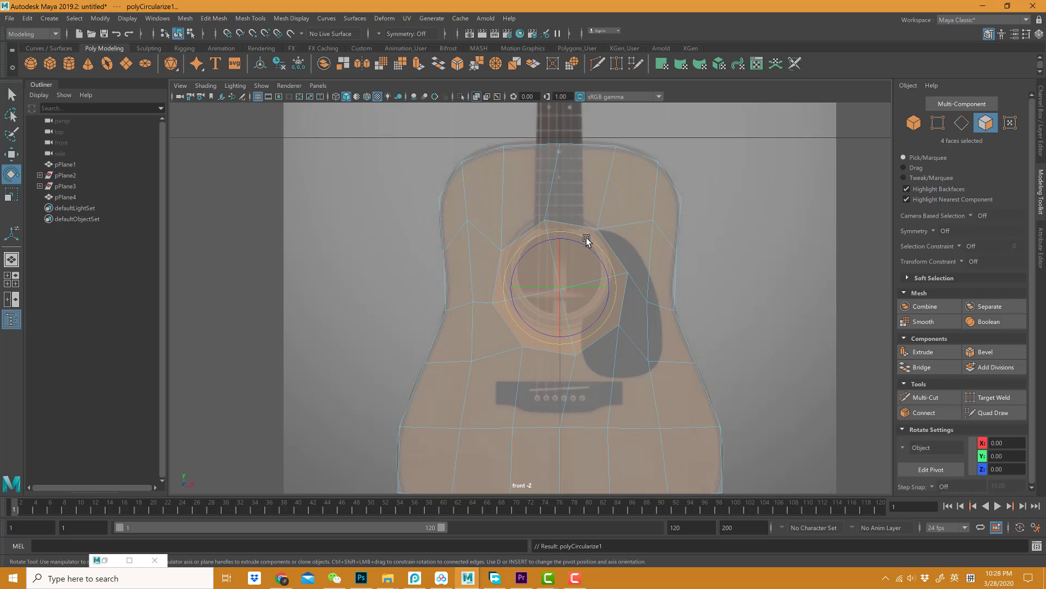
left_click_drag(586, 240, 590, 256)
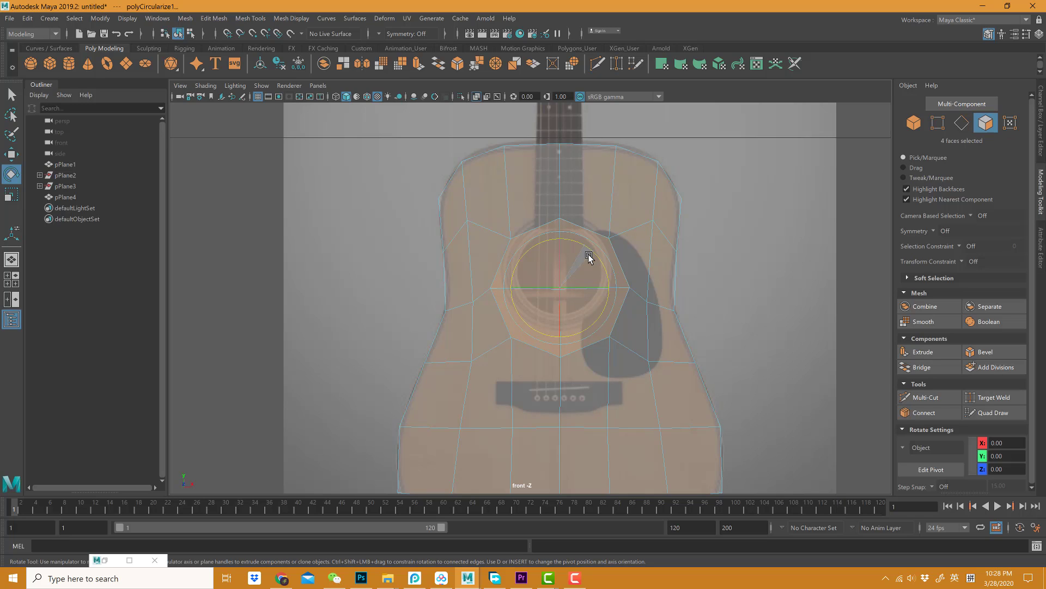
Scale the circularized faces down to roughly the soundhole's size and move them up onto its centre.
key("r")
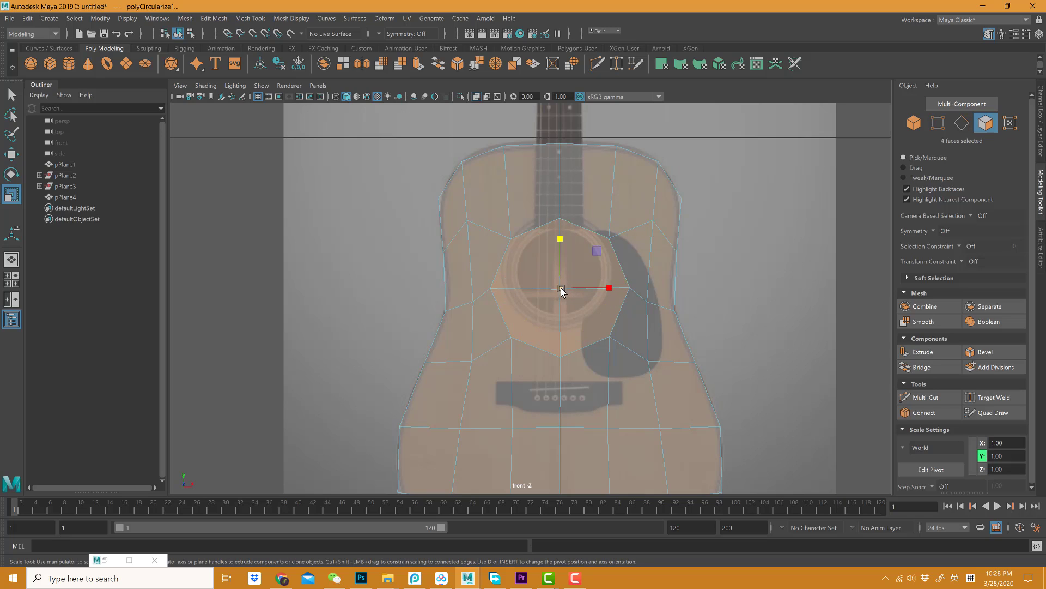
mouse_move(561, 290)
left_mouse_down()
mouse_move(535, 311)
mouse_move(561, 285)
mouse_move(558, 272)
left_mouse_up()
key("e")
key("w")
left_click_drag(559, 276, 559, 276)
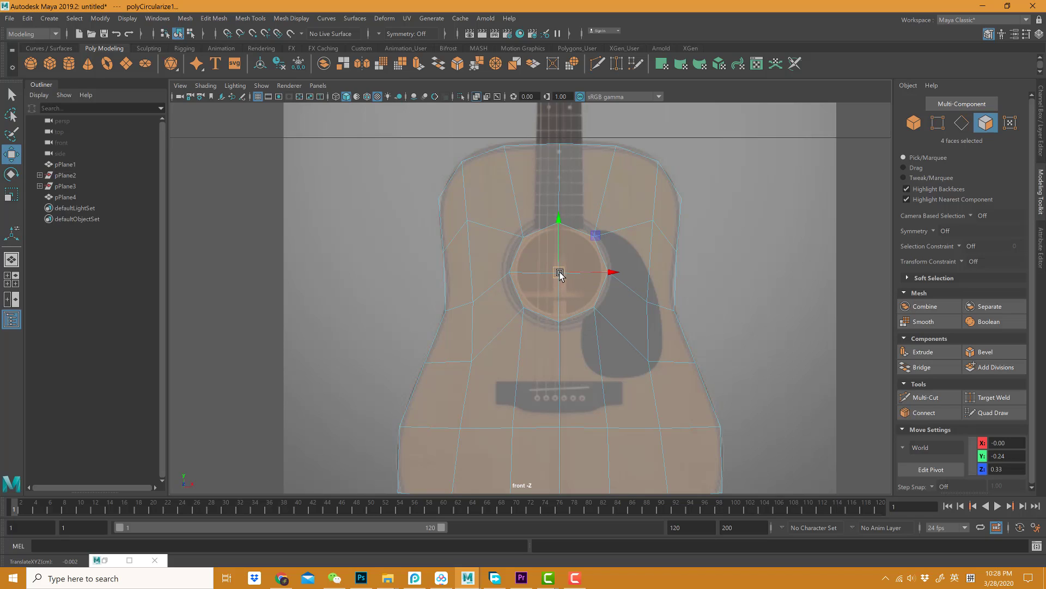
Scale the circularized faces uniformly by about 0.9 to fit the soundhole's inner edge, and return to the Move tool.
key("e")
key("r")
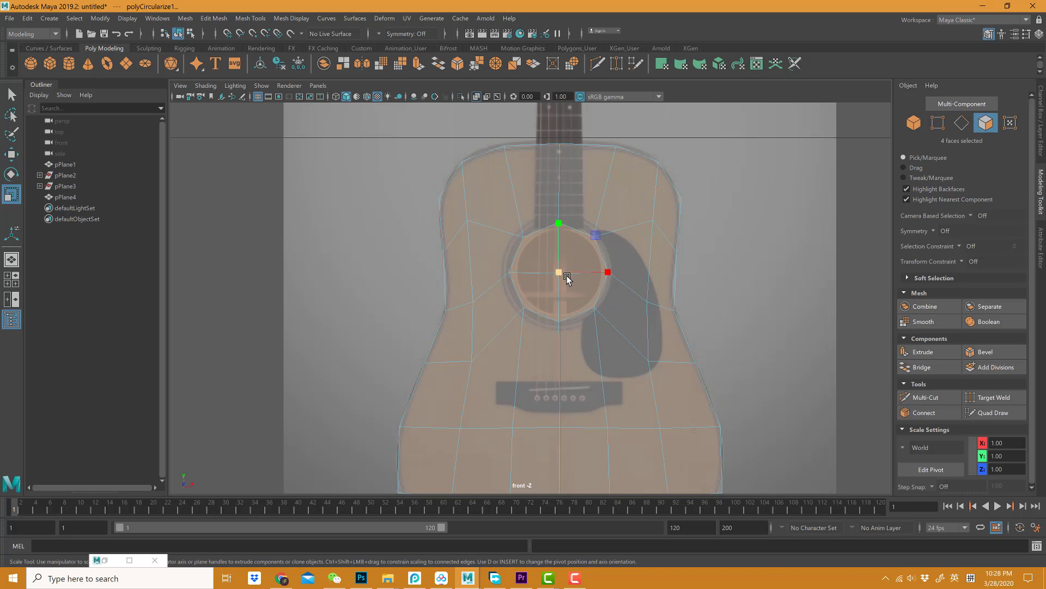
left_click_drag(561, 275, 558, 276)
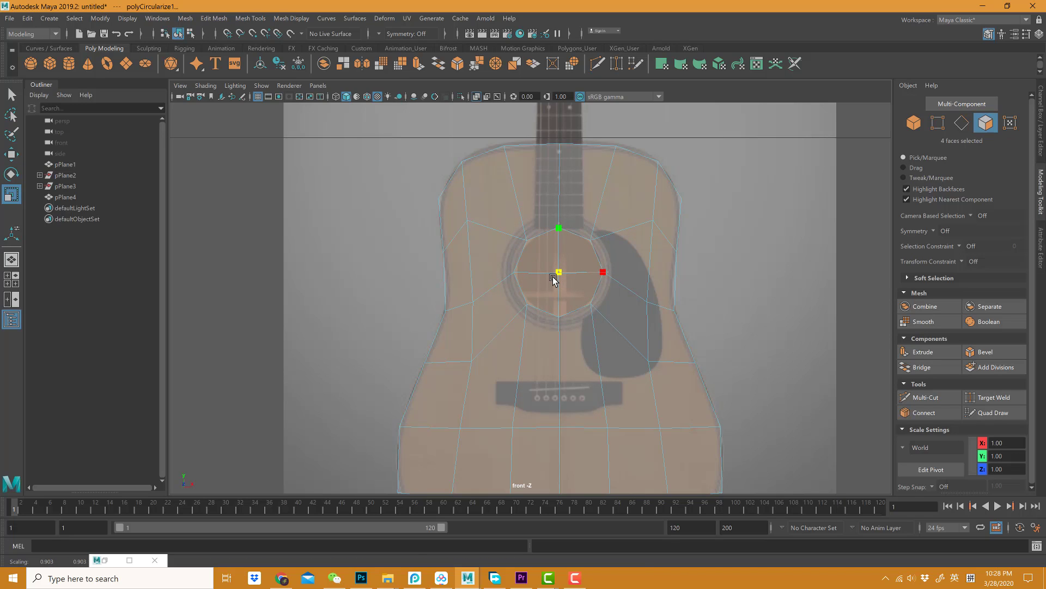
left_click_drag(553, 279, 611, 274)
key("w")
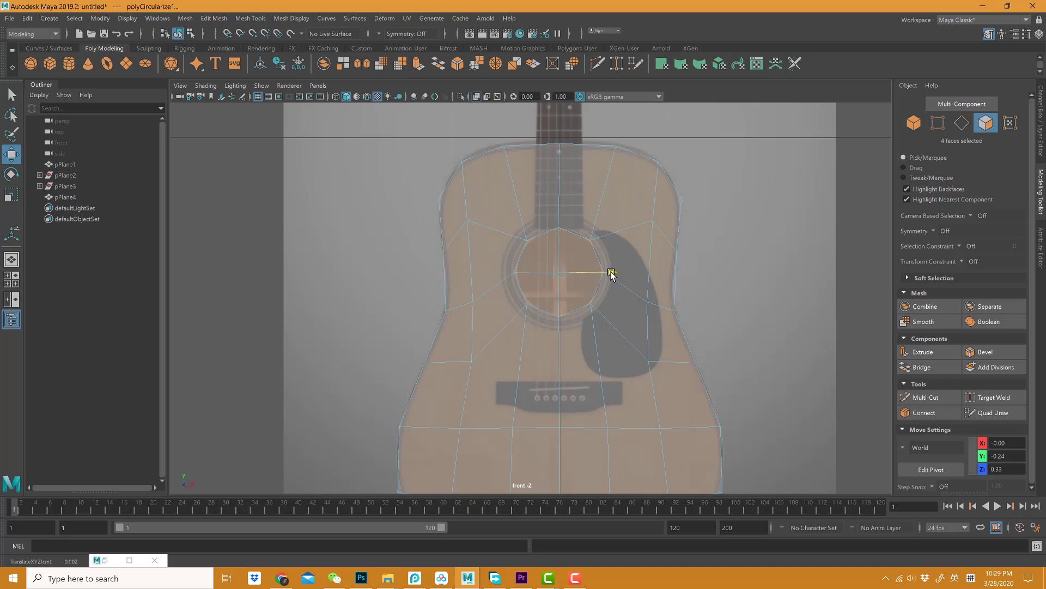
Nudge the circular soundhole faces horizontally onto the centre line and lower the inner vertices on either side of the soundhole's upper edge.
right_click_drag(581, 284, 619, 269)
right_click_drag(476, 222, 446, 223)
left_click(468, 220)
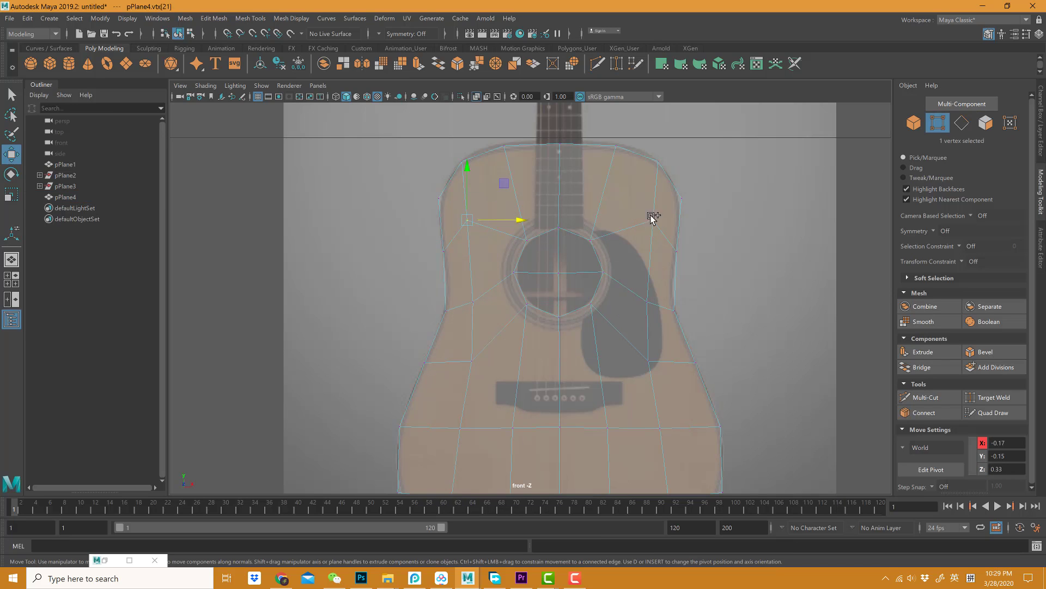
left_click(652, 220, "shift")
left_click_drag(560, 168, 563, 194)
Raise the inner vertices flanking the area beside and below the soundhole on both body halves to even out the mesh.
left_click(472, 300)
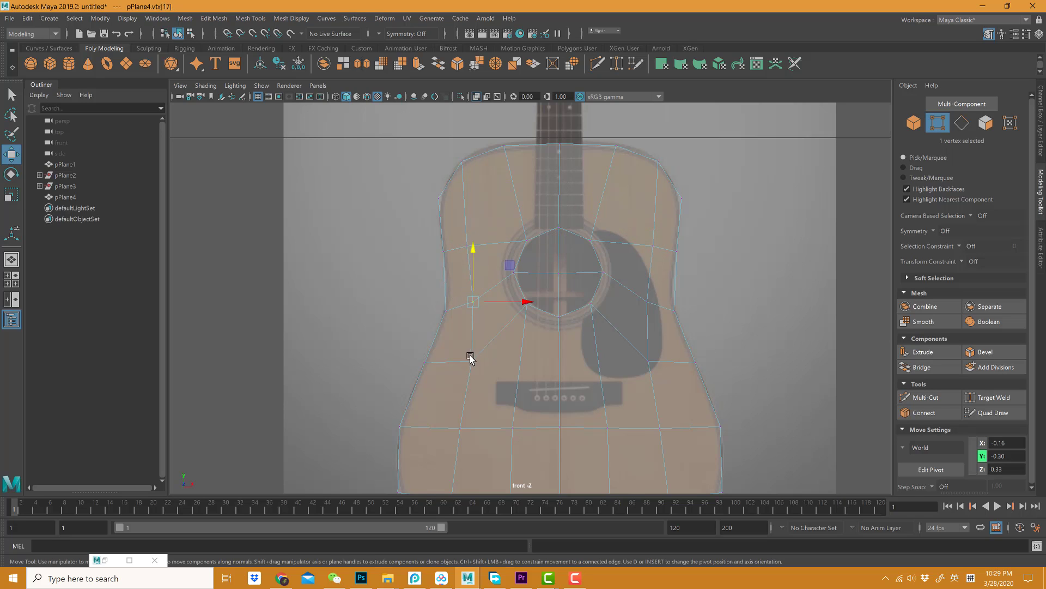
left_click(472, 361)
left_click_drag(472, 324, 469, 306)
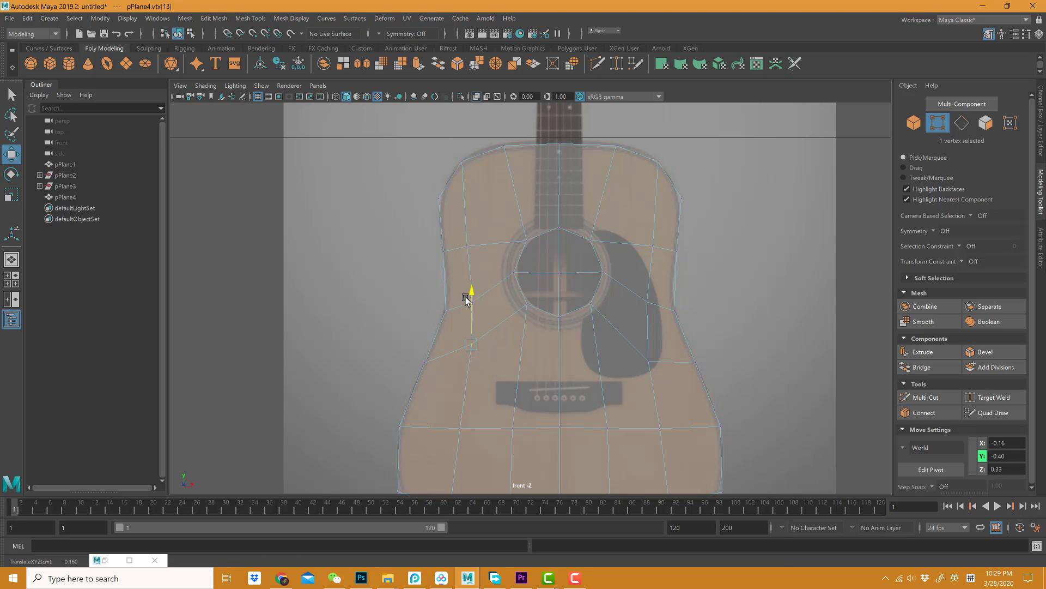
left_click(654, 361)
left_click_drag(649, 304, 650, 292)
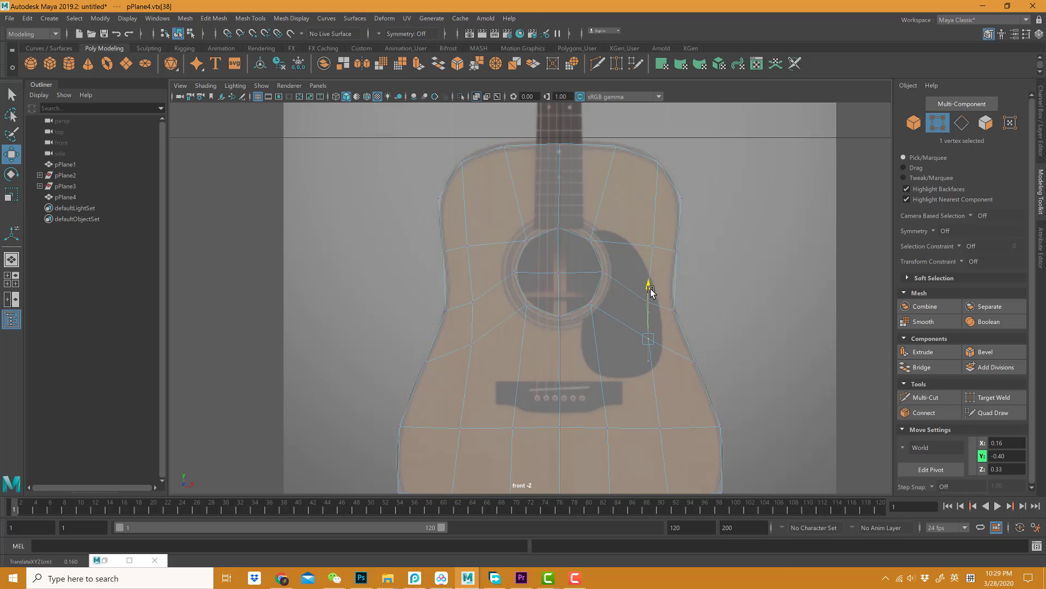
left_click(474, 341)
left_click(473, 300)
Insert a horizontal edge loop across the body between the waist and the lower bout, just above the bridge.
scroll(602, 334, "down", 10)
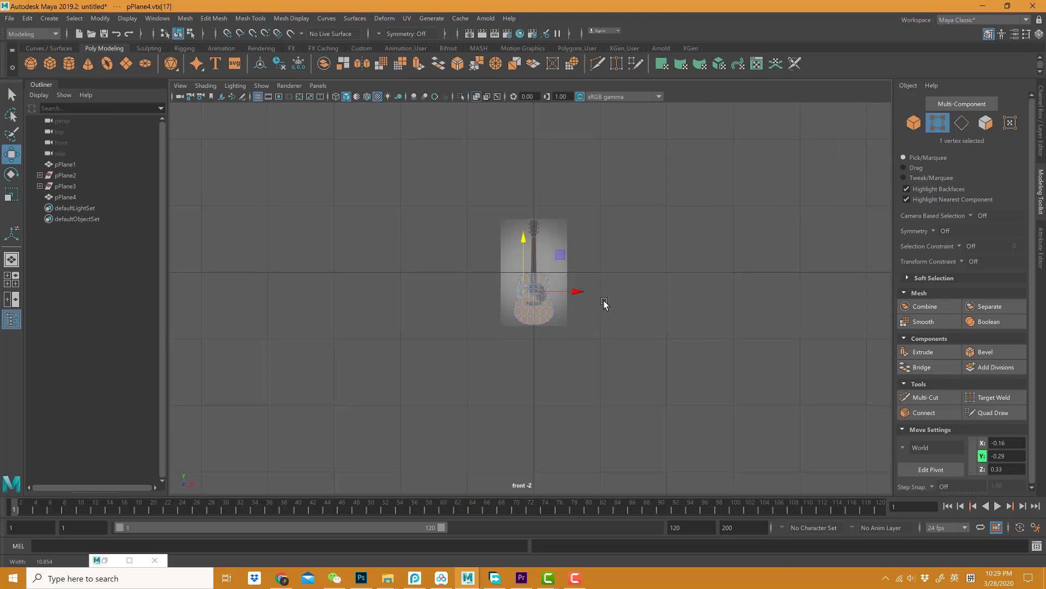
scroll(604, 304, "up", 10)
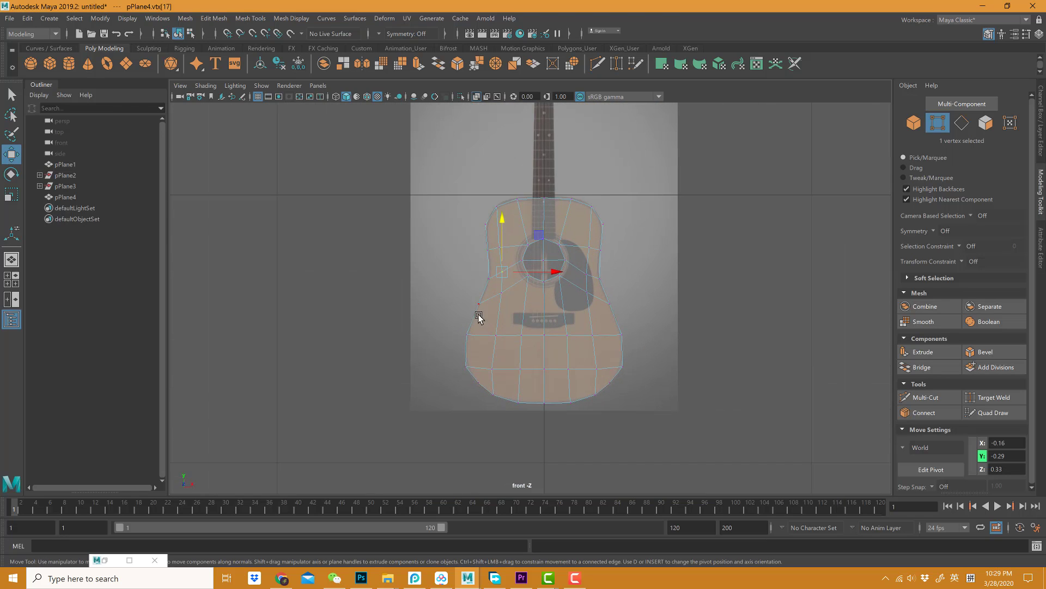
scroll(545, 300, "up", 3)
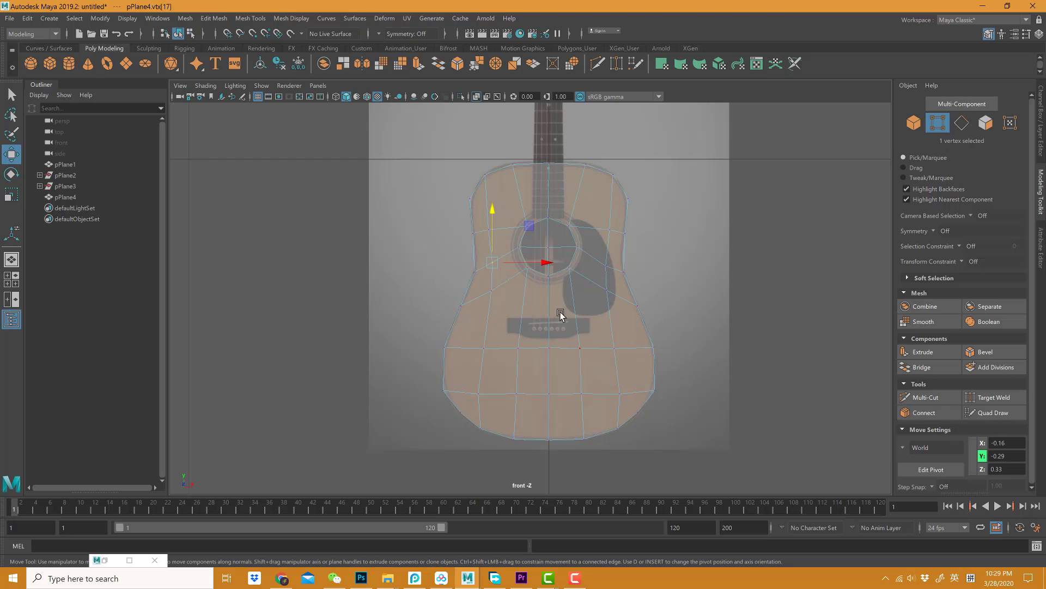
left_click(214, 18)
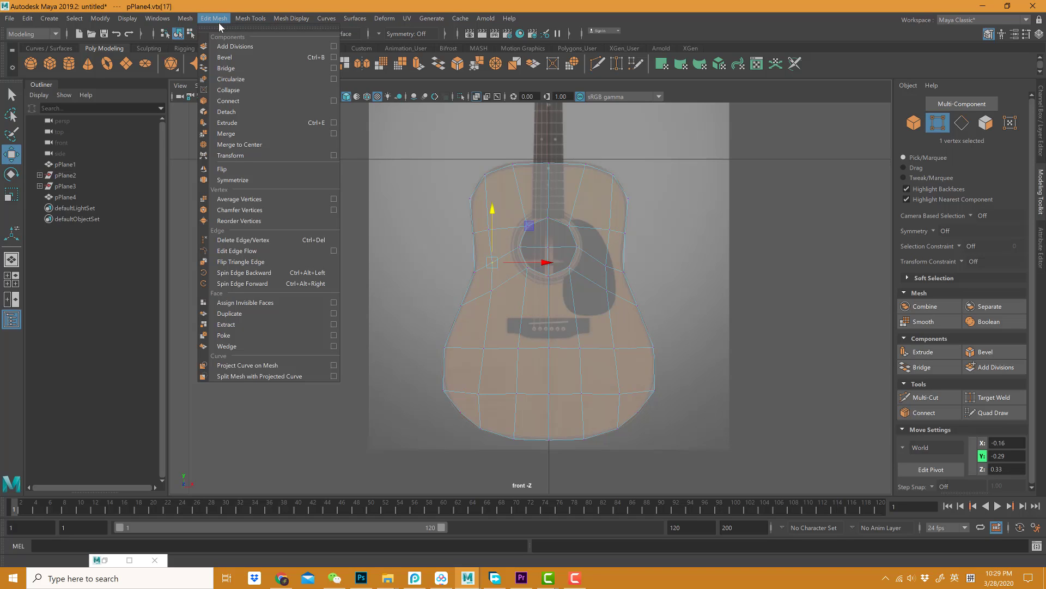
mouse_move(250, 19)
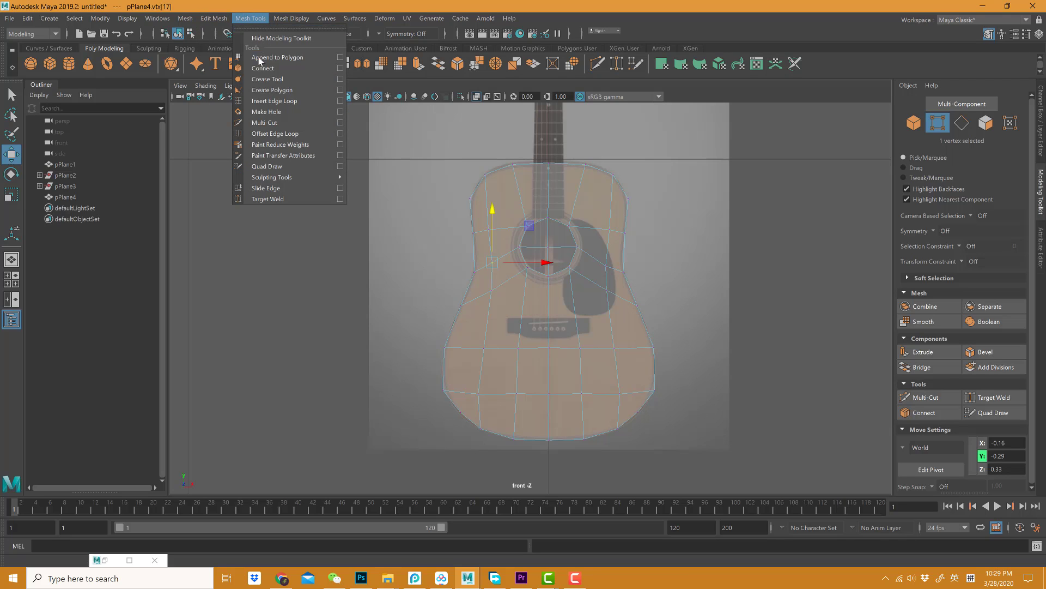
left_click(270, 101)
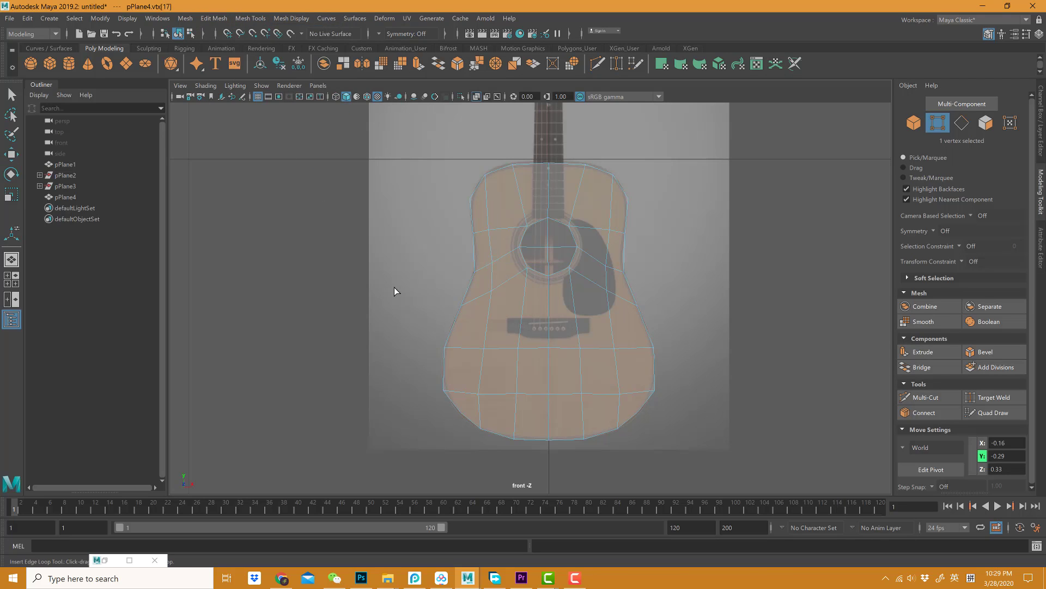
left_click(454, 330)
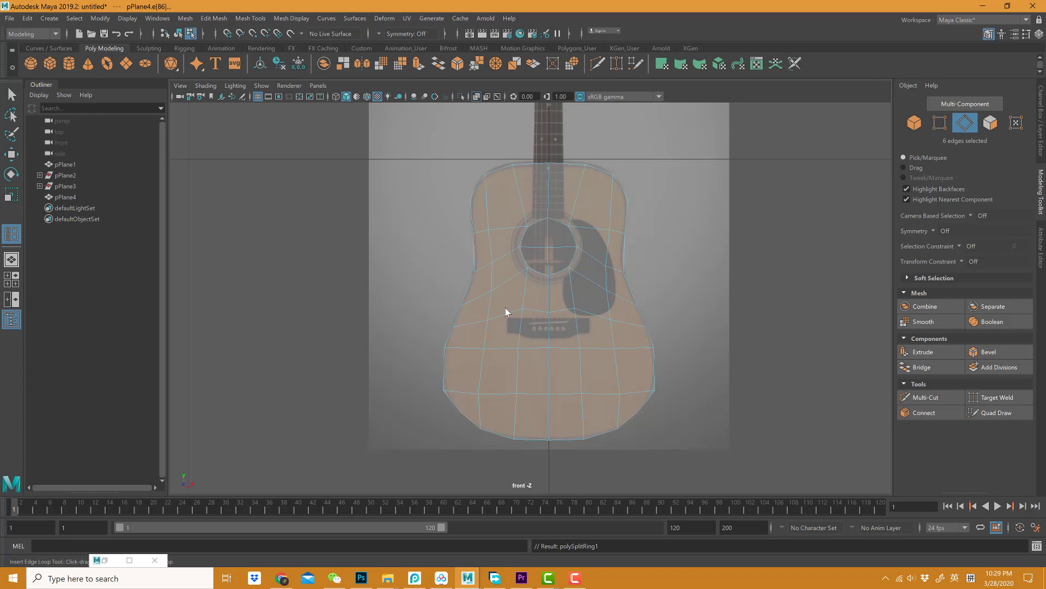
Lower the new loop's two vertices on either side of the centre line to about Y -0.43.
right_click_drag(506, 308, 472, 286)
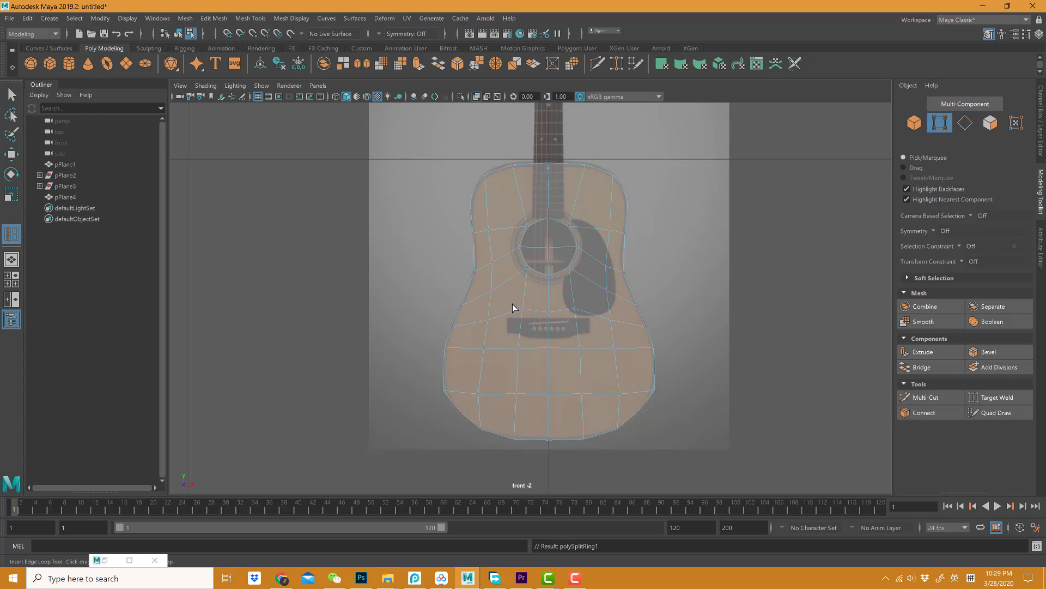
right_click_drag(577, 305, 508, 306)
left_click(579, 306)
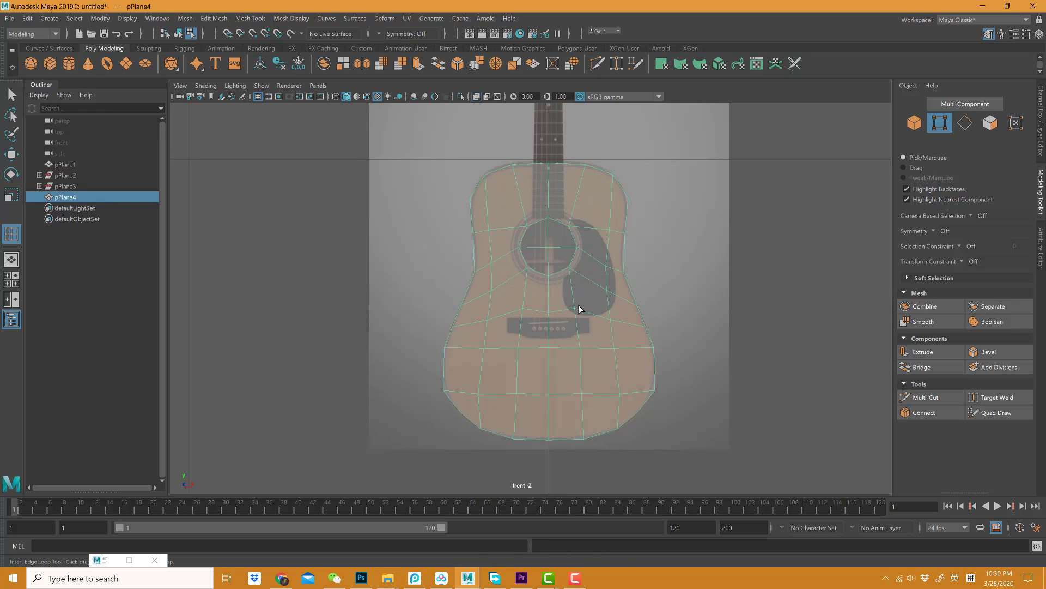
key("w")
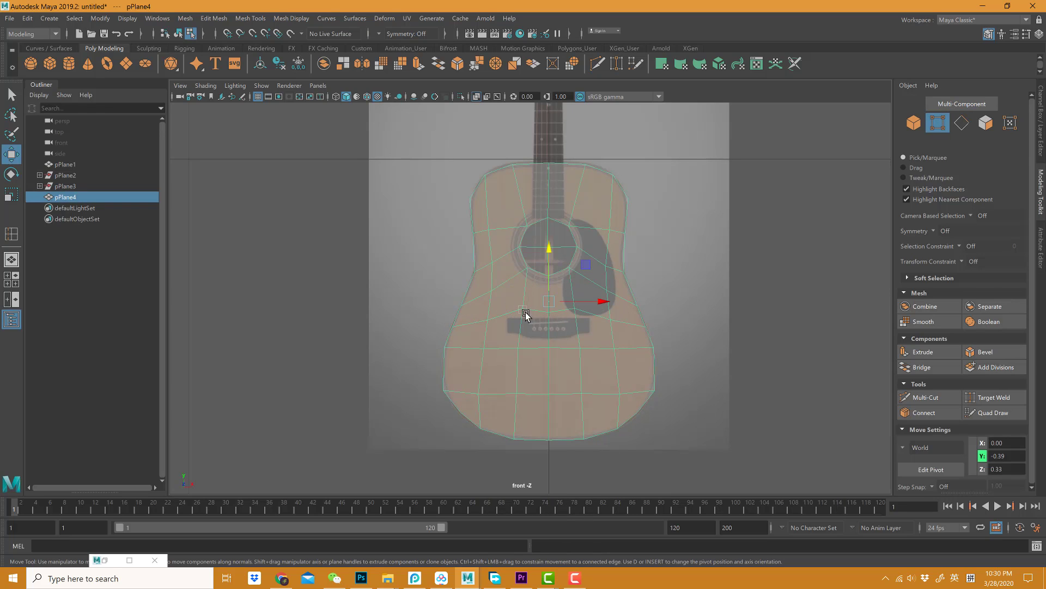
right_click_drag(526, 315, 467, 285)
left_click(522, 308)
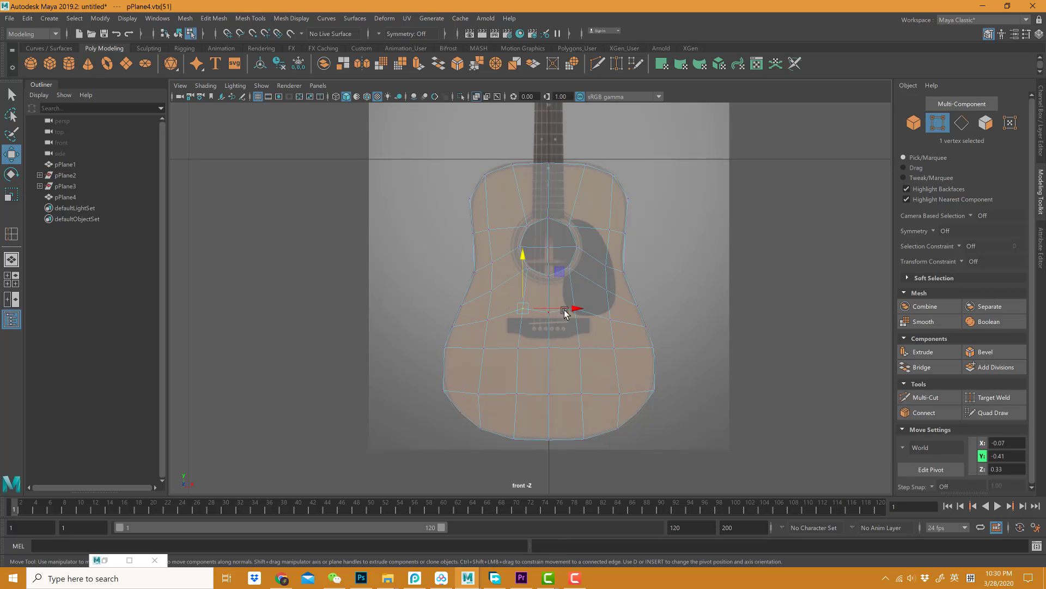
left_click_drag(589, 303, 569, 318, "shift")
left_click_drag(550, 259, 550, 261)
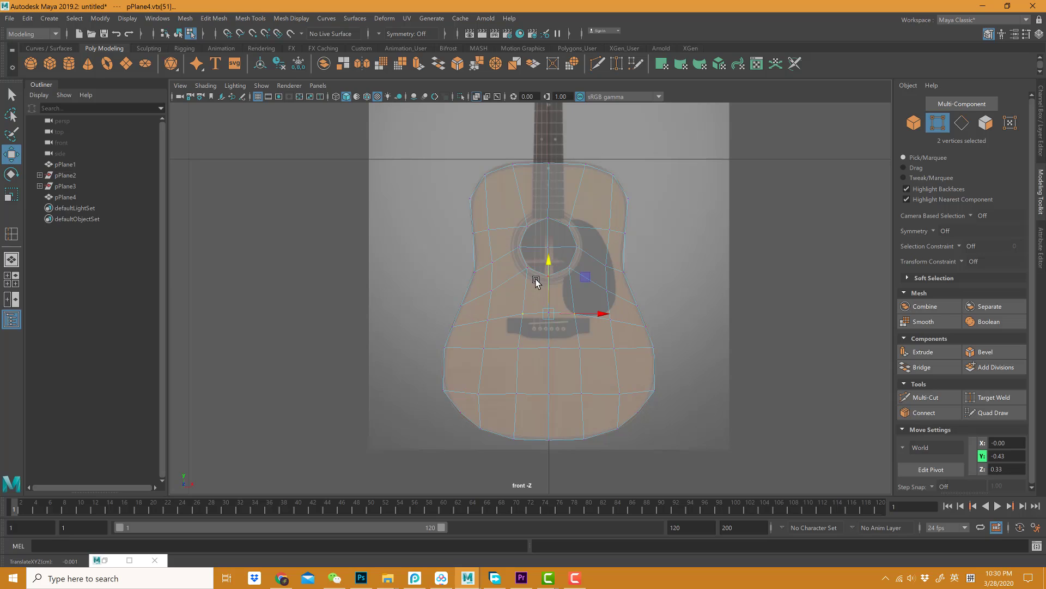
Delete the four circular faces inside the soundhole to open the hole.
right_click_drag(540, 278, 577, 261)
left_click_drag(567, 267, 569, 309, "alt")
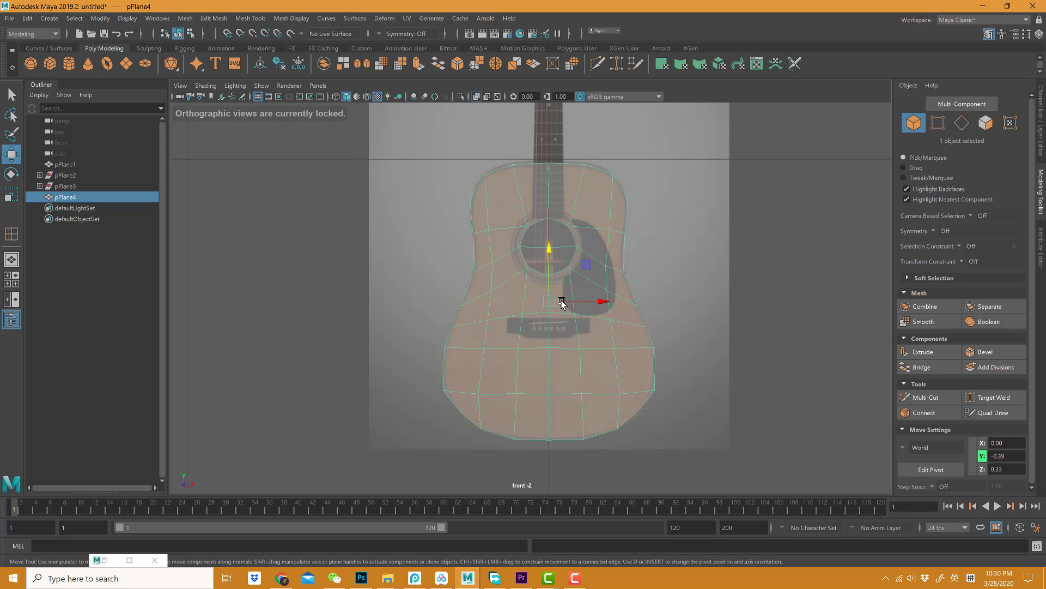
right_click_drag(550, 257, 549, 273)
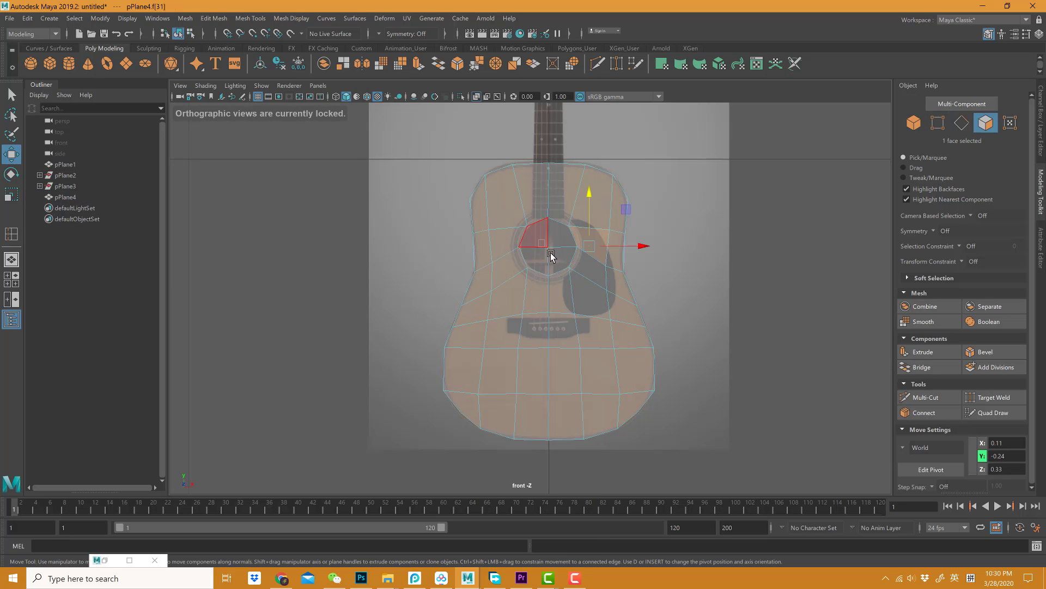
left_click(553, 257)
key("Delete")
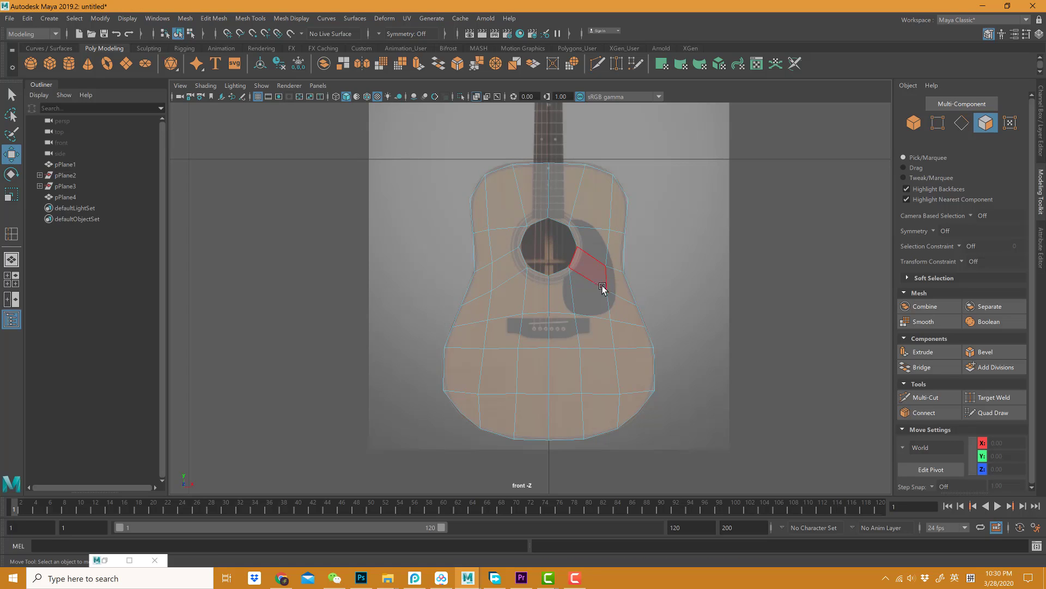
Delete the construction history of the guitar body mesh and center its pivot.
right_click_drag(603, 277, 618, 258)
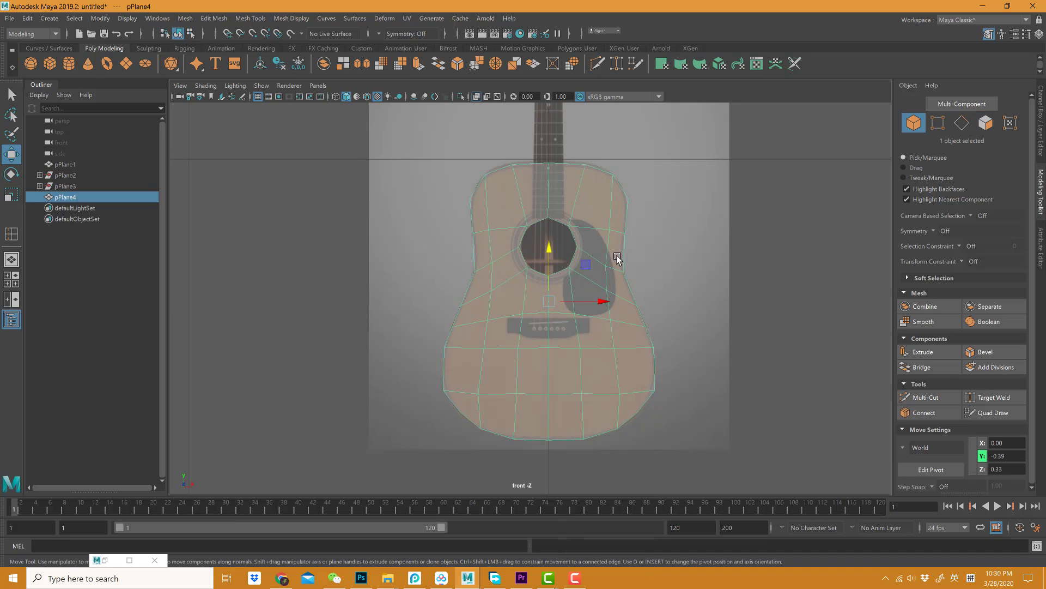
left_click(27, 18)
mouse_move(106, 151)
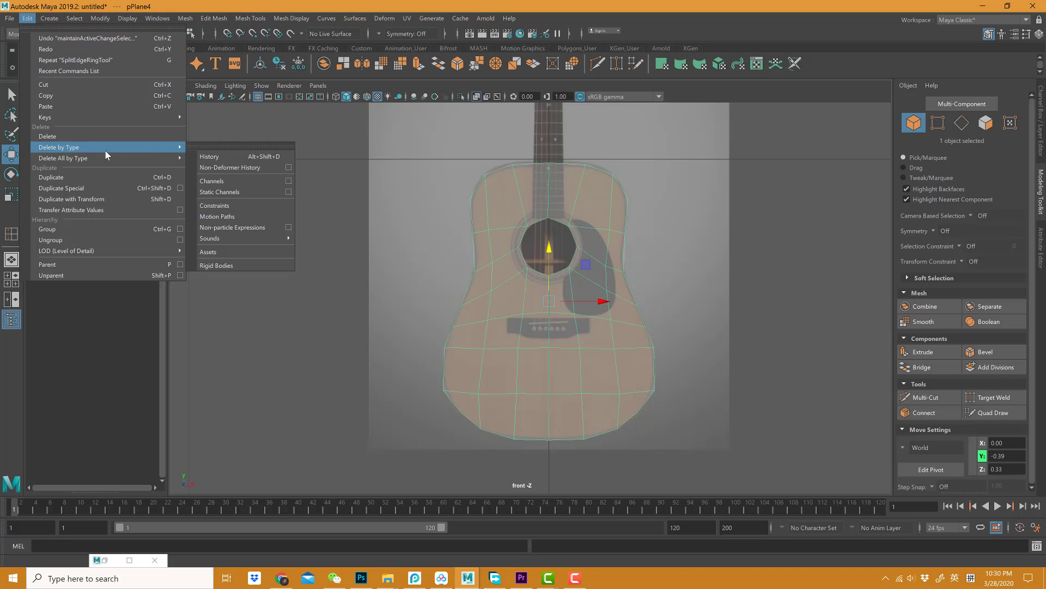
left_click(200, 159)
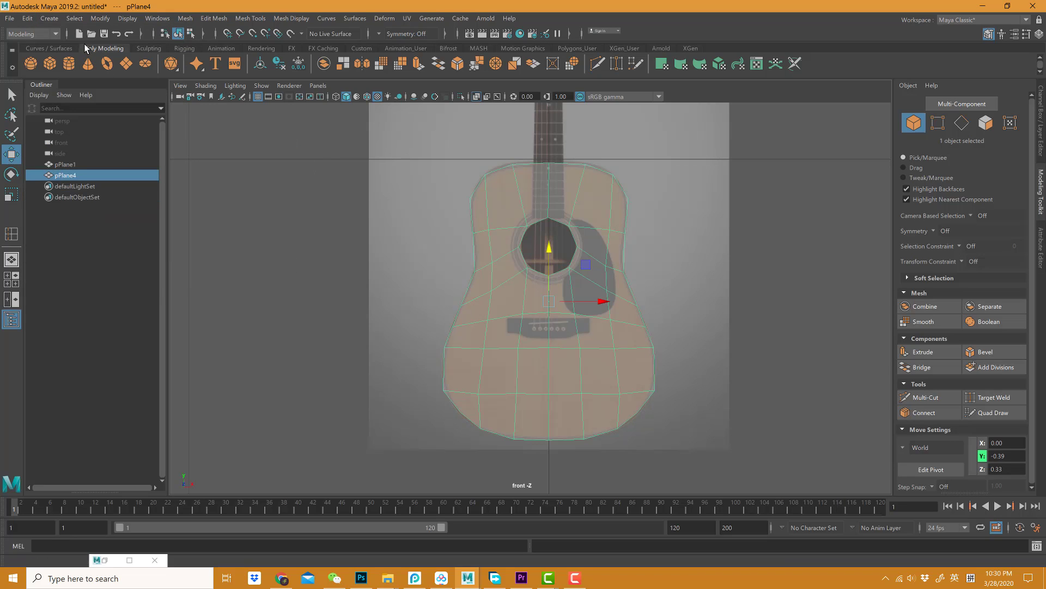
left_click(100, 18)
left_click(117, 97)
In the perspective view, extrude the body's outer border edge loop by -0.16 along Z toward the reference plane to form the side walls.
key("space")
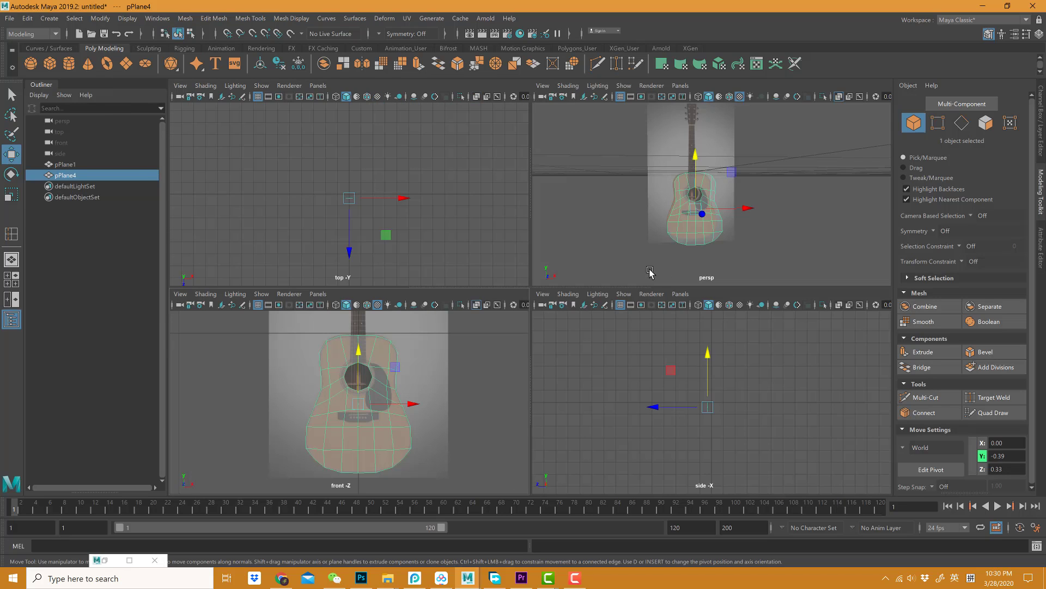
key("space")
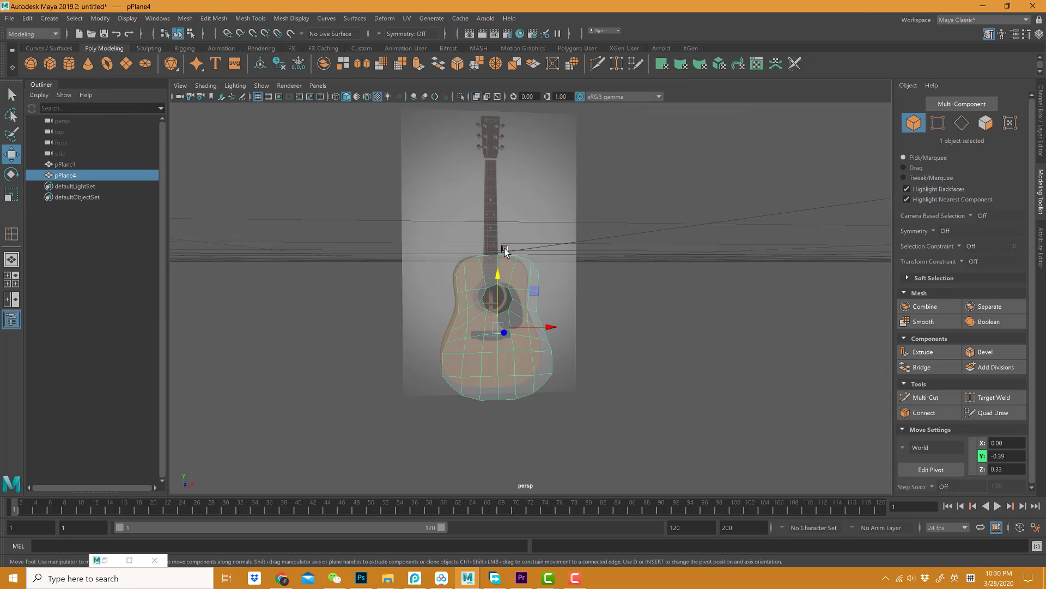
left_click_drag(533, 304, 500, 316, "alt")
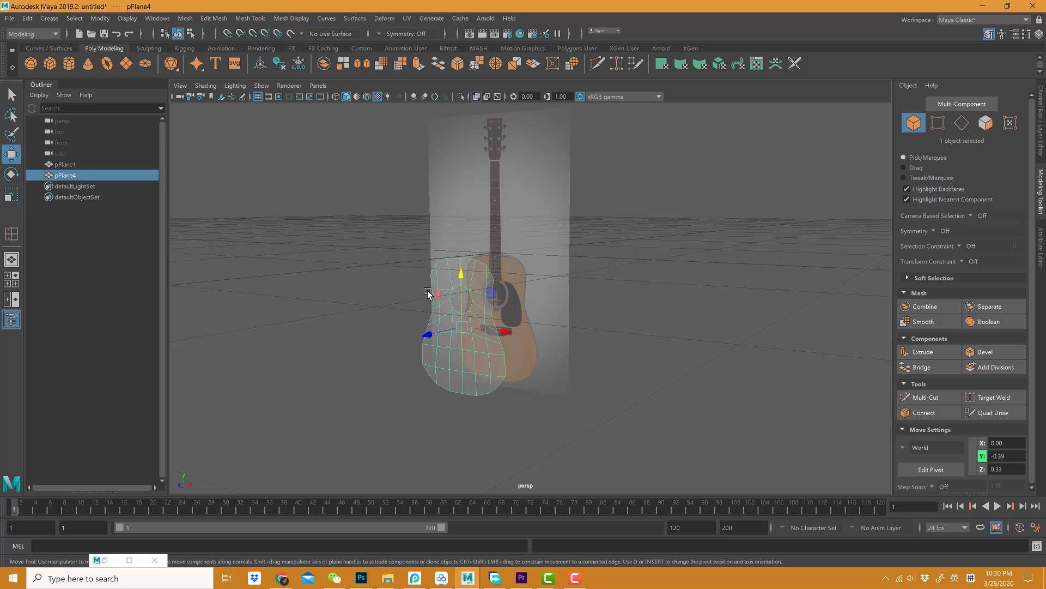
left_click_drag(415, 292, 504, 294, "alt")
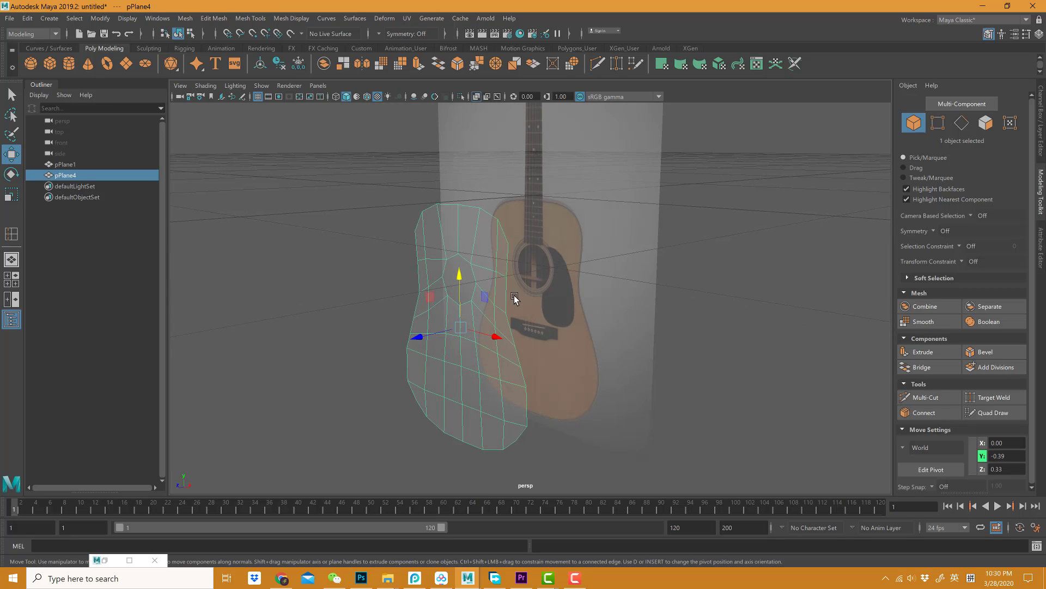
right_click_drag(512, 296, 583, 293, "alt")
right_click_drag(493, 283, 492, 245)
double_click(492, 231)
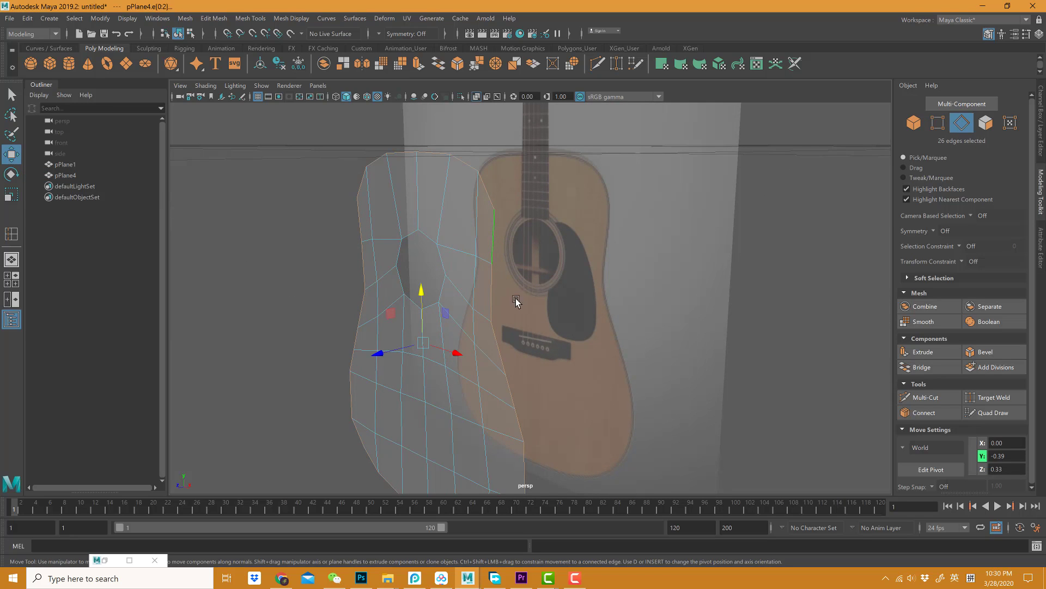
left_click_drag(517, 302, 528, 327, "alt")
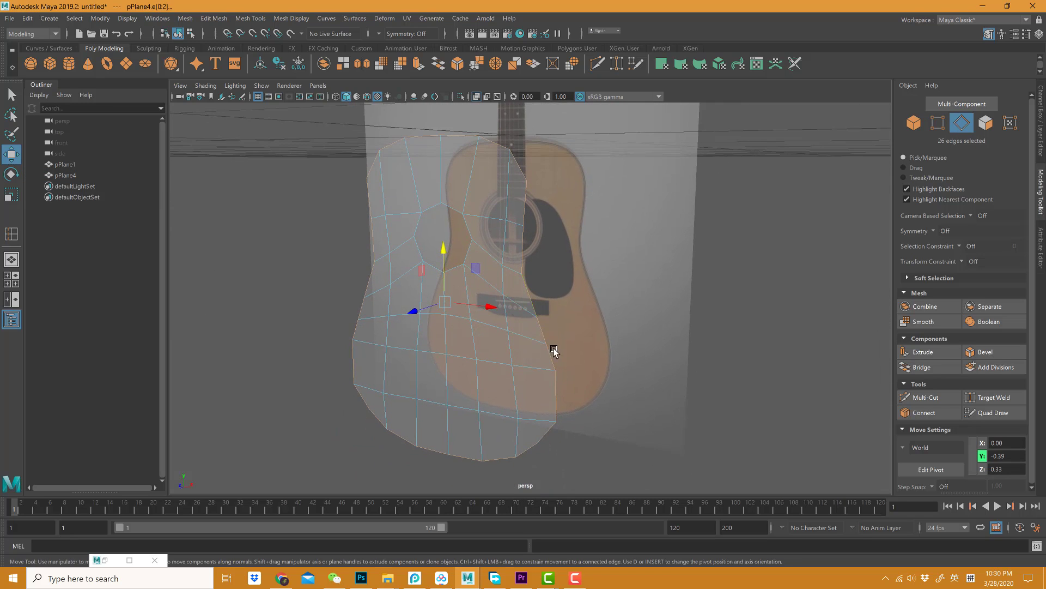
left_click_drag(367, 281, 431, 303, "alt")
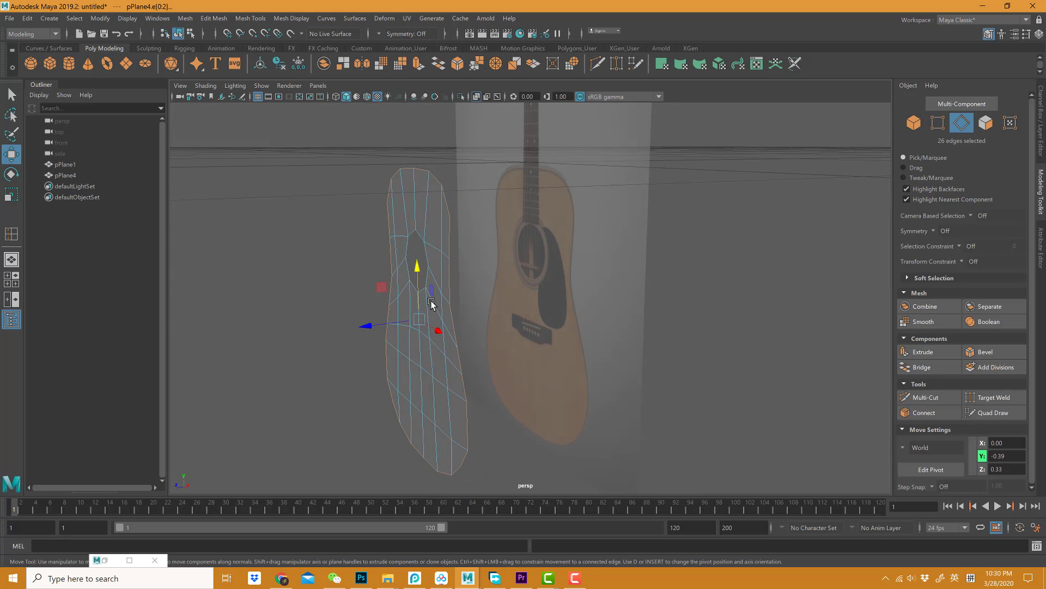
key("ctrl+e")
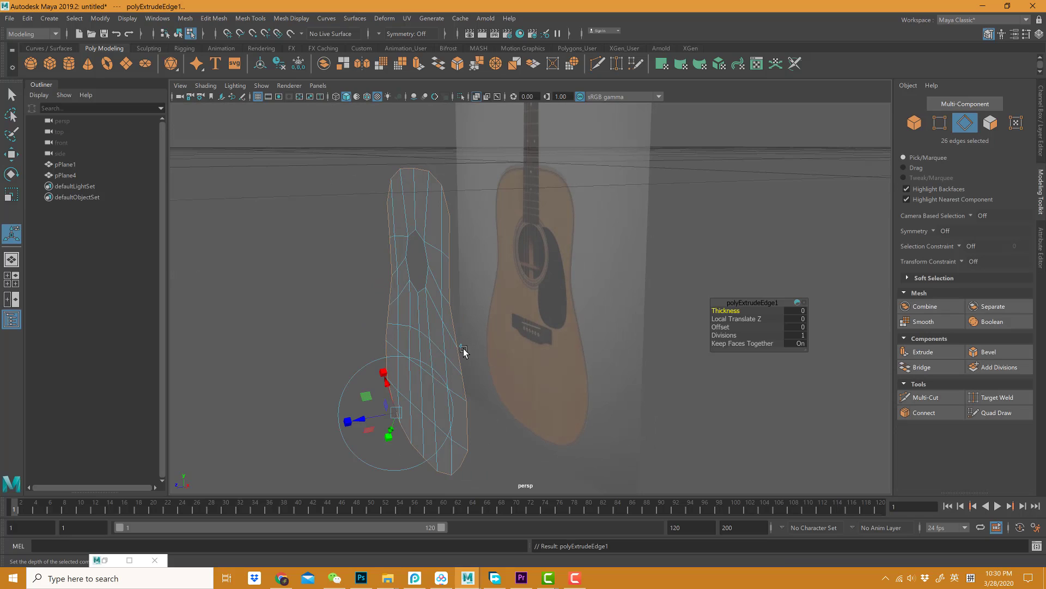
left_click_drag(390, 327, 488, 321)
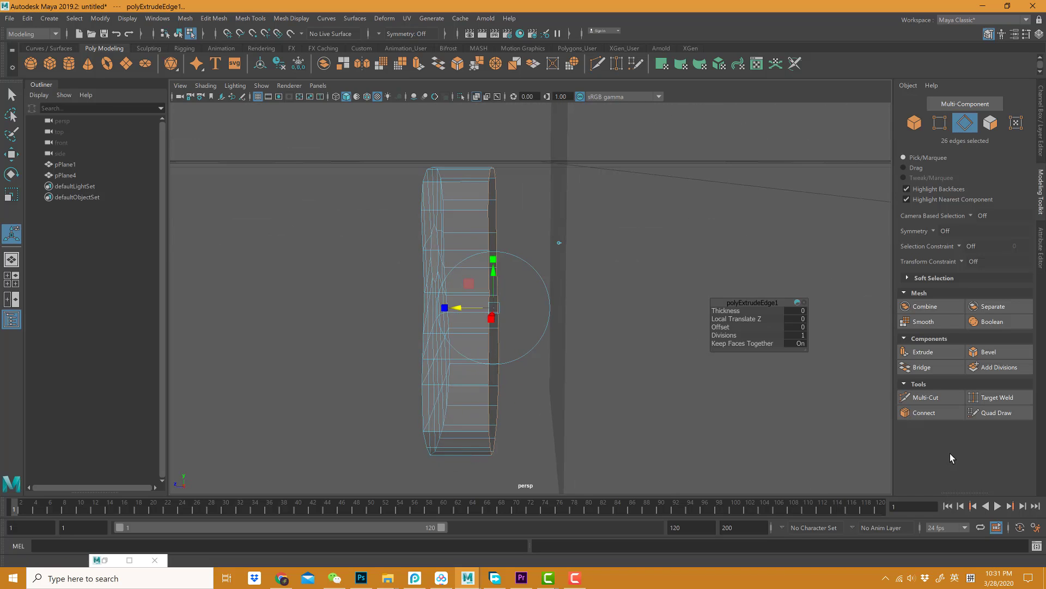
Hide the ref1 display layer and turn off X-Ray shading.
left_click(1042, 146)
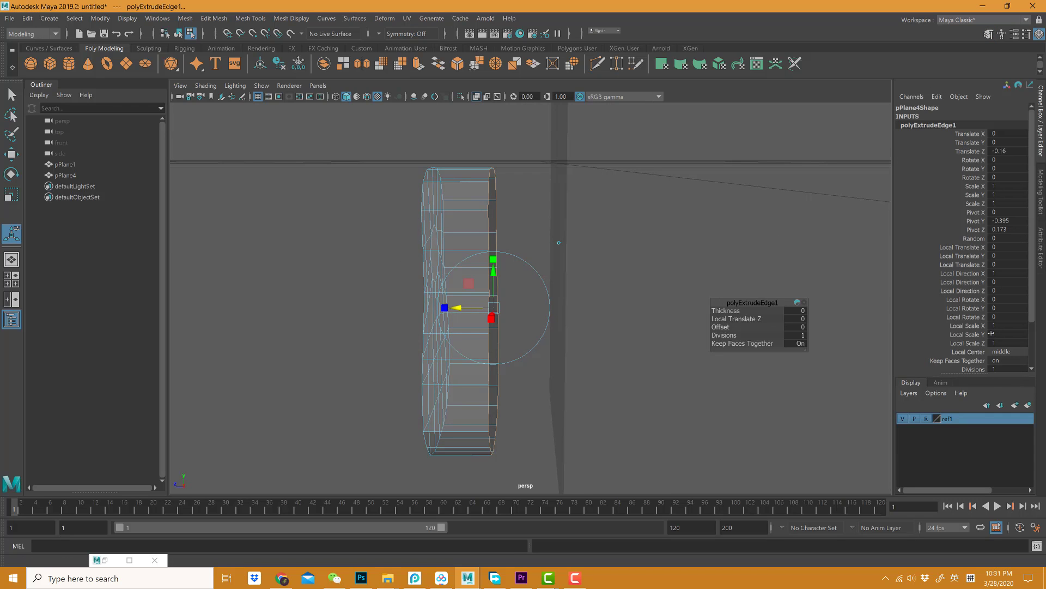
left_click(903, 419)
mouse_move(495, 229)
left_mouse_down("alt")
mouse_move(450, 229)
mouse_move(513, 233)
mouse_move(513, 204)
left_mouse_up("alt")
left_click(205, 85)
left_click(227, 195)
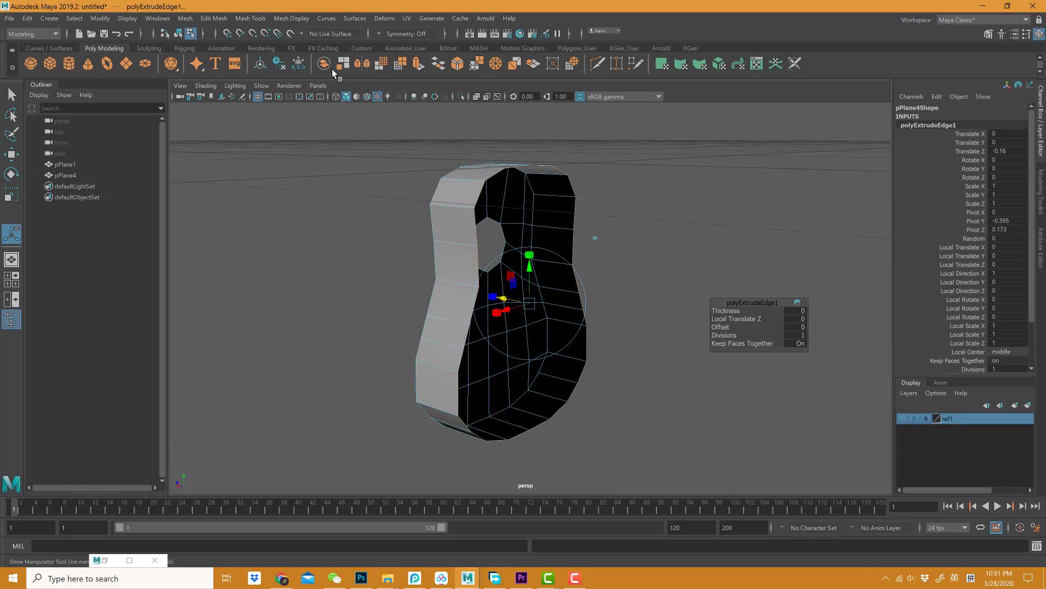
Close the open back of the guitar body with Fill Hole and orbit round to the filled side.
left_click(185, 18)
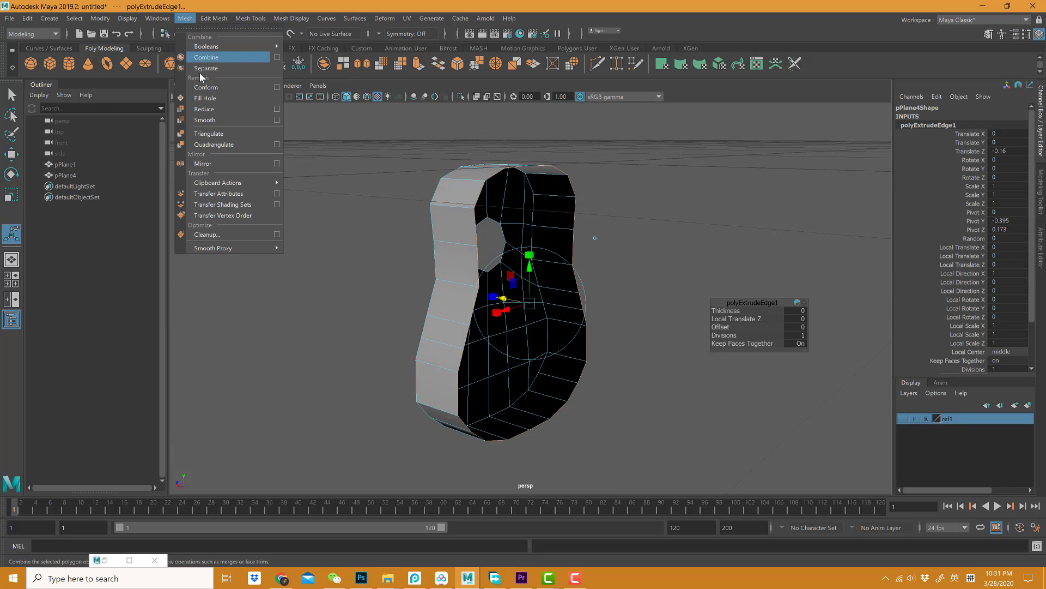
left_click(202, 98)
left_click_drag(460, 187, 460, 227, "alt")
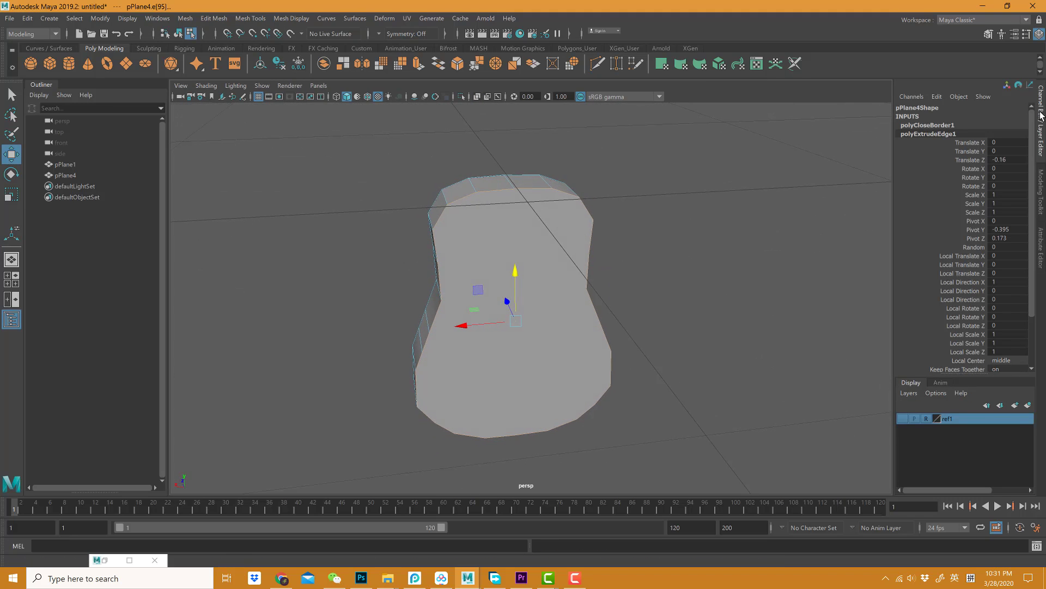
Use Multi-Cut to cut a horizontal edge across the filled back face near its upper end.
left_click(1042, 113)
left_click(1042, 133)
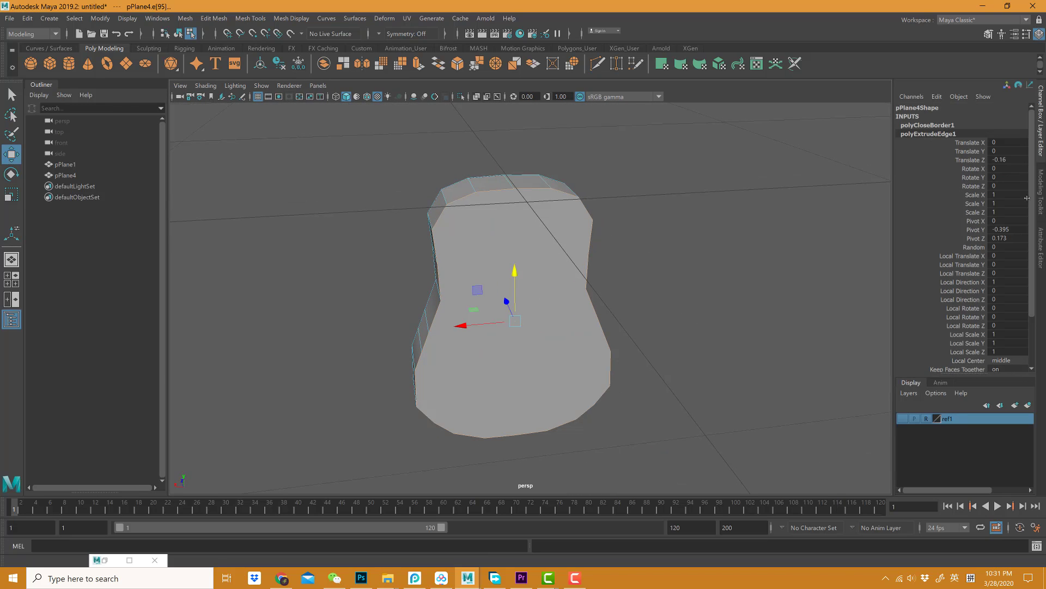
left_click(1042, 238)
left_click(987, 35)
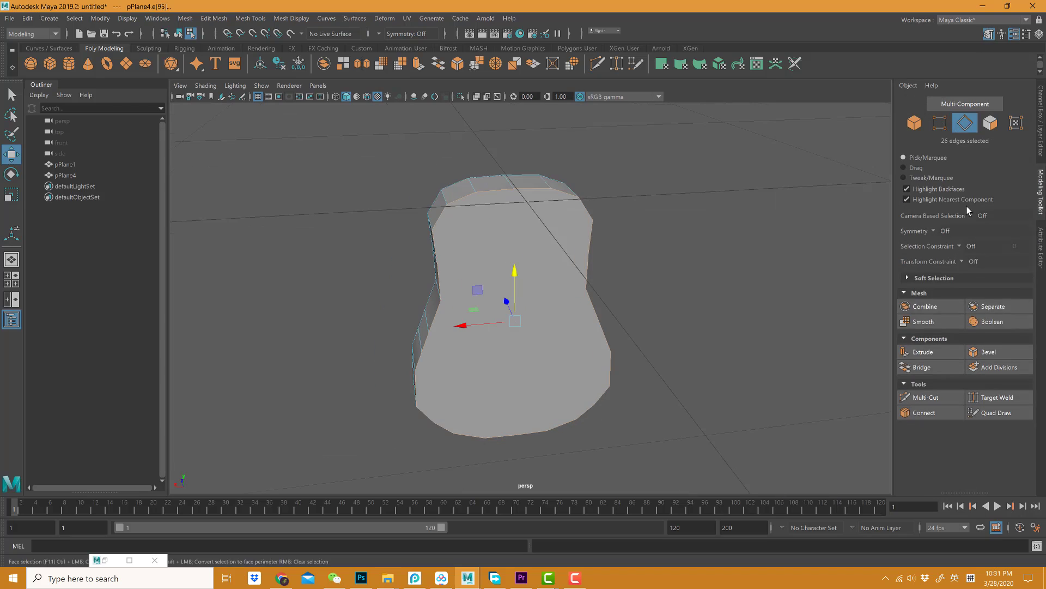
left_click(923, 397)
left_click_drag(572, 221, 523, 220, "alt")
left_click(590, 201)
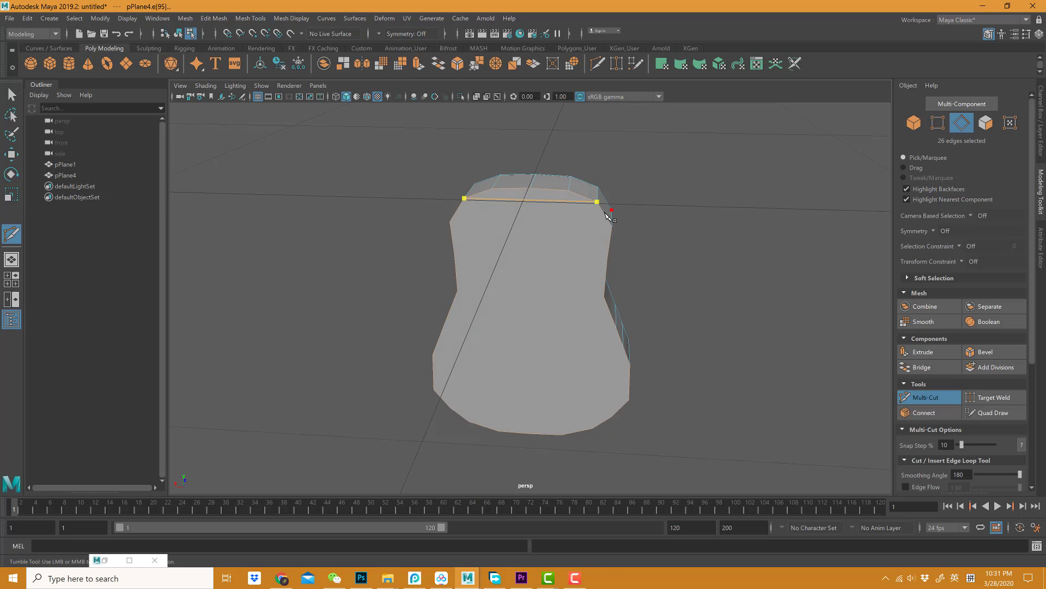
key("Return")
Cut three more horizontal edges across the back, joining opposite rim vertices from the upper bout down to the waist.
left_click(450, 221)
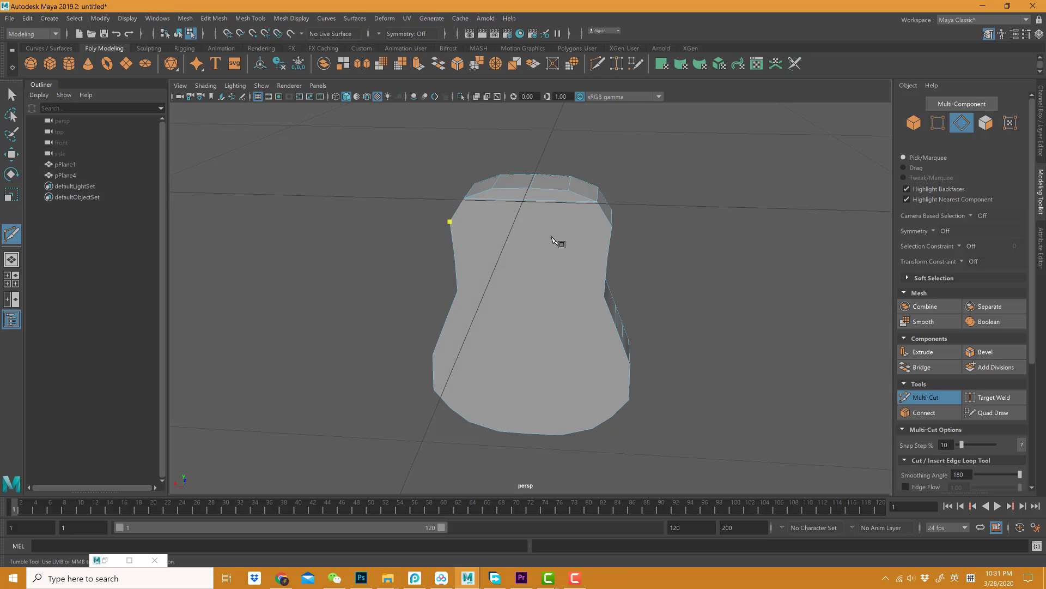
left_click(611, 226)
key("Return")
left_click(451, 222)
key("Return")
left_click(609, 261)
key("Return")
left_click(457, 290)
left_click(604, 296)
key("Return")
Cut three horizontal edges between opposite rim vertices from below the waist to the start of the widest section.
left_click(446, 320)
left_click(617, 328)
key("Return")
left_click(439, 338)
key("Return")
left_click(627, 363)
key("Return")
Cut three horizontal edges across the lower bout of the back, joining the remaining opposite rim vertices.
left_click(628, 399)
key("Return")
left_click(450, 408)
left_click(612, 417)
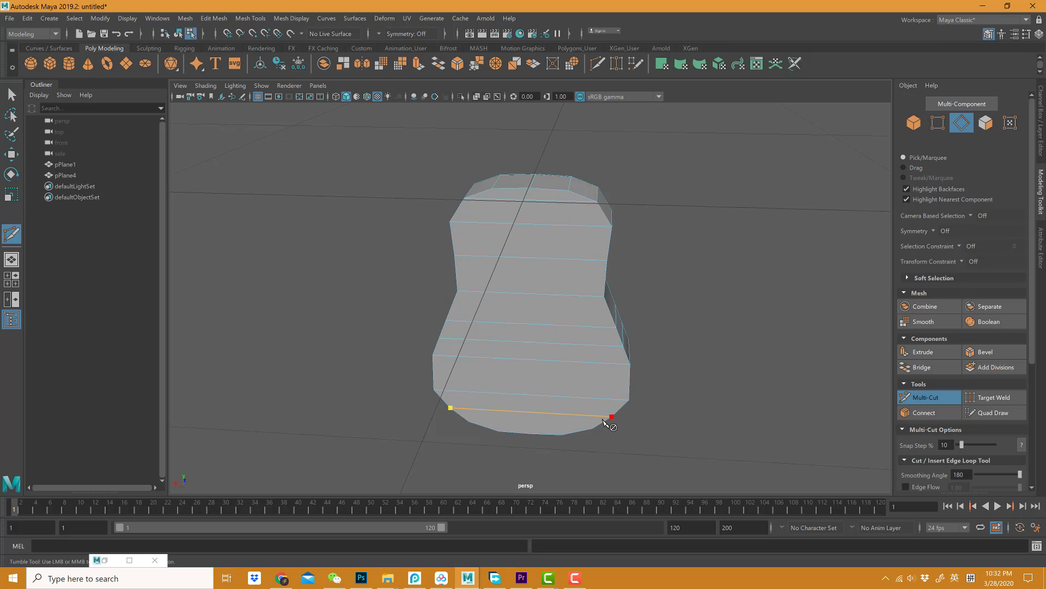
left_click(469, 422)
left_click(593, 429)
Examine the horizontal cuts and the lower rim of the back from several angles.
middle_click_drag(526, 349, 536, 257, "alt")
right_click_drag(489, 333, 713, 349, "alt")
left_click_drag(714, 352, 502, 303, "alt")
mouse_move(502, 300)
middle_mouse_down("alt")
mouse_move(506, 331)
mouse_move(519, 296)
middle_mouse_up("alt")
middle_click_drag(529, 237, 501, 379, "alt")
left_click_drag(502, 381, 532, 353, "alt")
right_click_drag(531, 350, 647, 376, "alt")
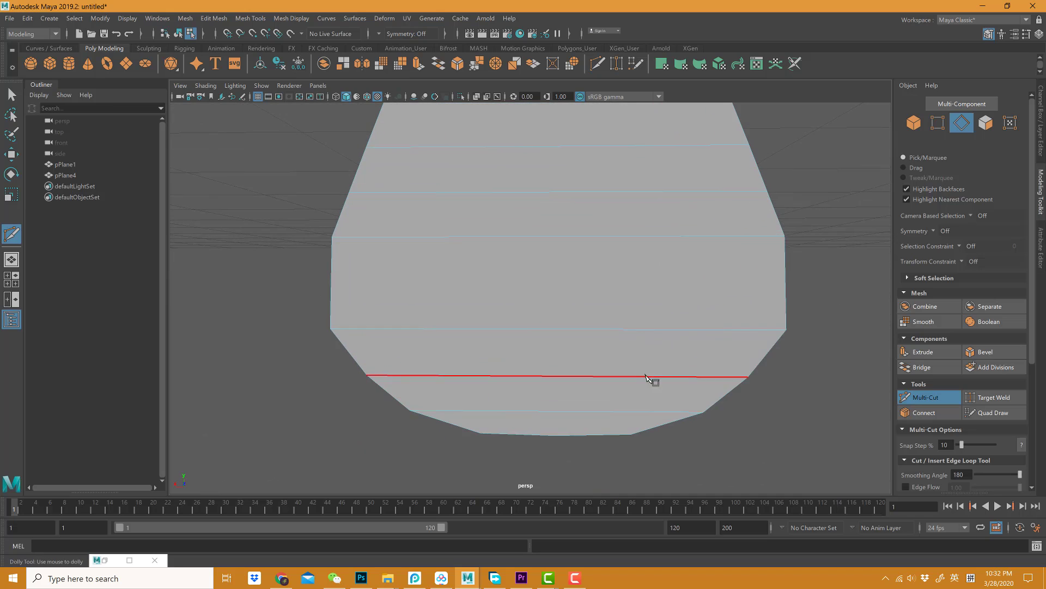
left_click_drag(647, 376, 626, 363, "alt")
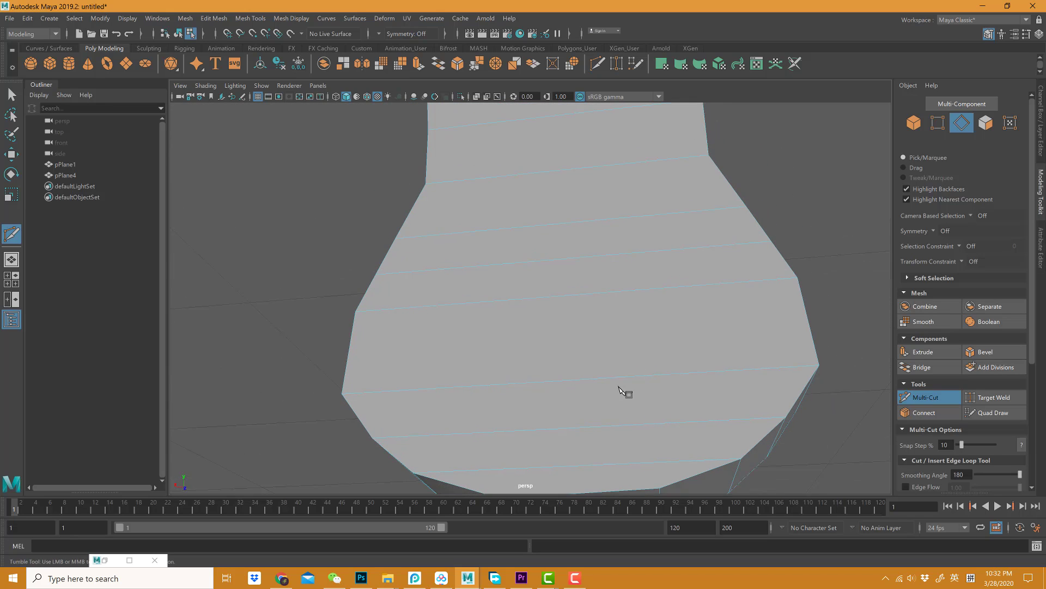
middle_click_drag(623, 398, 626, 325, "alt")
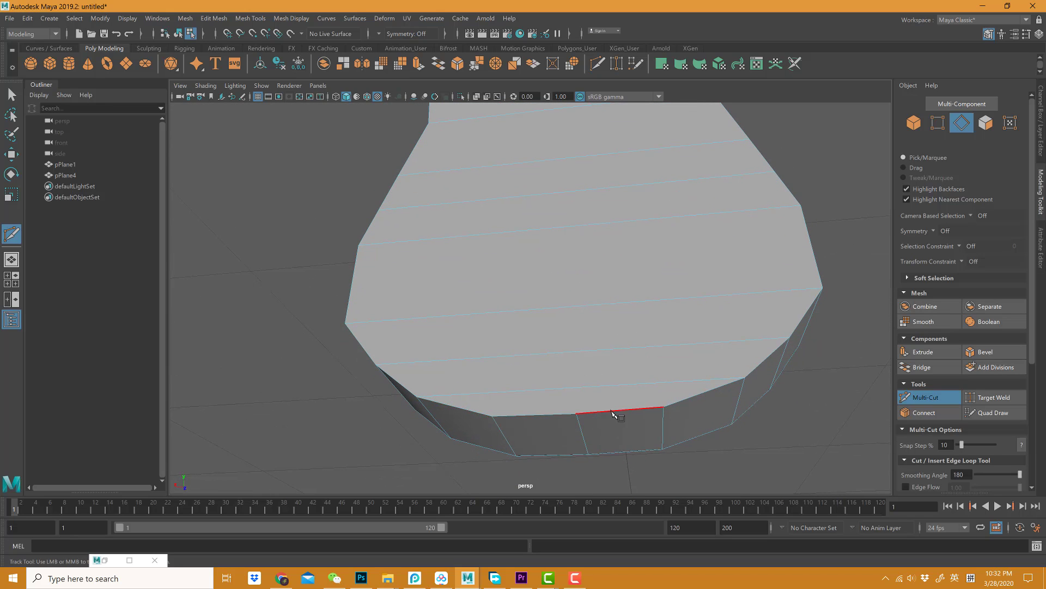
left_click_drag(681, 400, 685, 404, "alt")
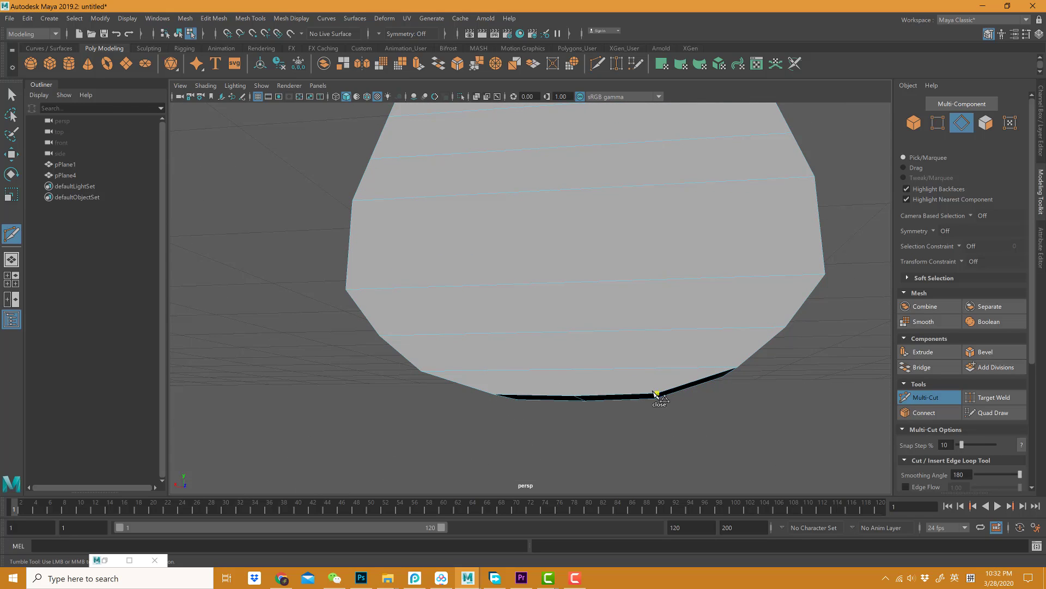
left_click(494, 394)
right_click_drag(499, 397, 619, 393, "alt")
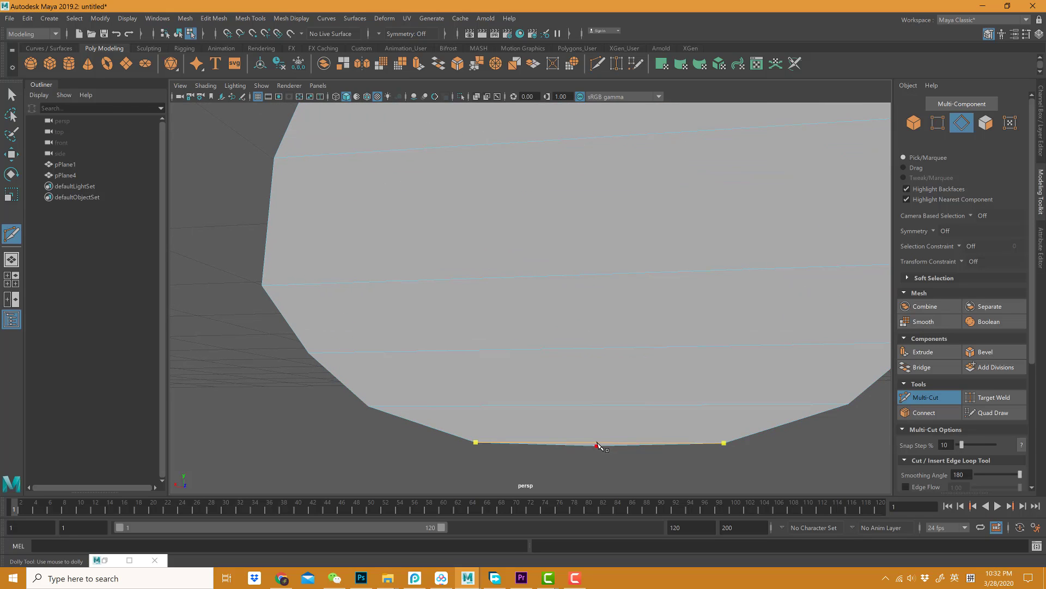
right_click_drag(643, 430, 573, 431, "alt")
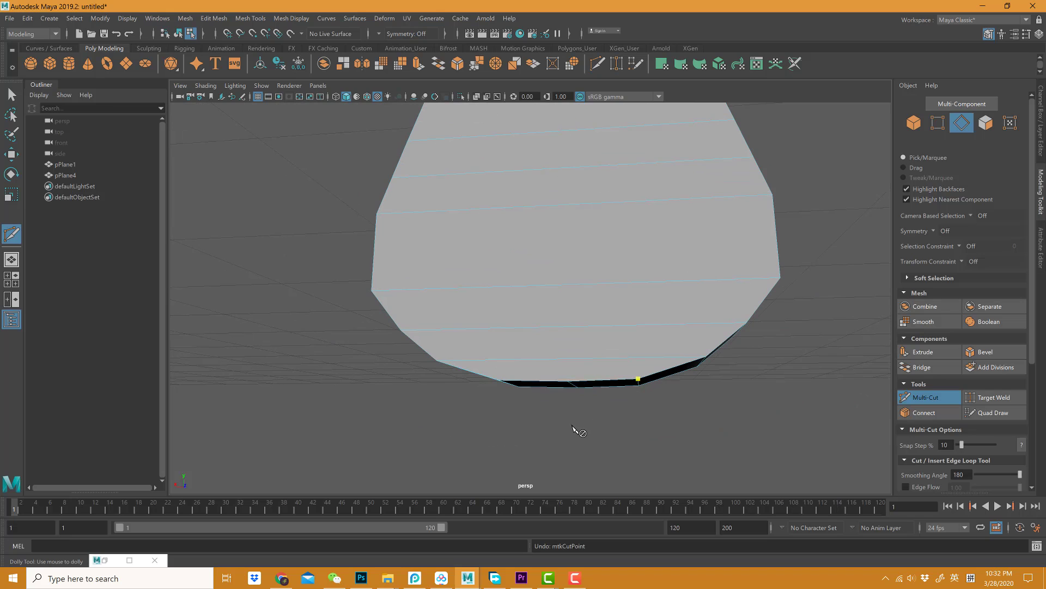
key("ctrl+z")
Cut a vertical edge line down one side of the back between the upper and lower rim vertices next to the centre.
left_click_drag(562, 306, 575, 257, "alt")
middle_click_drag(576, 257, 581, 306, "alt")
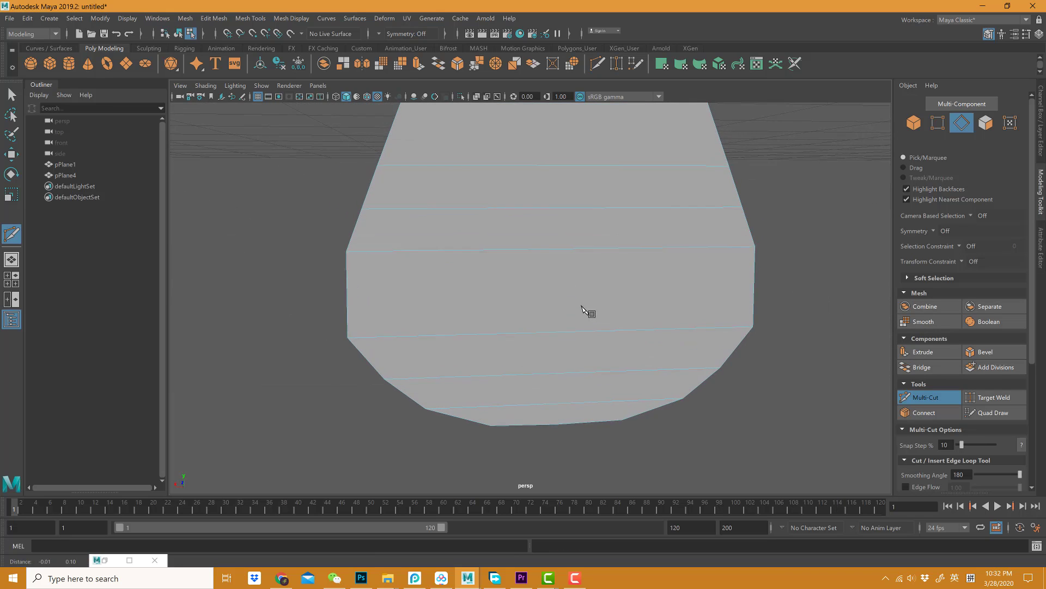
right_click_drag(587, 311, 535, 303, "alt")
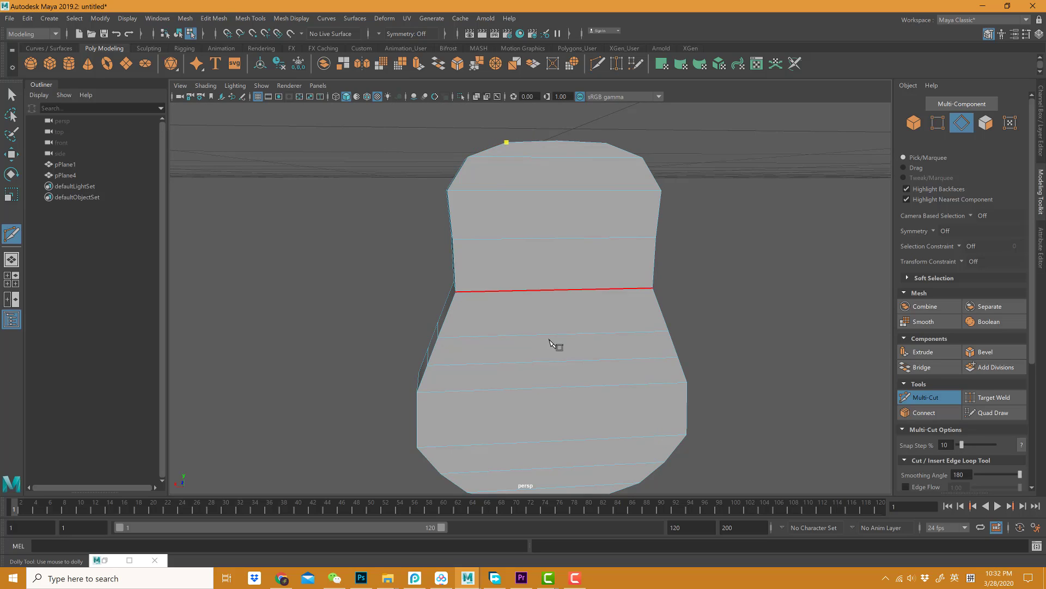
middle_click_drag(553, 345, 553, 250, "alt")
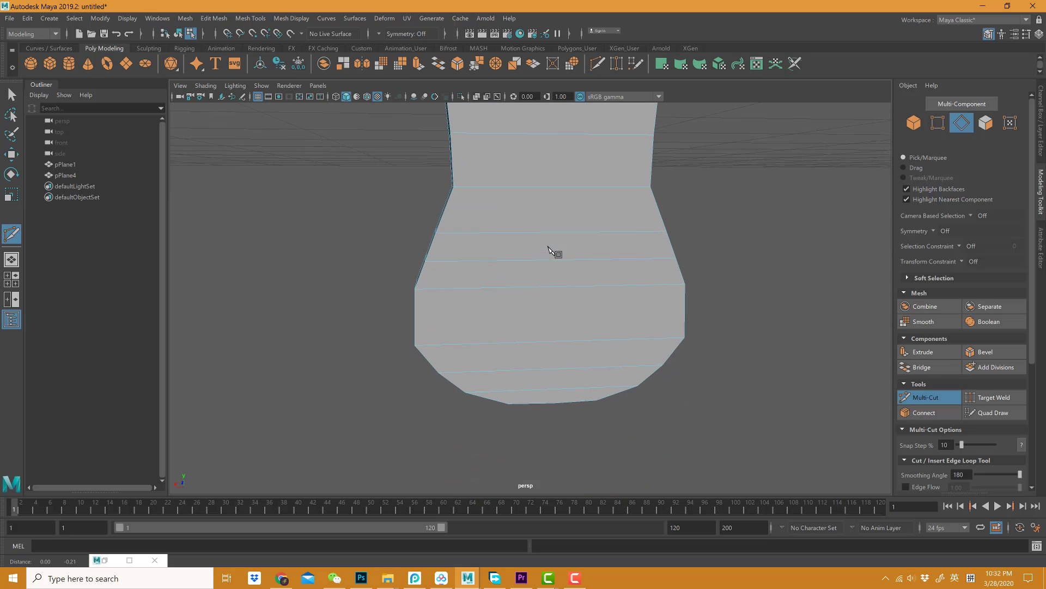
left_click(509, 404)
middle_click_drag(559, 319, 520, 355, "alt")
right_click(520, 356)
Cut a matching vertical edge line down the other side of the back's centre, from upper to lower rim vertex.
middle_click_drag(554, 245, 551, 202, "alt")
left_click(541, 130)
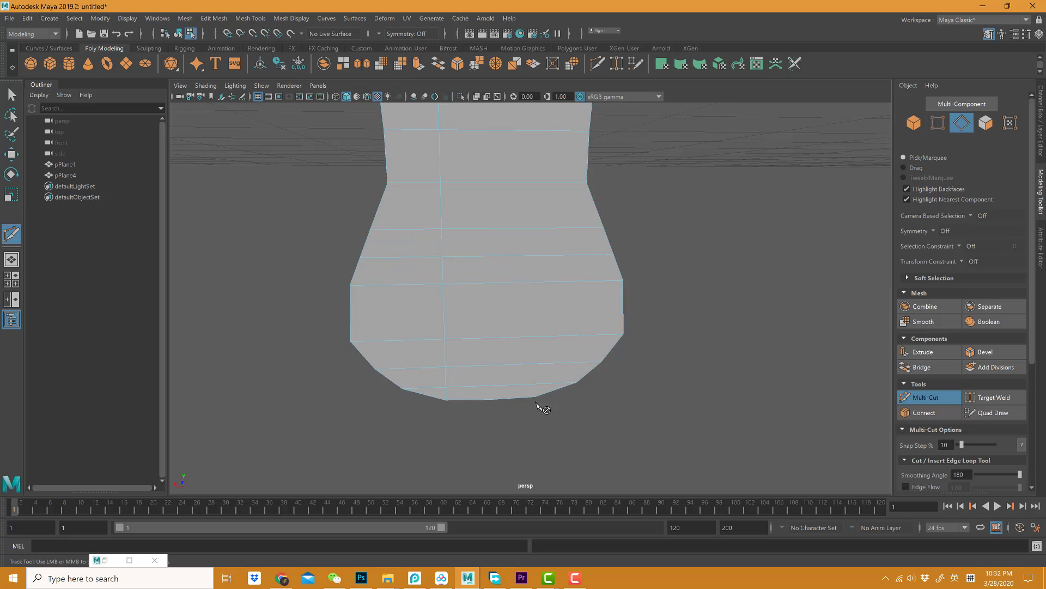
left_click(535, 397)
middle_click_drag(540, 243, 528, 329, "alt")
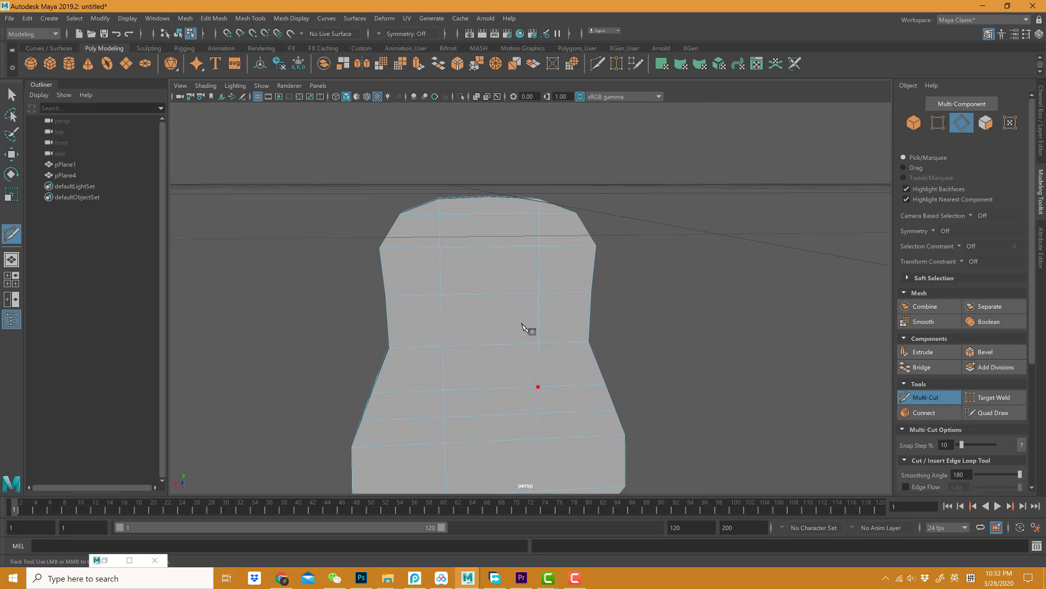
Cut the central vertical edge line down the whole back and return the guitar body to object mode.
left_click(489, 199)
left_click_drag(506, 258, 512, 256, "alt")
middle_click_drag(516, 243, 535, 112, "alt")
left_click_drag(452, 372, 460, 338, "alt")
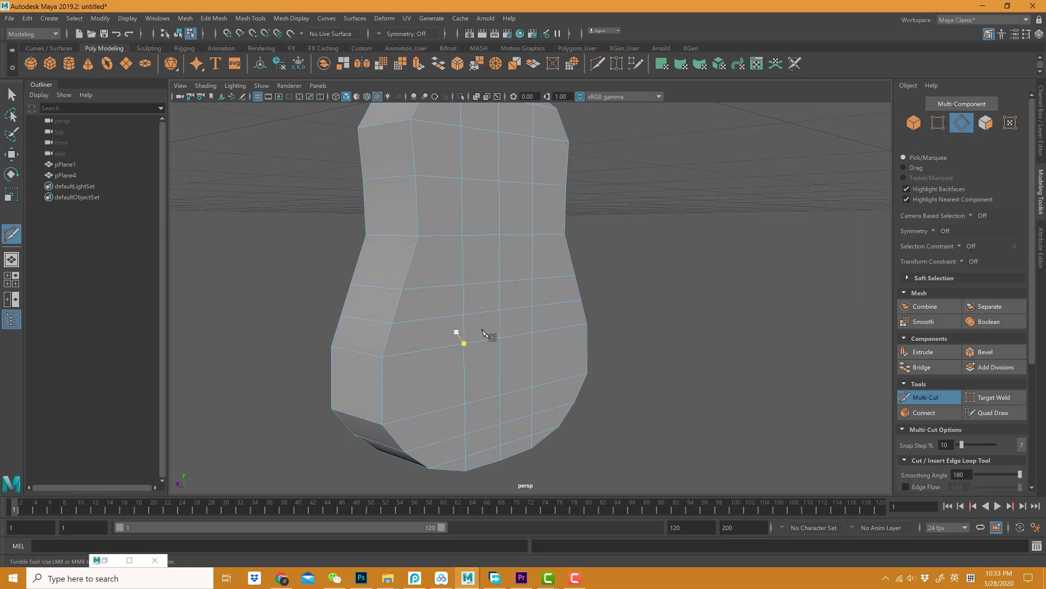
right_click_drag(482, 285, 526, 270)
left_click_drag(473, 303, 539, 306, "alt")
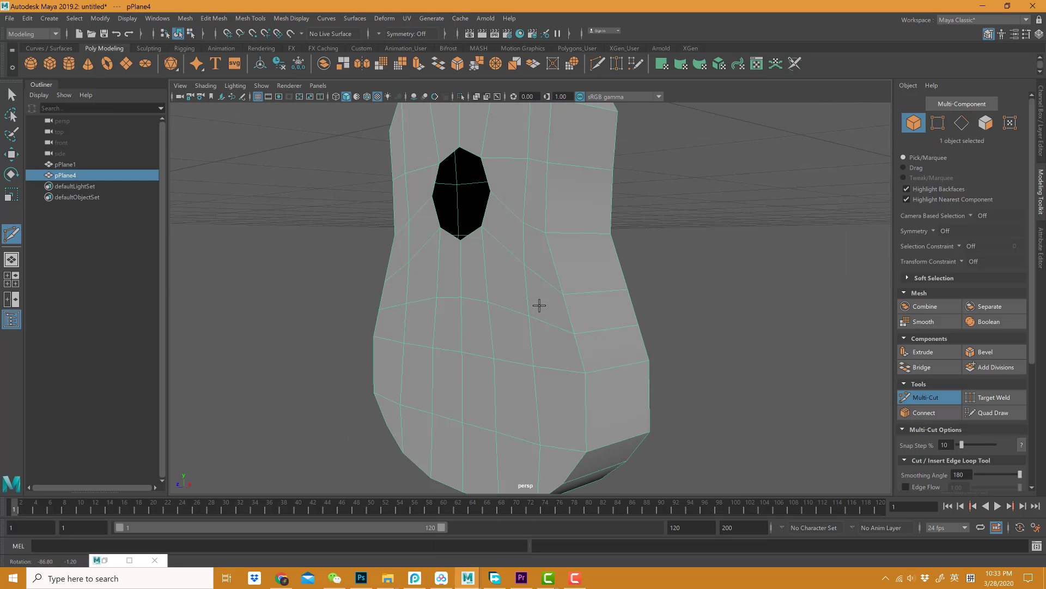
Examine the guitar body's front, sides and the new back edges through the soundhole from several angles.
right_click_drag(539, 306, 498, 296, "alt")
middle_click_drag(504, 306, 508, 324, "alt")
left_click_drag(508, 323, 237, 180, "alt")
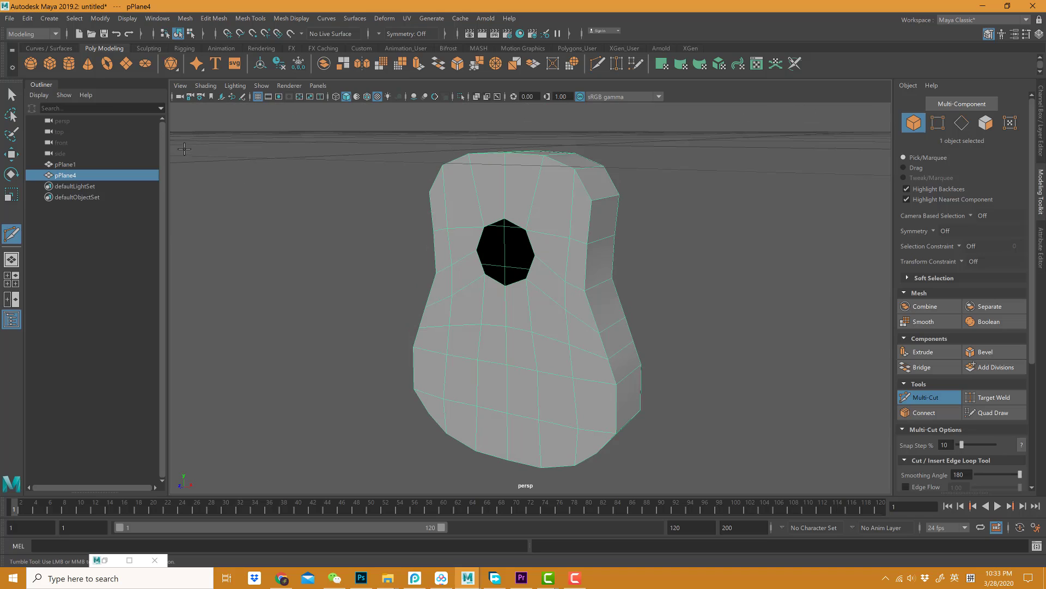
key("q")
left_click_drag(528, 243, 455, 202, "alt")
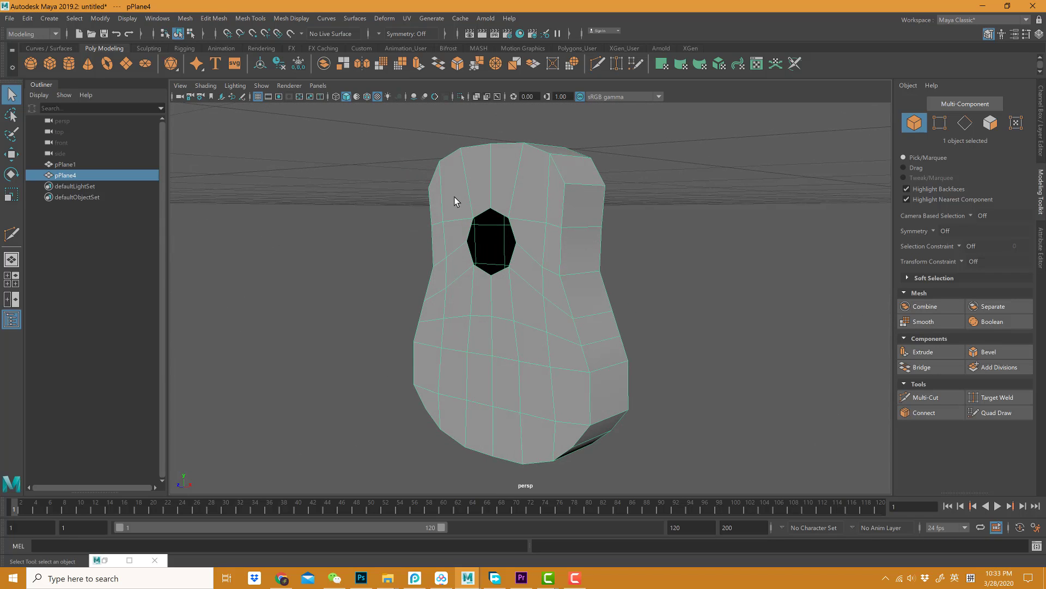
right_click_drag(455, 202, 495, 212, "alt")
middle_click_drag(495, 212, 507, 261, "alt")
left_click_drag(507, 262, 545, 254, "alt")
middle_click_drag(545, 254, 548, 258, "alt")
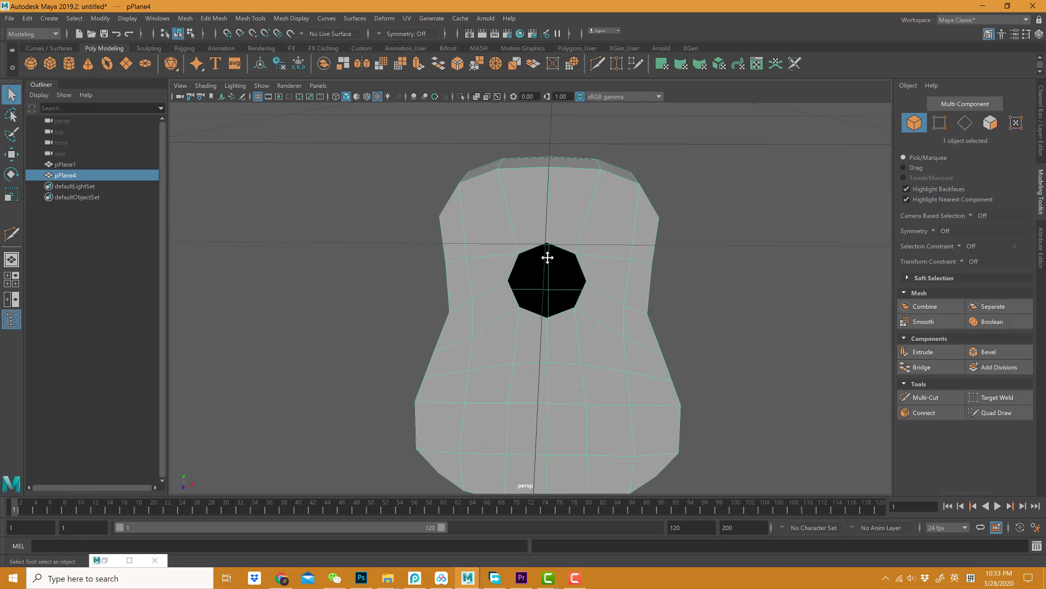
left_click_drag(548, 257, 522, 276, "alt")
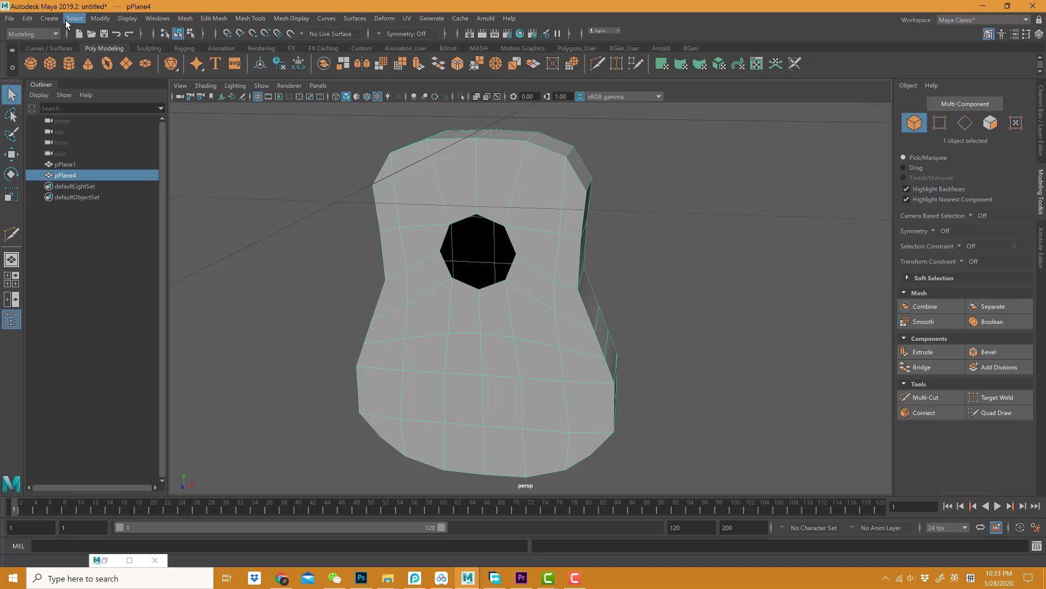
Delete the construction history of the closed guitar body pPlane4 and center its pivot.
left_click(27, 18)
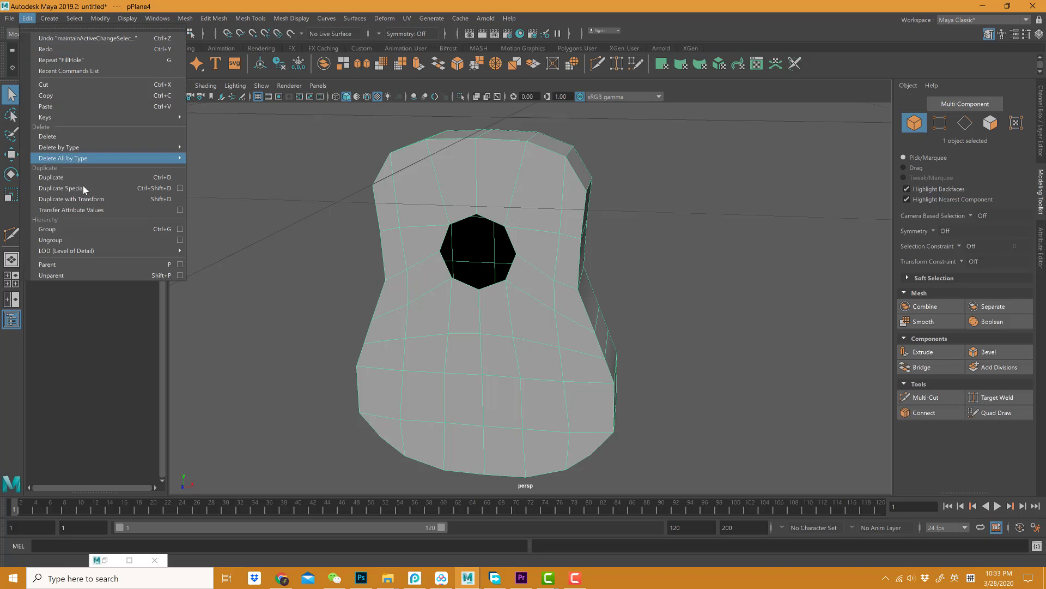
left_click(79, 137)
left_click(525, 236)
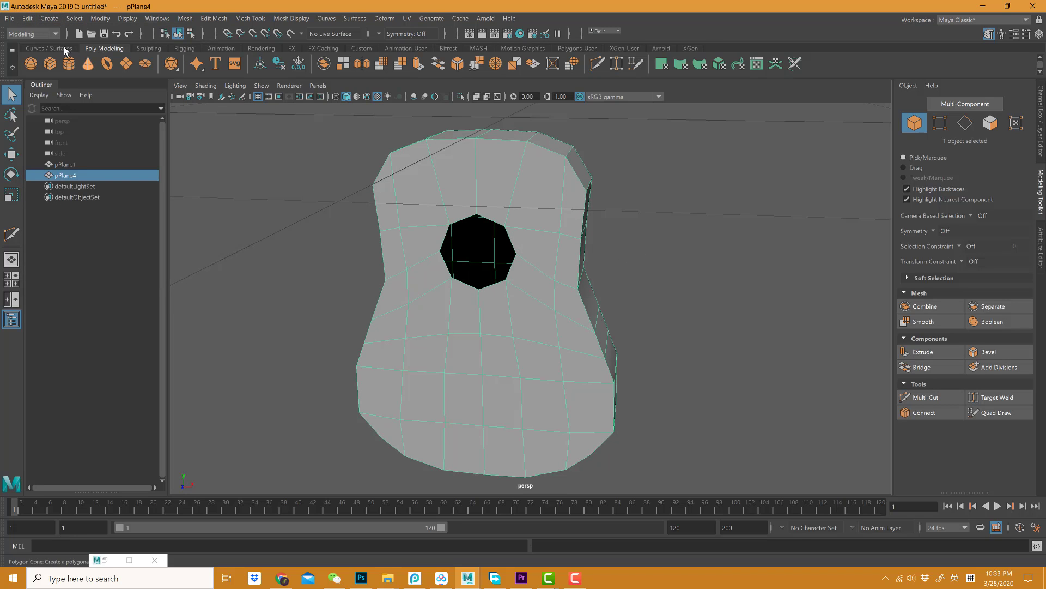
left_click(27, 18)
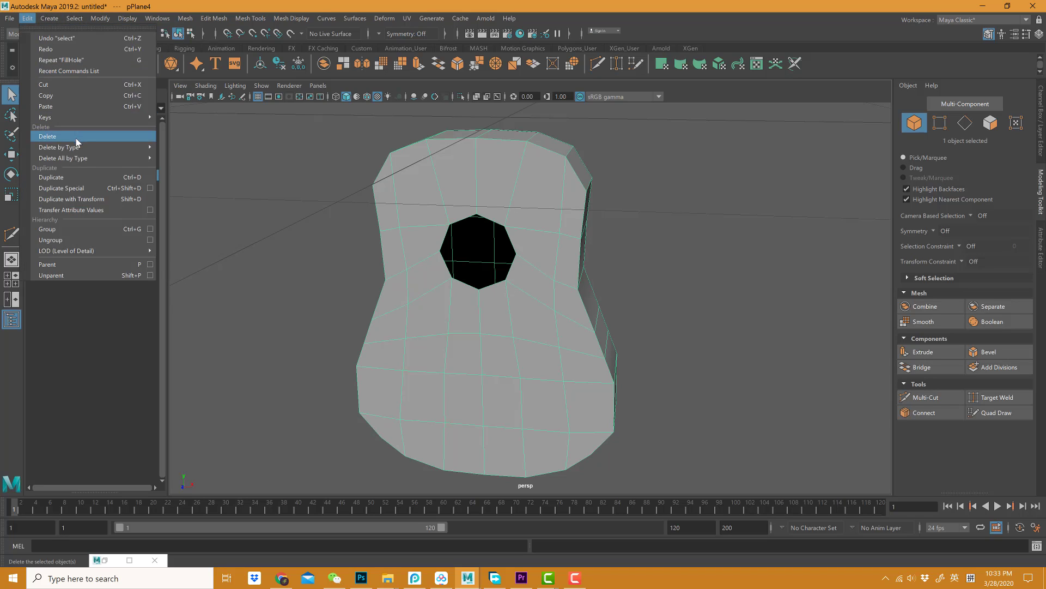
mouse_move(82, 148)
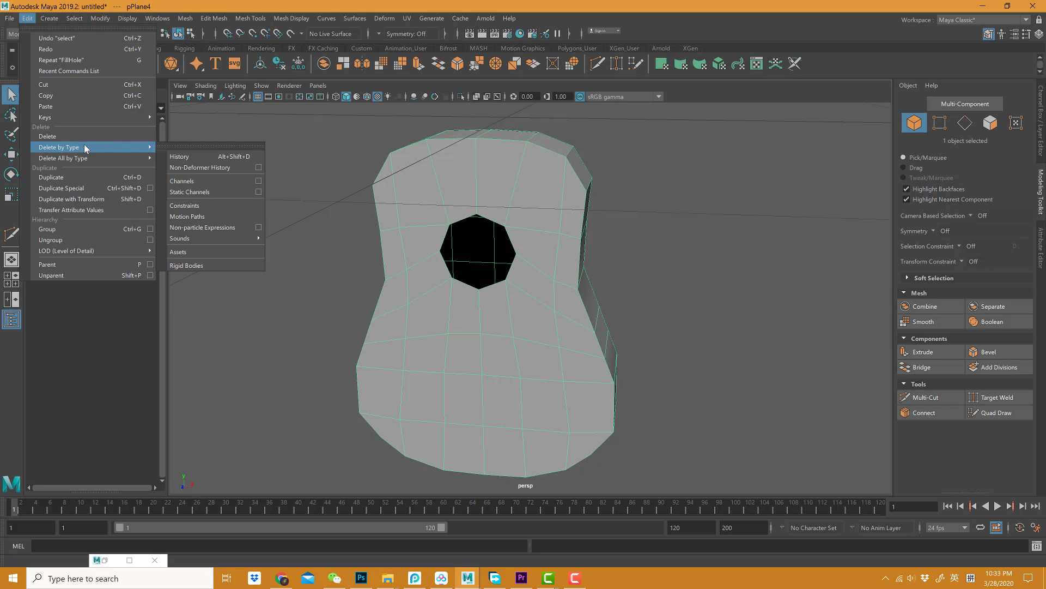
left_click(178, 158)
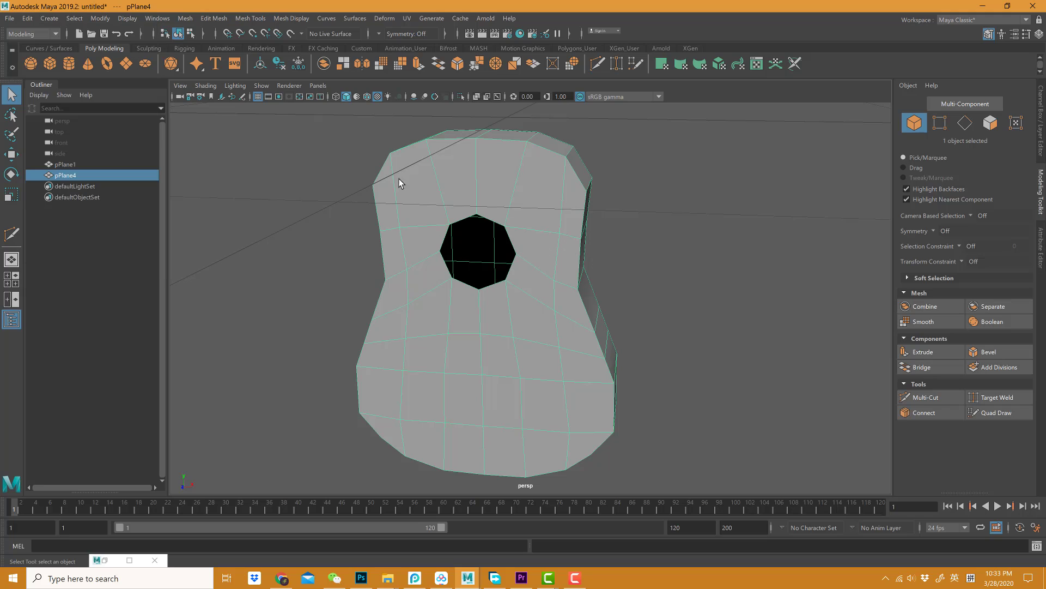
left_click(101, 19)
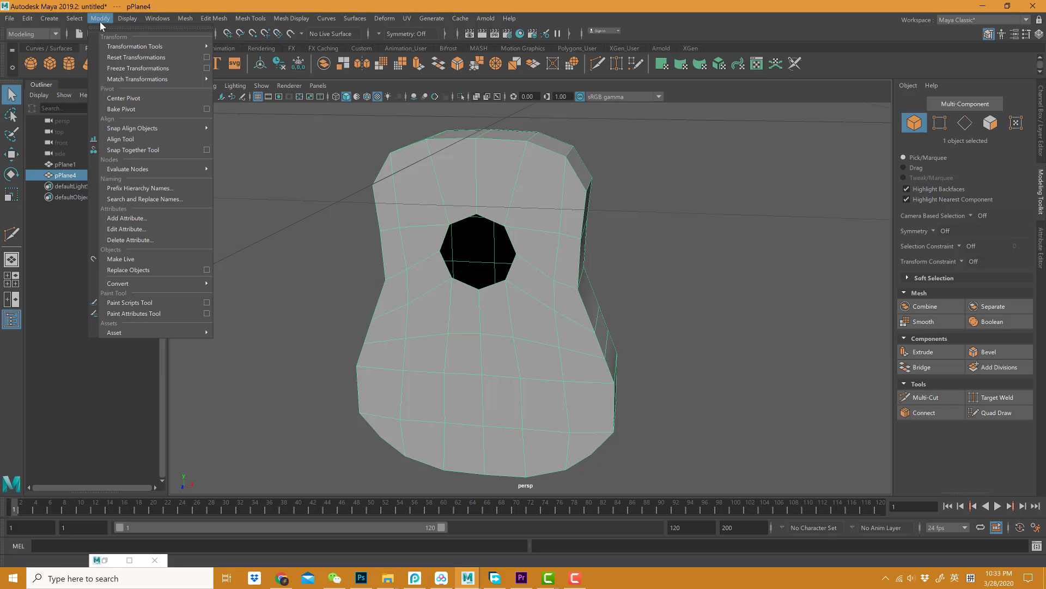
left_click(123, 99)
Merge the guitar body's coincident vertices with a 0.01 distance threshold and reselect the mesh in object mode.
left_click_drag(501, 225, 511, 226, "alt")
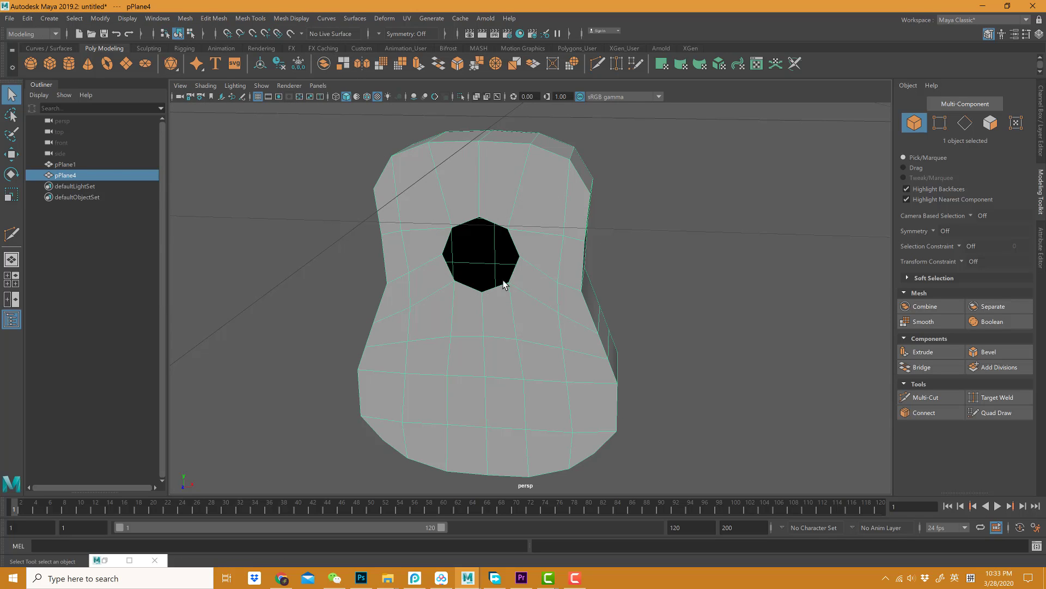
left_click_drag(552, 310, 548, 275, "alt")
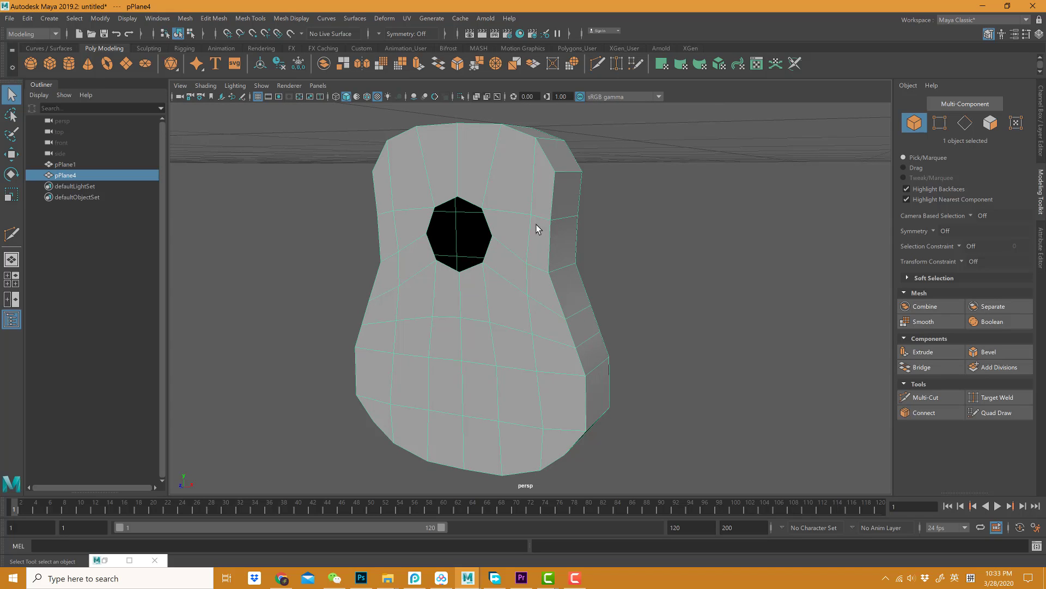
left_click_drag(473, 207, 485, 216, "alt")
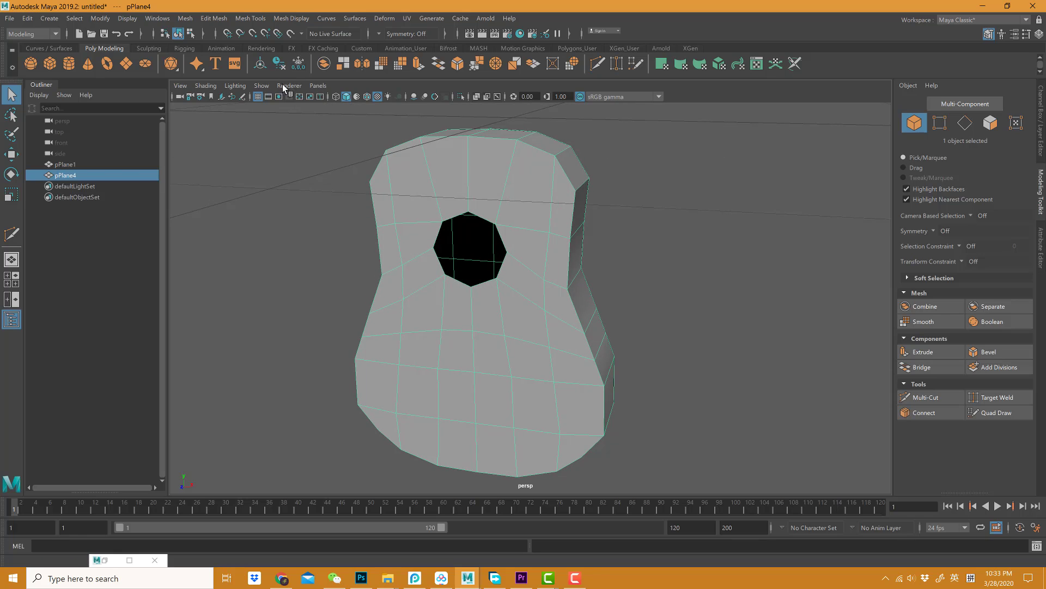
left_click(248, 18)
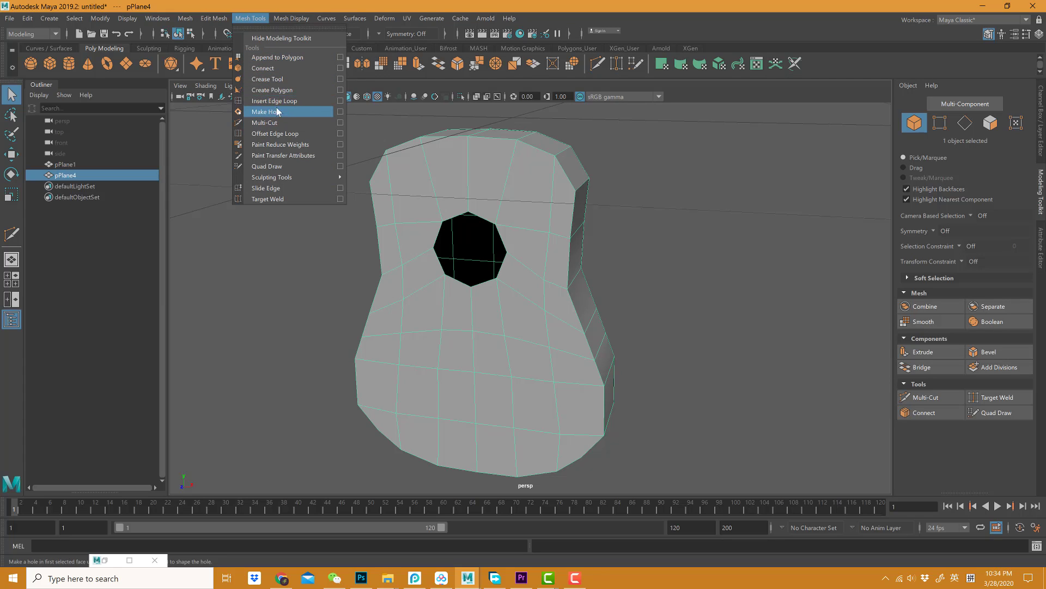
mouse_move(214, 18)
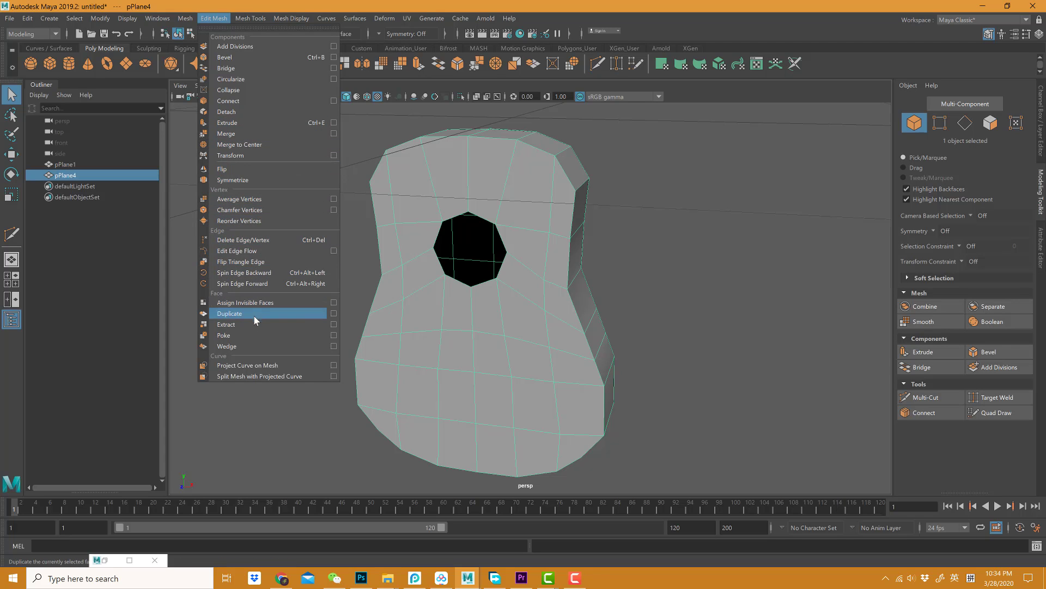
left_click(248, 133)
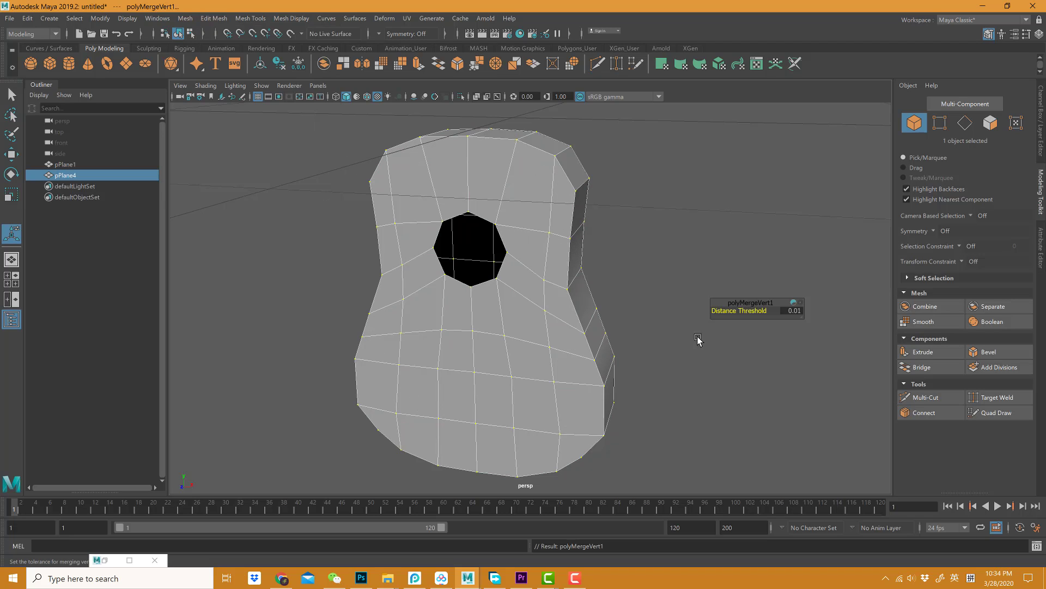
left_click(15, 99)
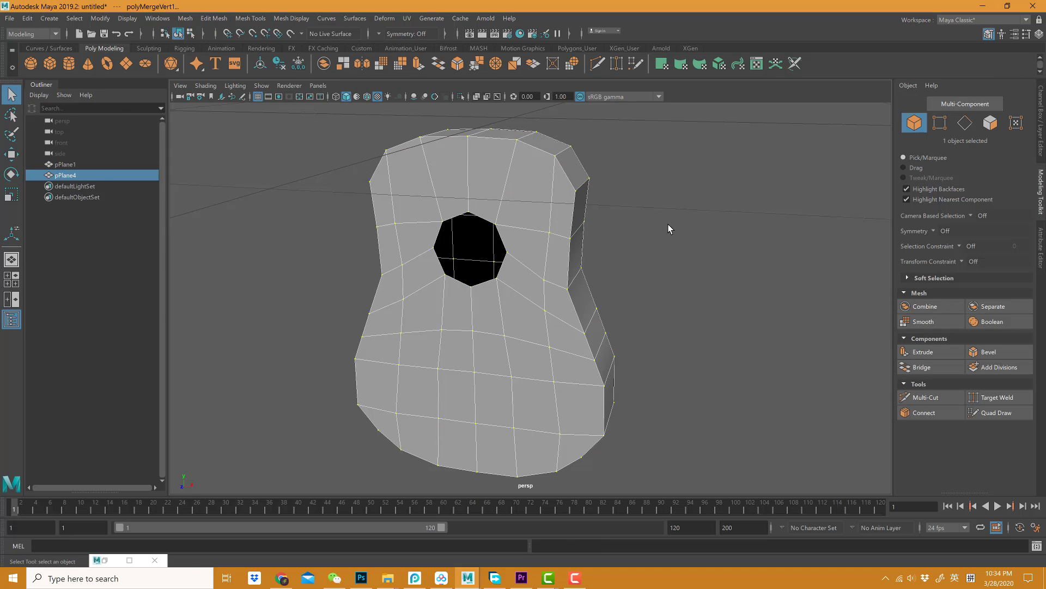
left_click(669, 228)
left_click_drag(523, 228, 540, 250, "alt")
left_click(461, 228)
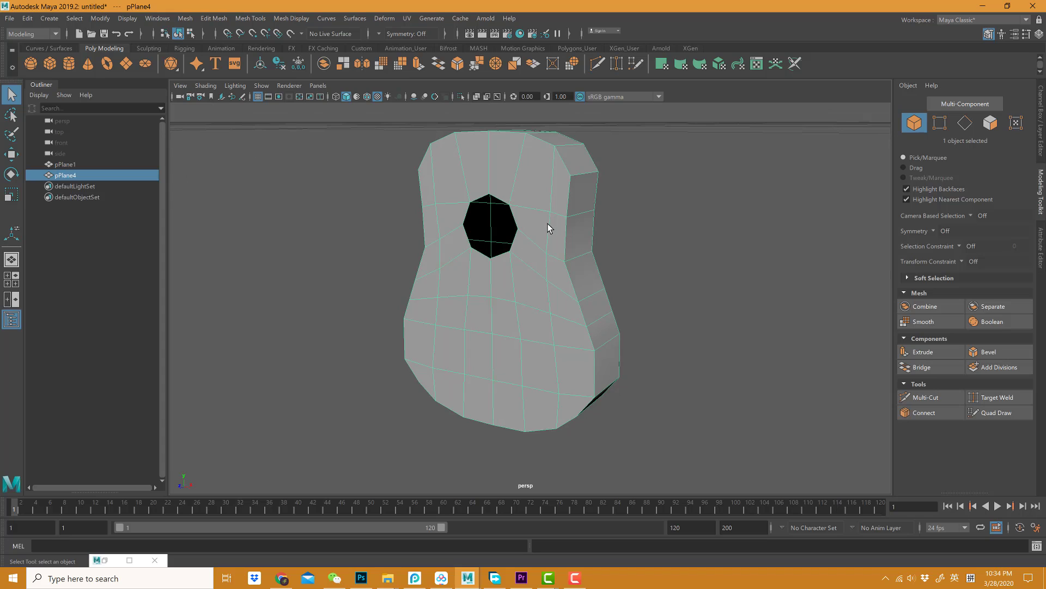
Extrude all faces of the guitar body pPlane4 outward by about 0.0096 in local Z to give the shell thickness.
left_click(692, 229)
left_click(557, 216)
key("ctrl+e")
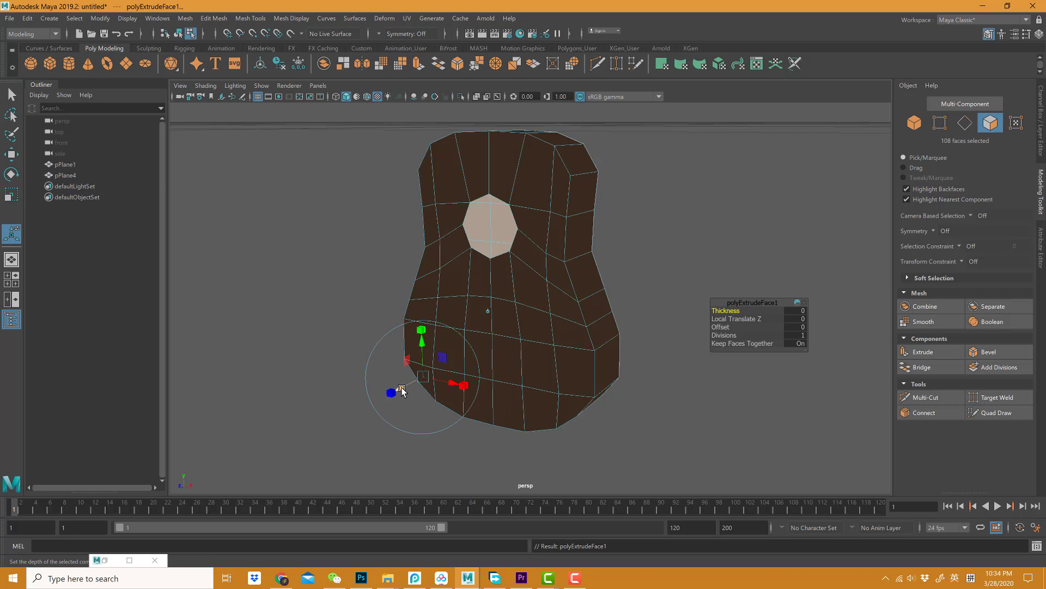
left_click_drag(401, 391, 398, 392)
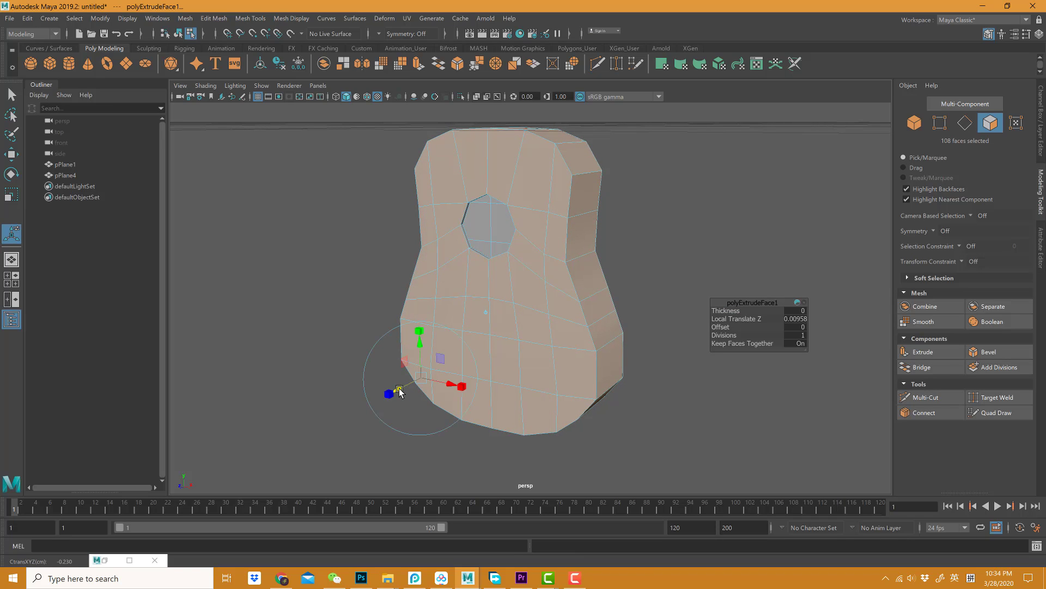
key("w")
left_click(619, 258)
Preview the thickened guitar body smoothed, return to the unsmoothed display, and examine its outer edges and soundhole rim.
left_click_drag(504, 273, 489, 234, "alt")
middle_click_drag(488, 234, 522, 245, "alt")
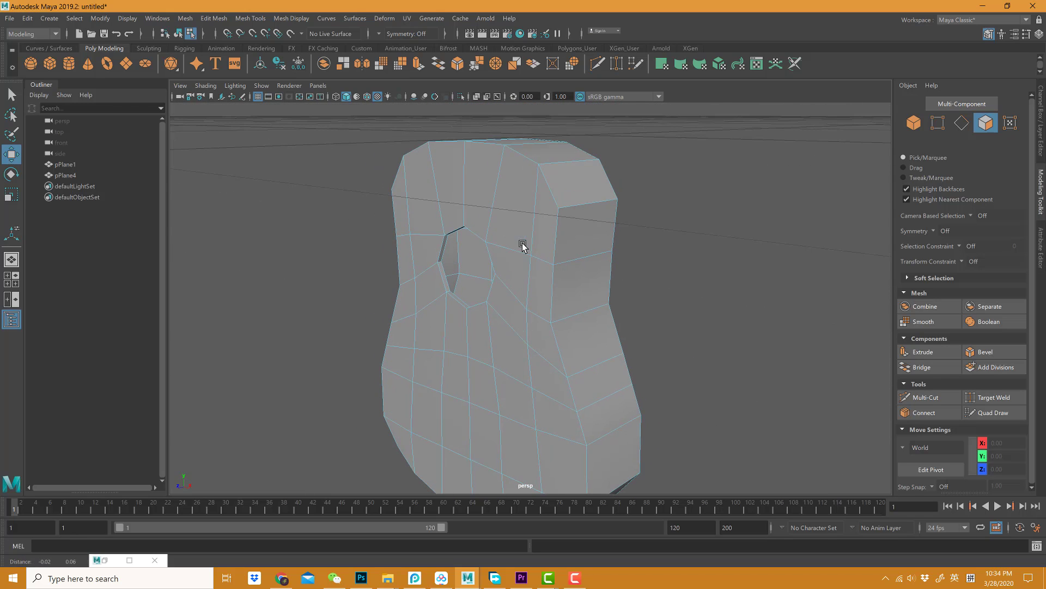
left_click_drag(522, 246, 587, 282, "alt")
key("3")
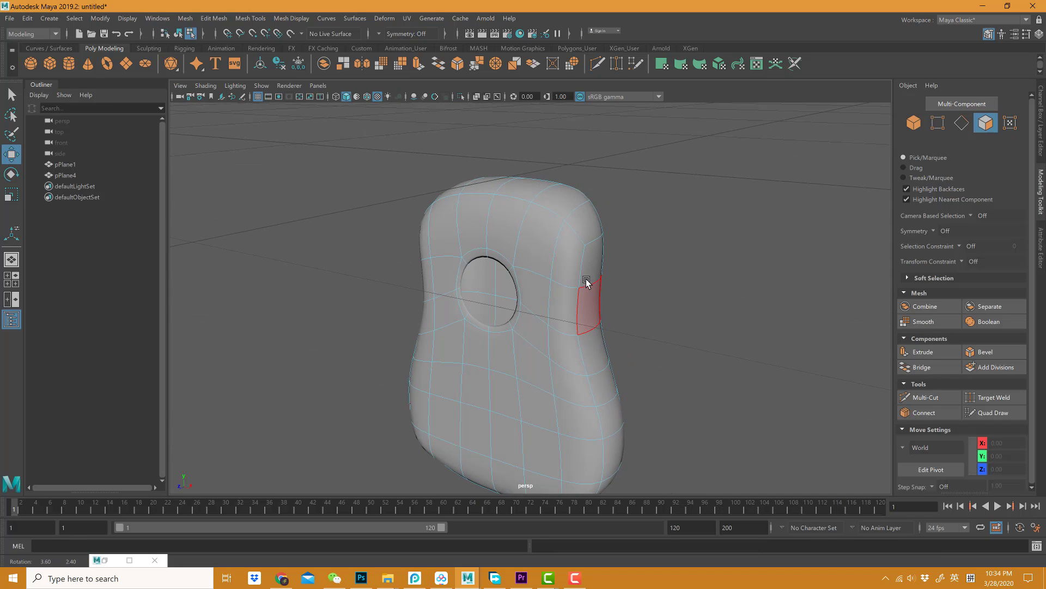
key("1")
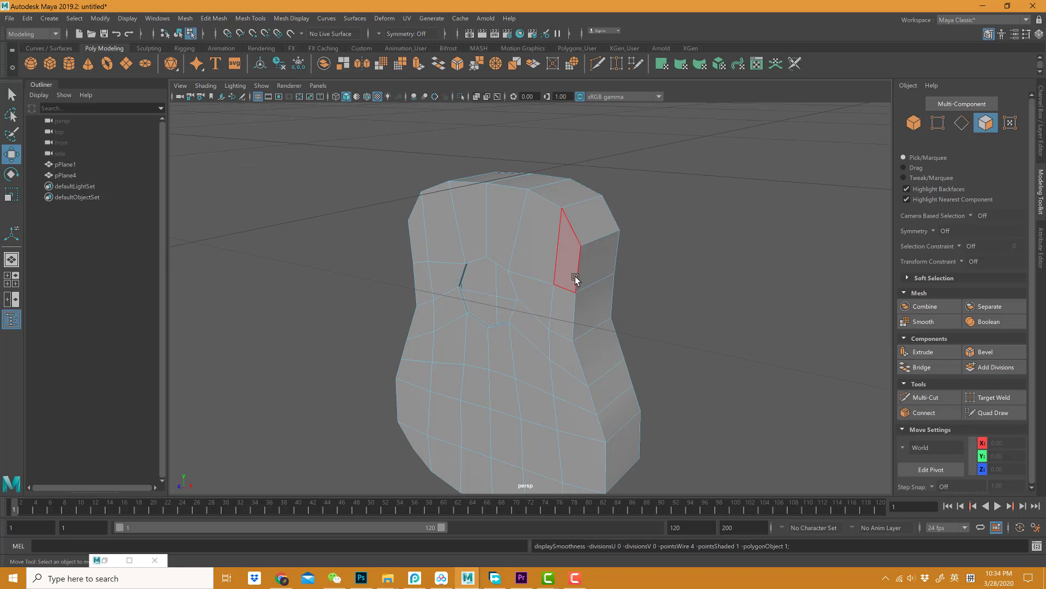
middle_click_drag(577, 256, 578, 214, "alt")
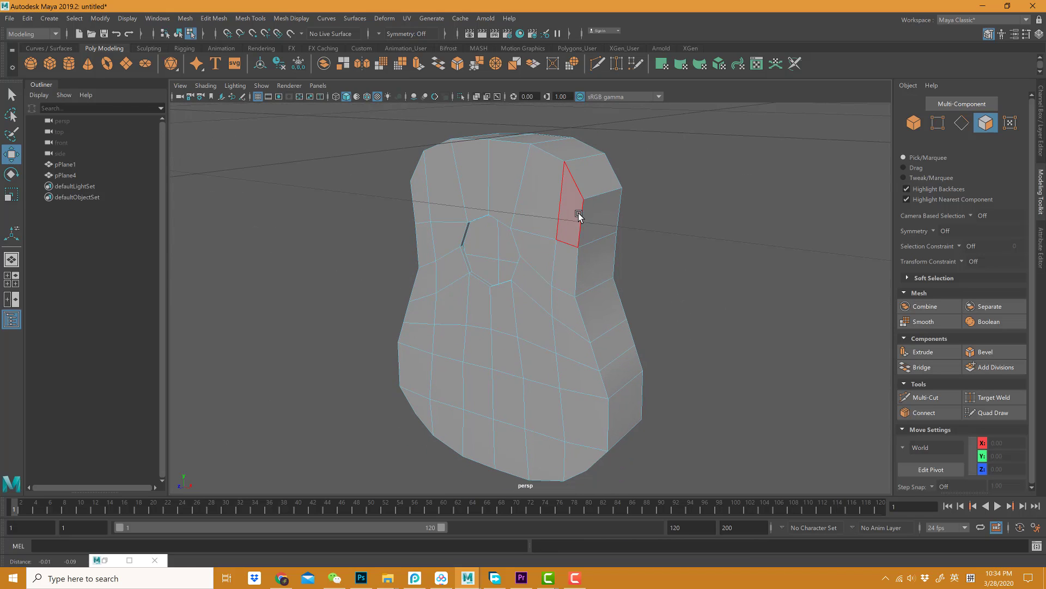
left_click_drag(577, 264, 538, 250, "alt")
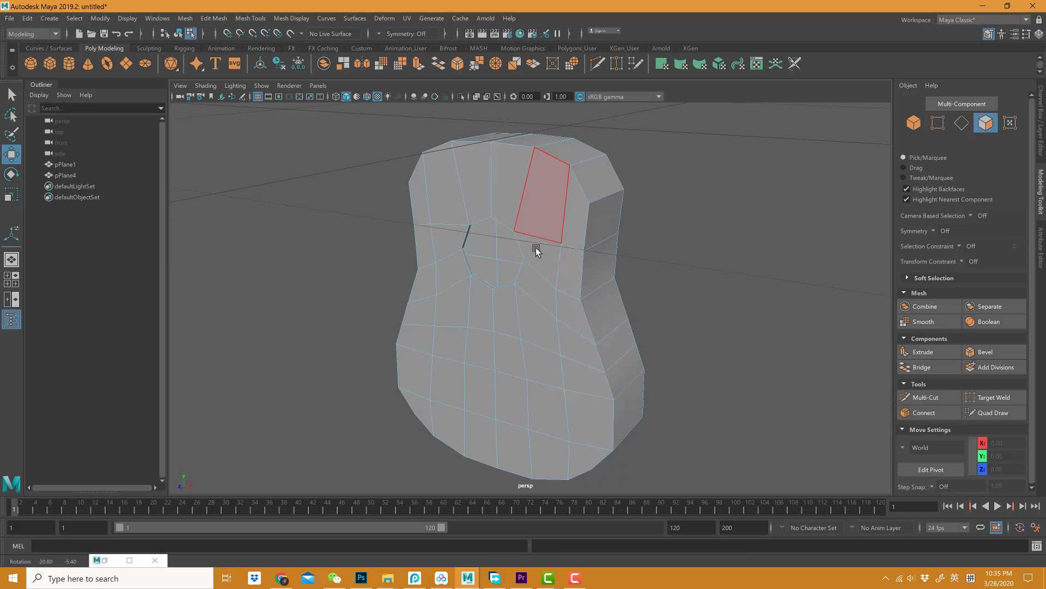
right_click_drag(590, 188, 611, 186, "alt")
middle_click_drag(611, 186, 605, 236, "alt")
right_click_drag(604, 218, 627, 223, "alt")
middle_click_drag(625, 225, 589, 241, "alt")
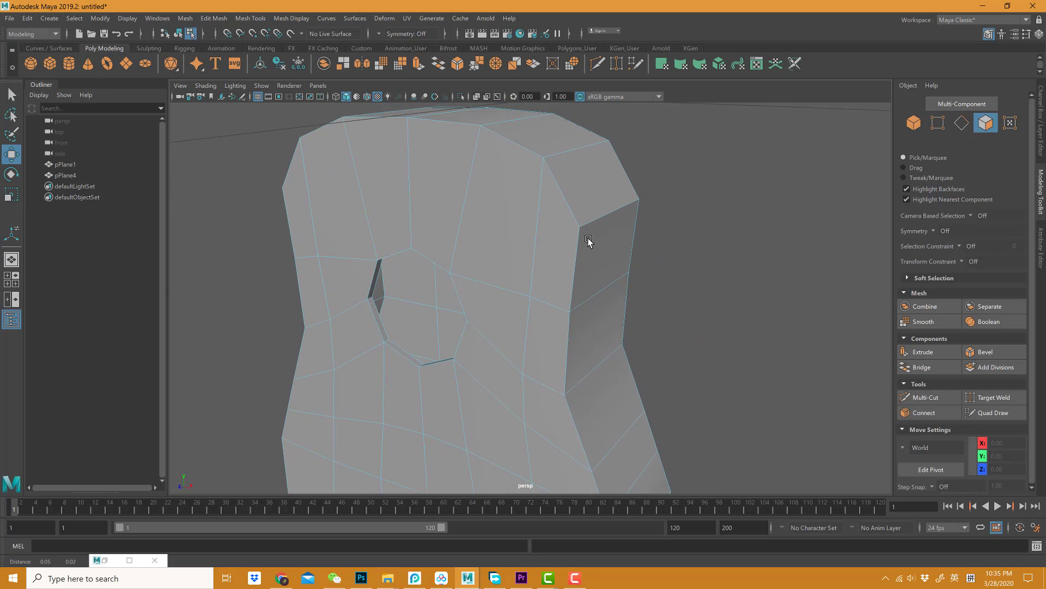
left_click_drag(592, 242, 549, 252, "alt")
right_click_drag(491, 233, 514, 229, "alt")
left_click_drag(513, 230, 519, 245, "alt")
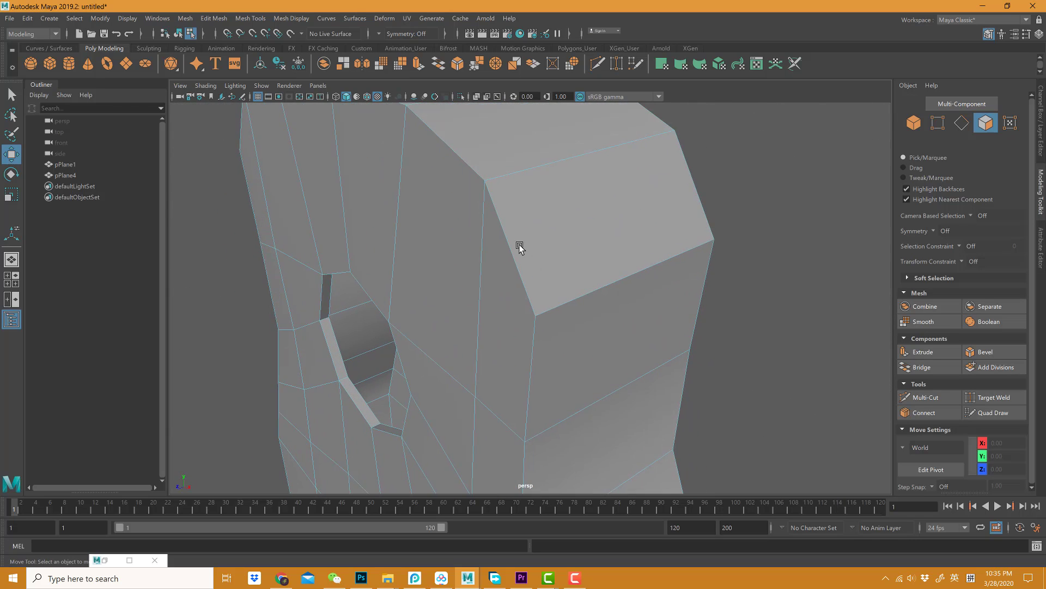
Bevel the complete outer edge loop around the guitar body's front face with a fraction of 0.03.
right_click_drag(512, 241, 507, 220)
double_click(502, 231)
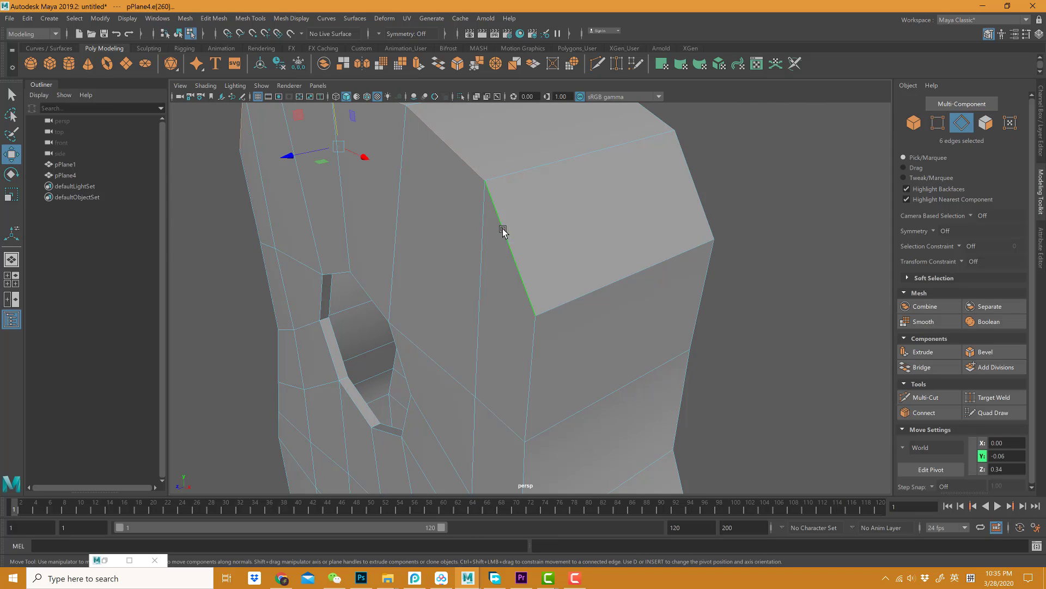
left_click_drag(503, 231, 518, 236, "alt")
right_click_drag(518, 236, 349, 250, "alt")
middle_click_drag(473, 237, 474, 183, "alt")
left_click_drag(473, 183, 469, 196, "alt")
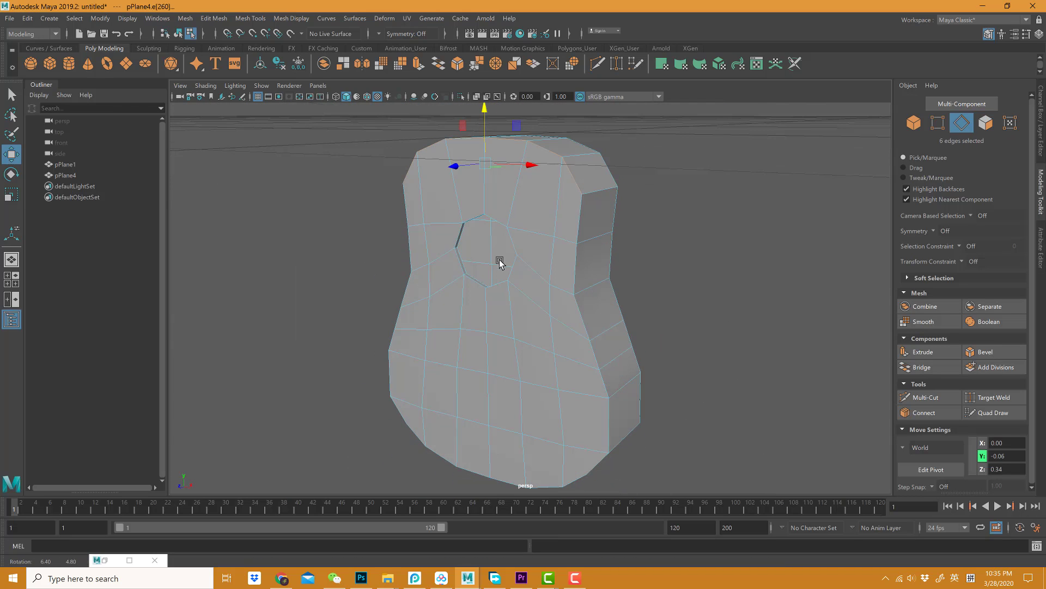
double_click(580, 225, "shift")
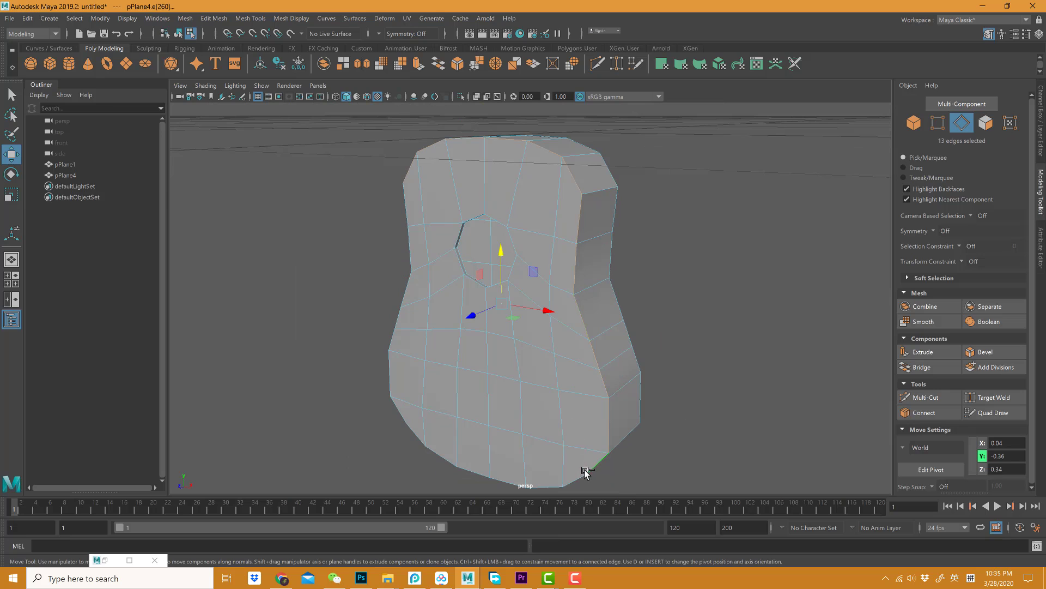
left_click_drag(584, 471, 521, 414, "alt")
double_click(584, 404, "shift")
left_click(484, 439, "shift")
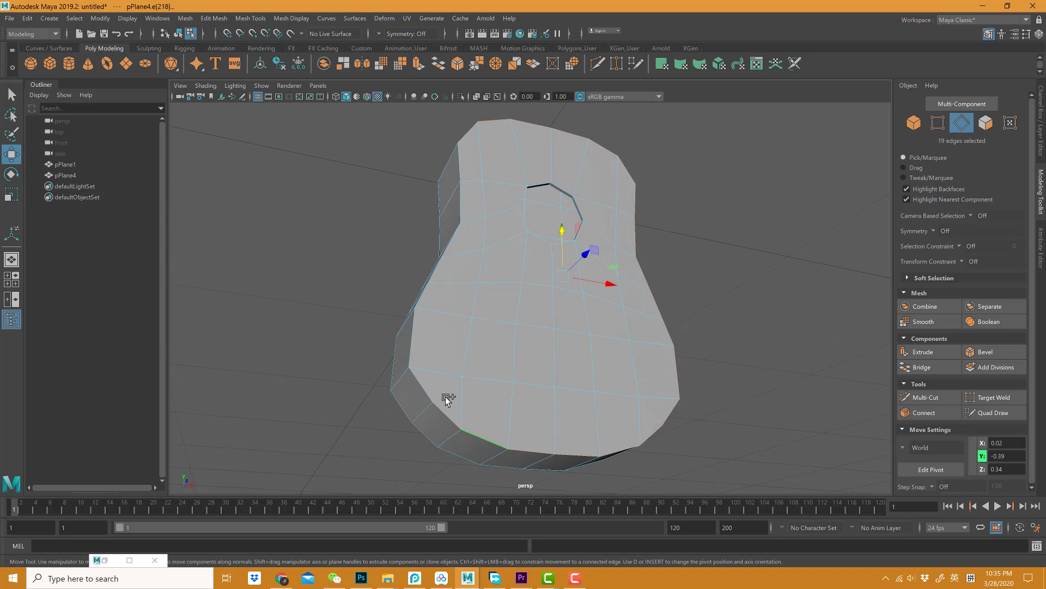
mouse_move(443, 397)
left_mouse_down("alt")
mouse_move(444, 381)
mouse_move(436, 390)
left_mouse_up("alt")
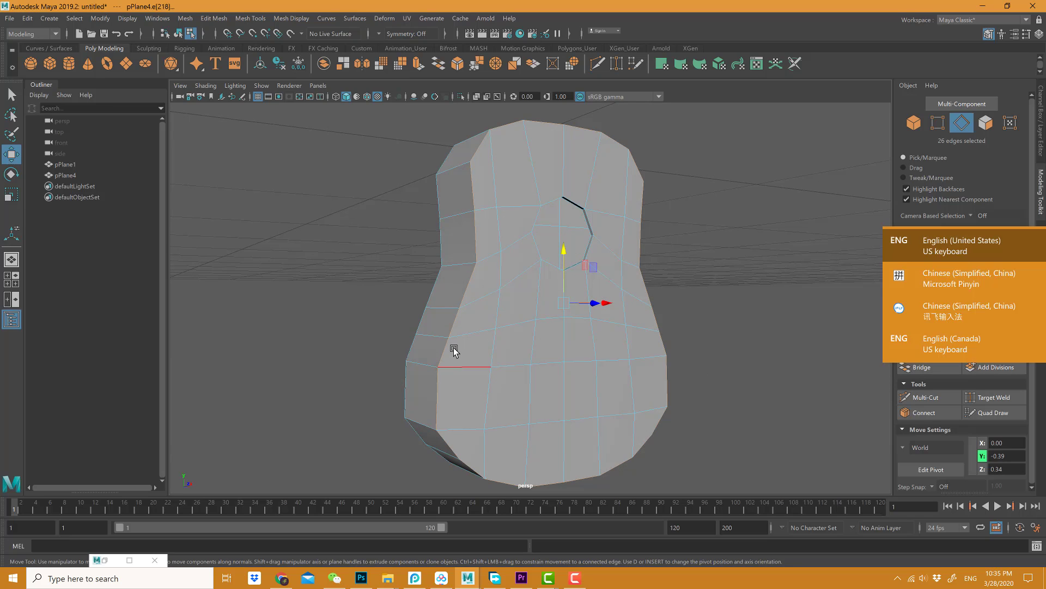
left_click_drag(629, 350, 561, 365, "alt")
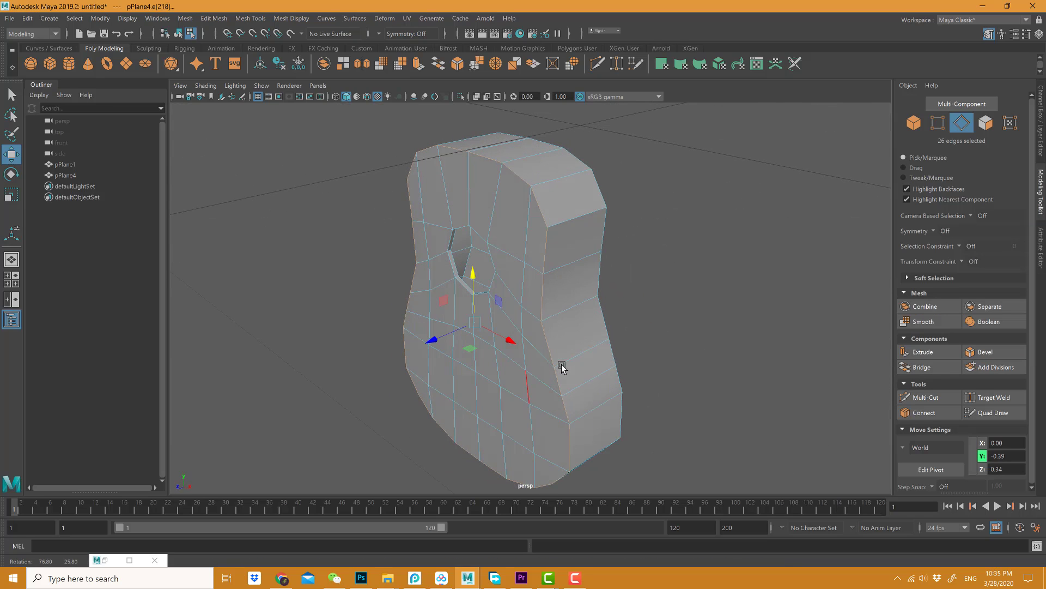
left_click(986, 352)
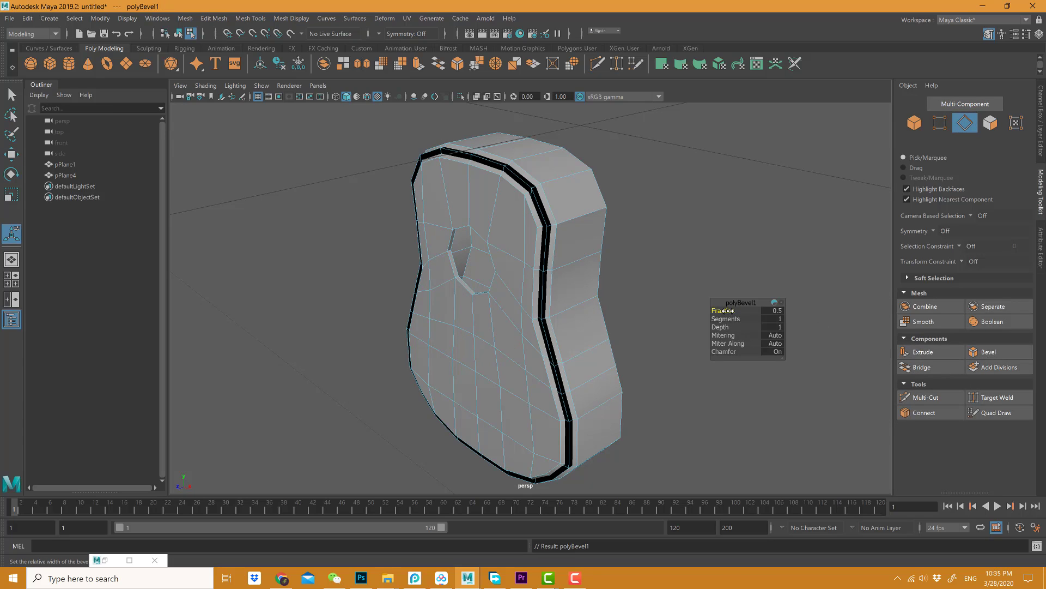
left_click_drag(728, 310, 725, 310)
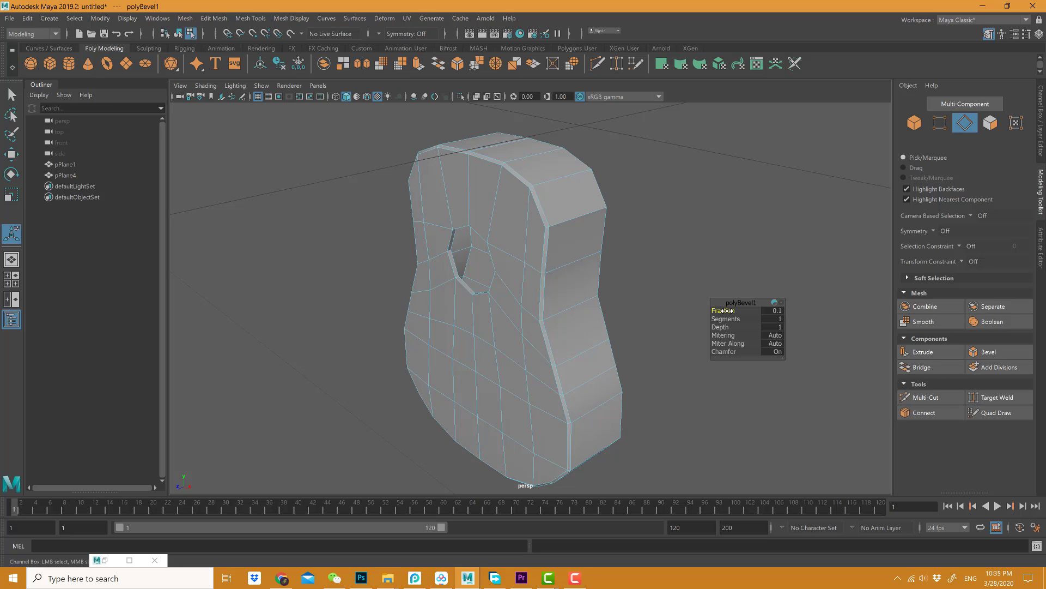
left_click_drag(727, 310, 727, 310)
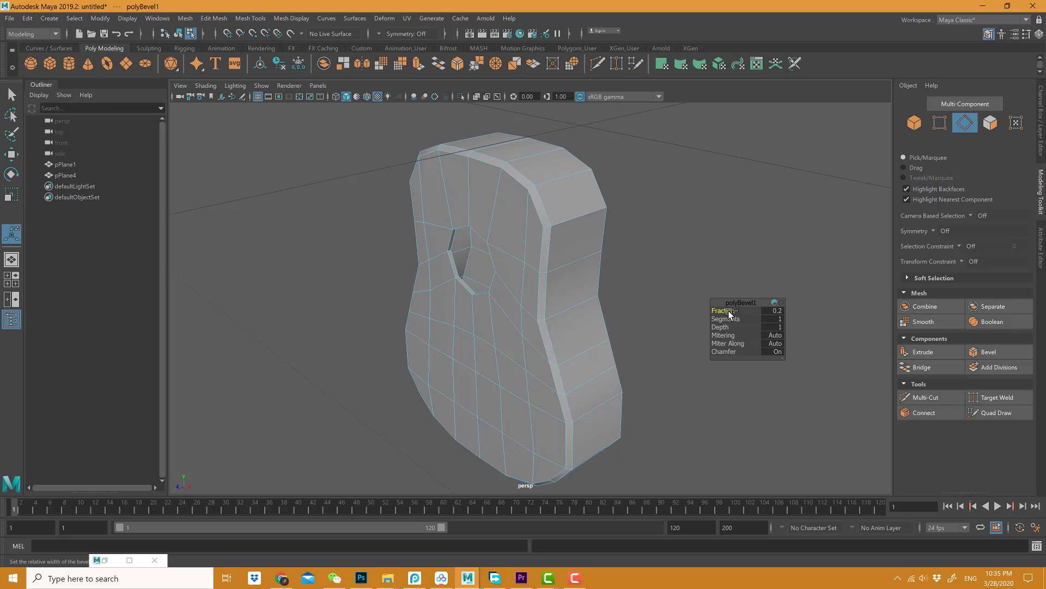
left_click_drag(731, 312, 727, 311)
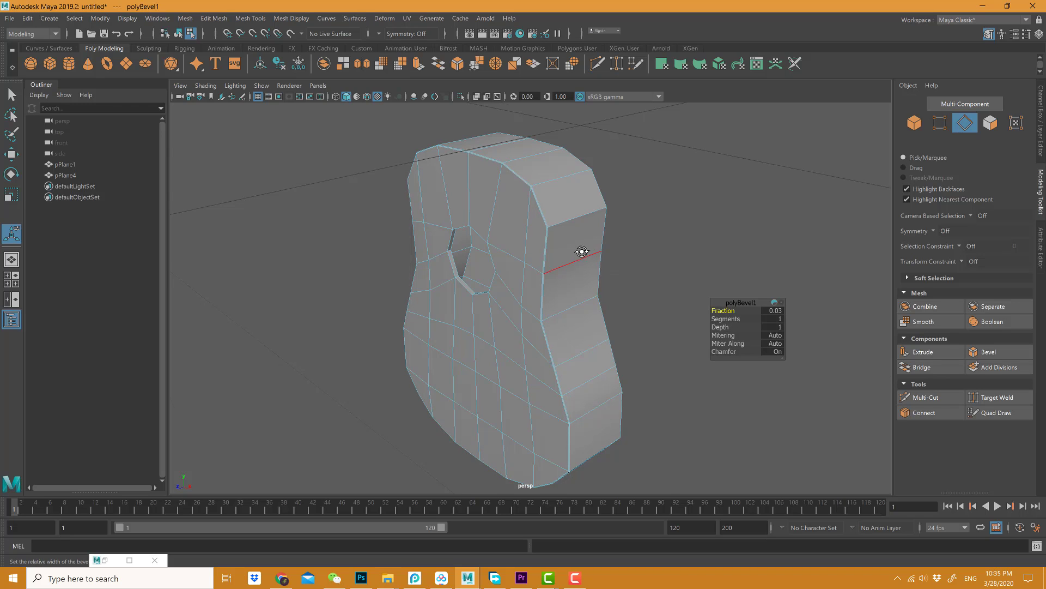
Bevel the complete outer edge loop around the guitar body's back face with a fraction of 0.05.
left_click_drag(581, 251, 527, 246, "alt")
key("w")
double_click(482, 222)
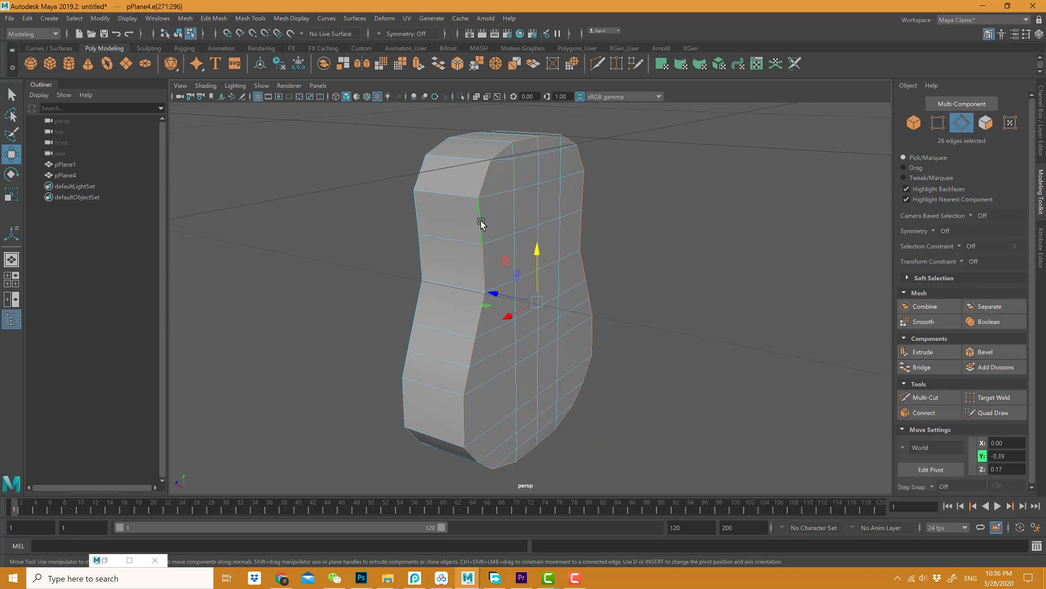
left_click_drag(481, 222, 503, 205, "alt")
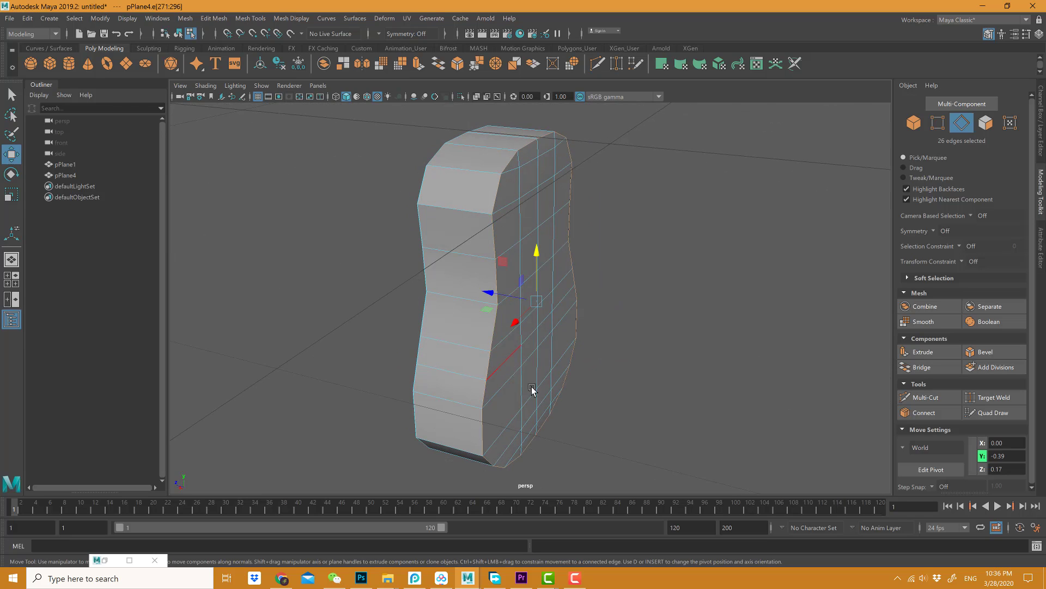
left_click_drag(586, 241, 532, 201, "alt")
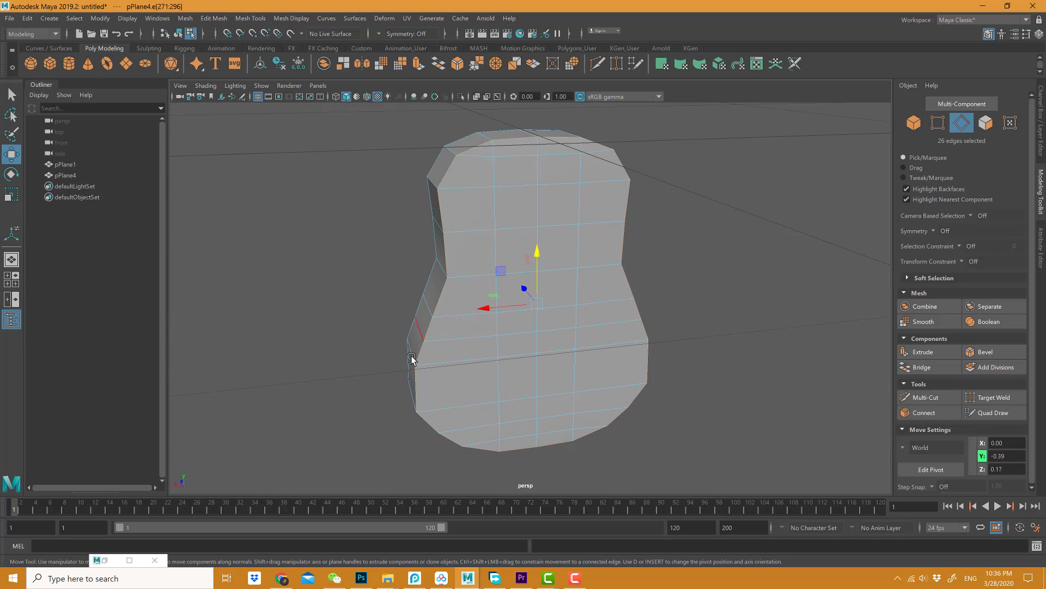
left_click_drag(496, 353, 475, 319, "alt")
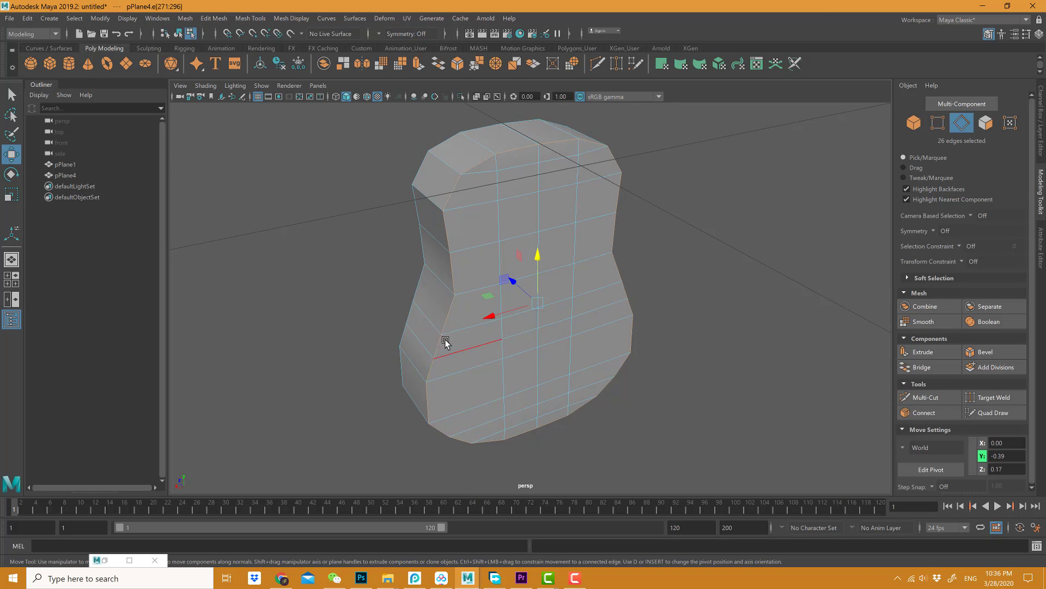
left_click_drag(462, 300, 526, 186, "alt")
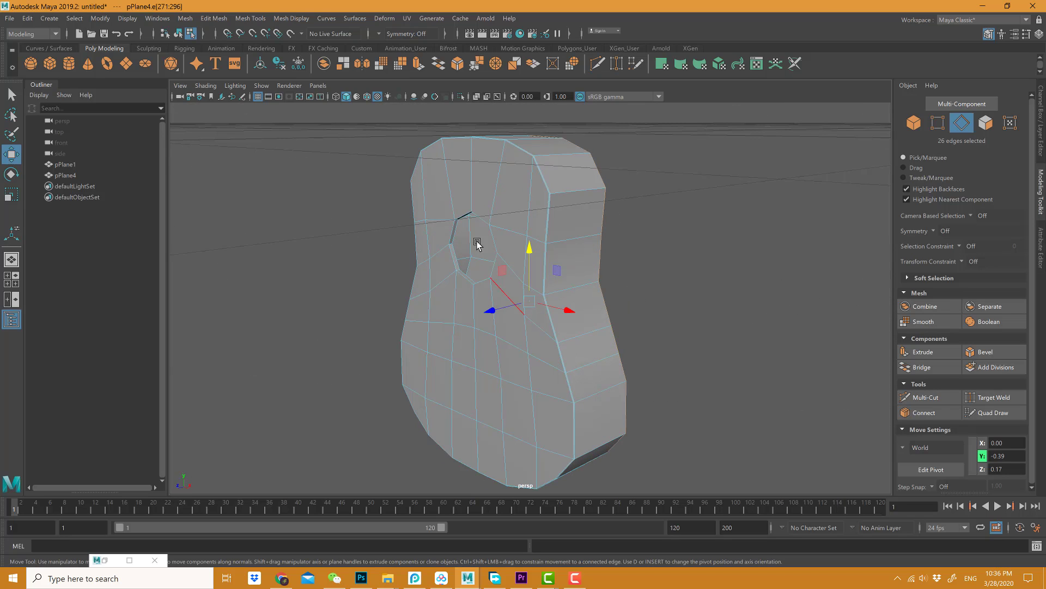
left_click_drag(549, 243, 491, 234, "alt")
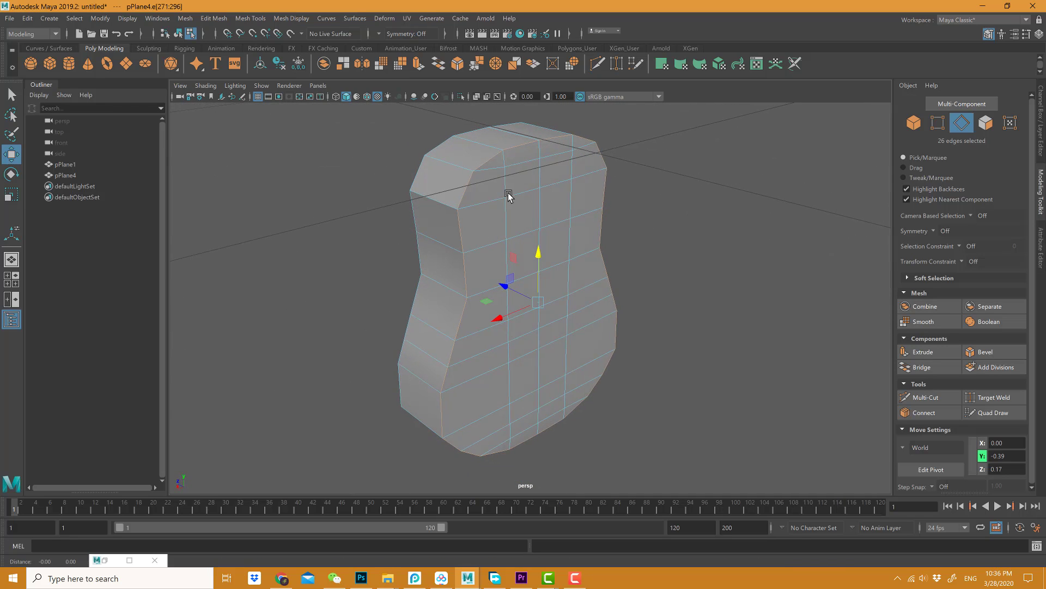
left_click_drag(507, 194, 531, 215, "alt")
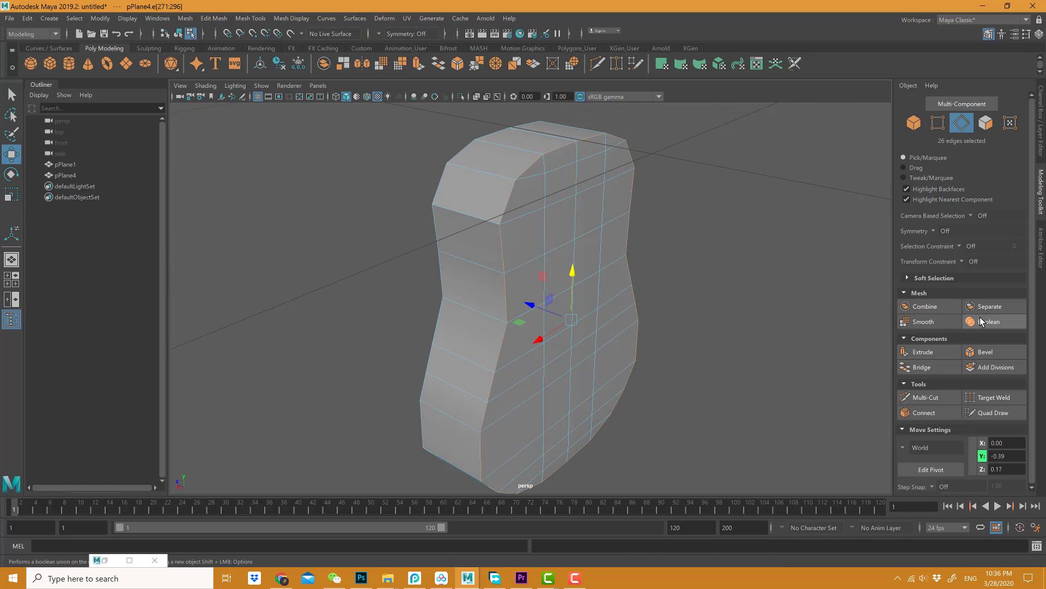
left_click(985, 353)
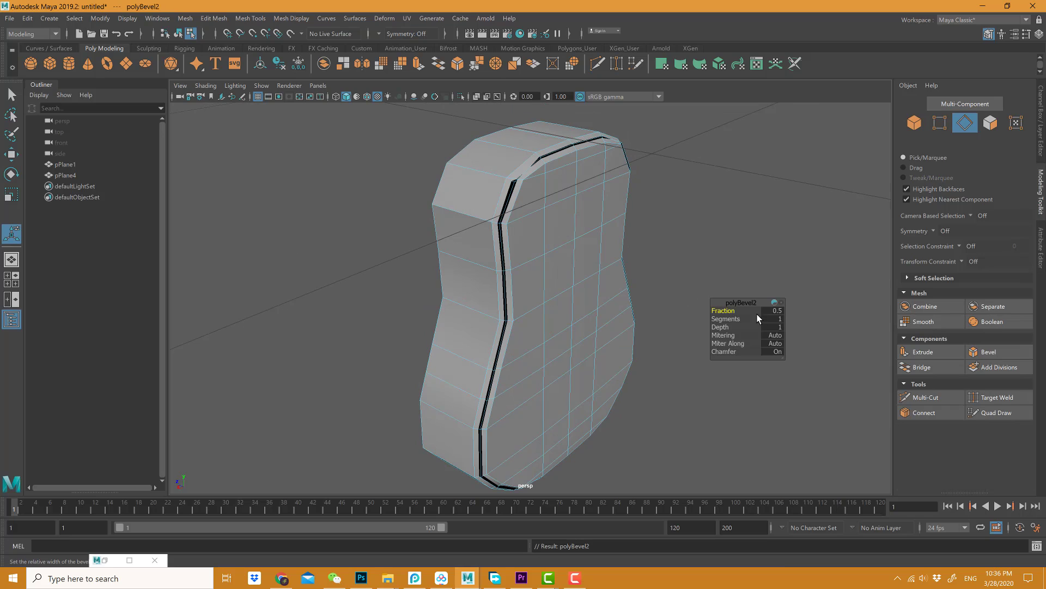
left_click_drag(728, 312, 722, 318)
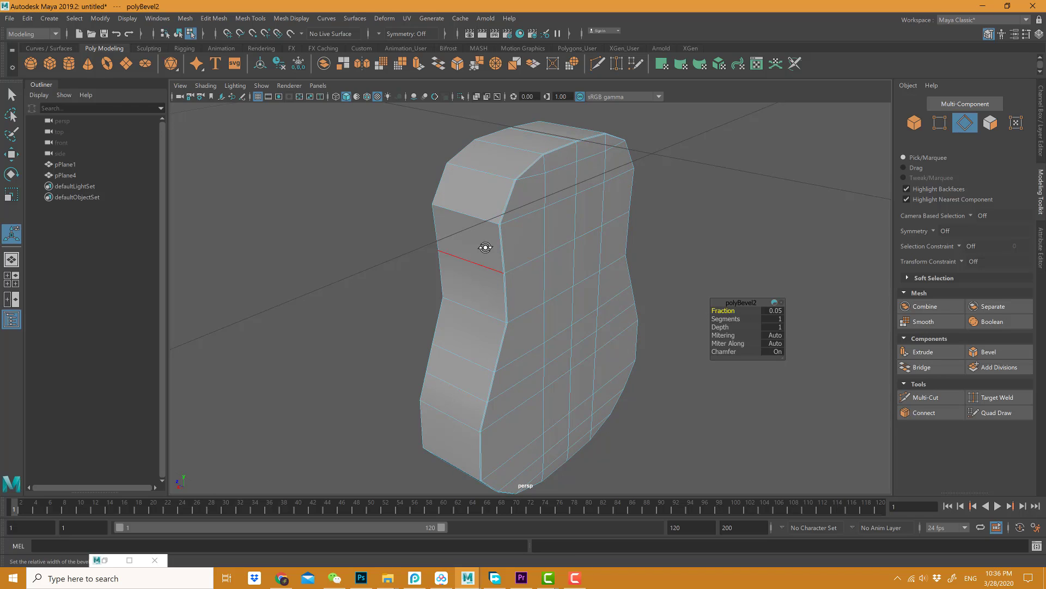
Bevel the outer and inner edge loops of the soundhole rim with a fraction of 0.14.
mouse_move(485, 247)
left_mouse_down("alt")
mouse_move(566, 246)
mouse_move(488, 266)
left_mouse_up("alt")
scroll(568, 247, "up", 4)
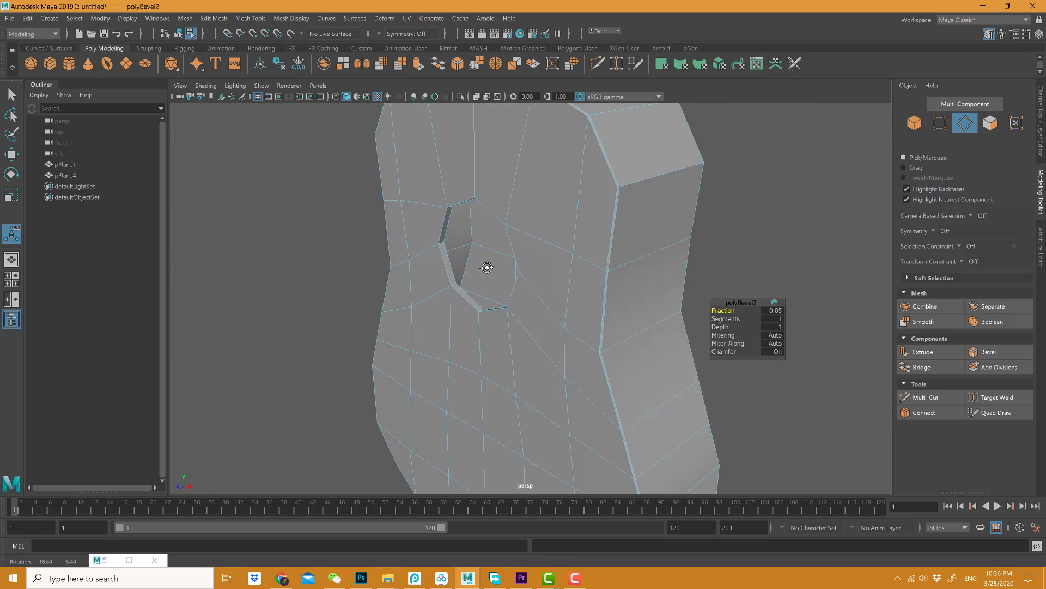
left_click(447, 268)
left_click_drag(447, 270, 469, 257, "alt")
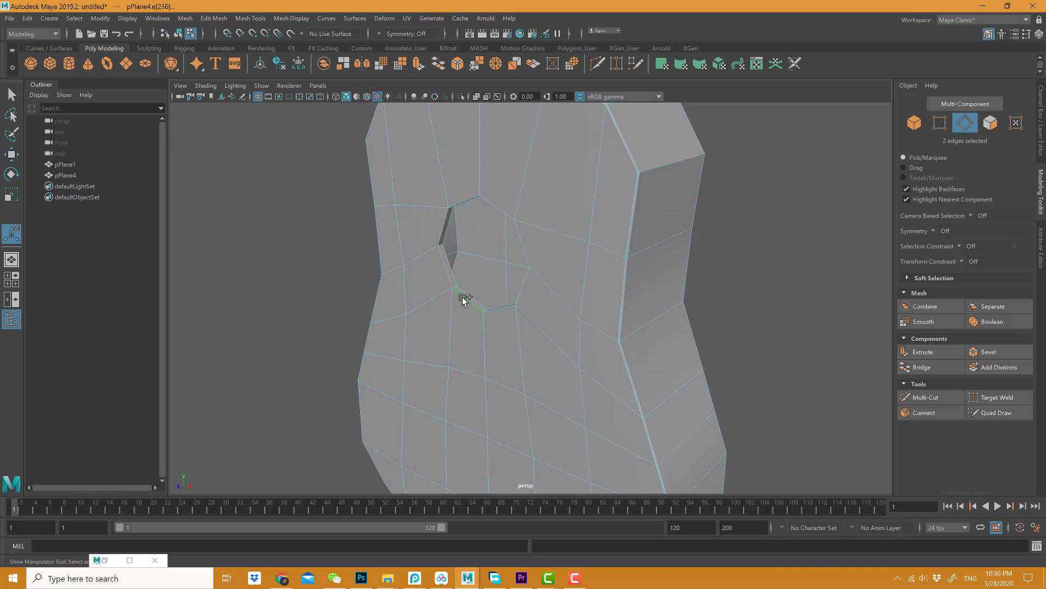
left_click(487, 300, "shift")
left_click_drag(487, 300, 584, 303, "alt")
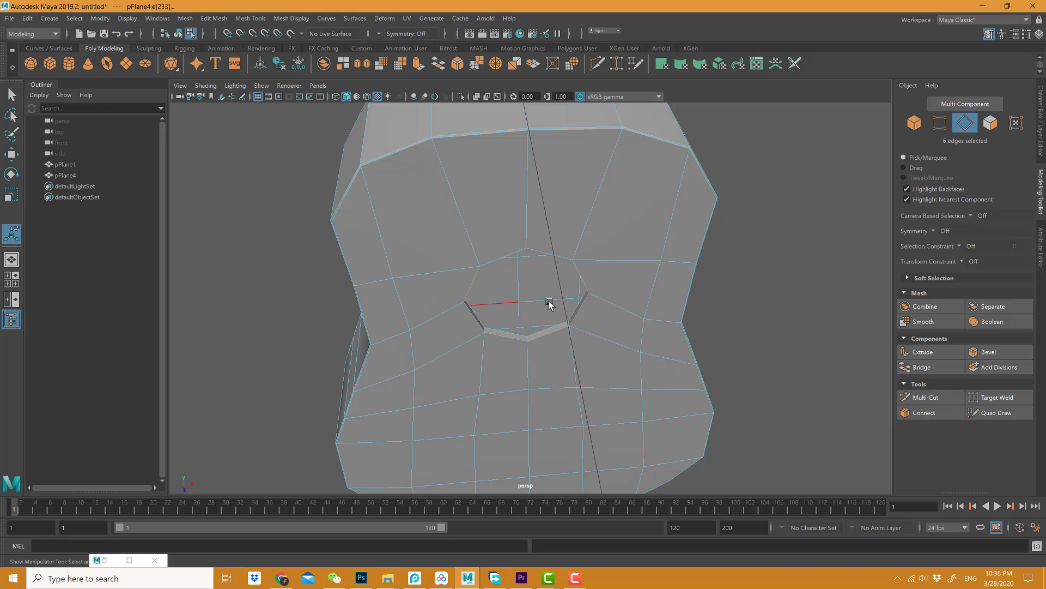
left_click_drag(551, 301, 479, 284, "alt")
double_click(462, 193, "shift")
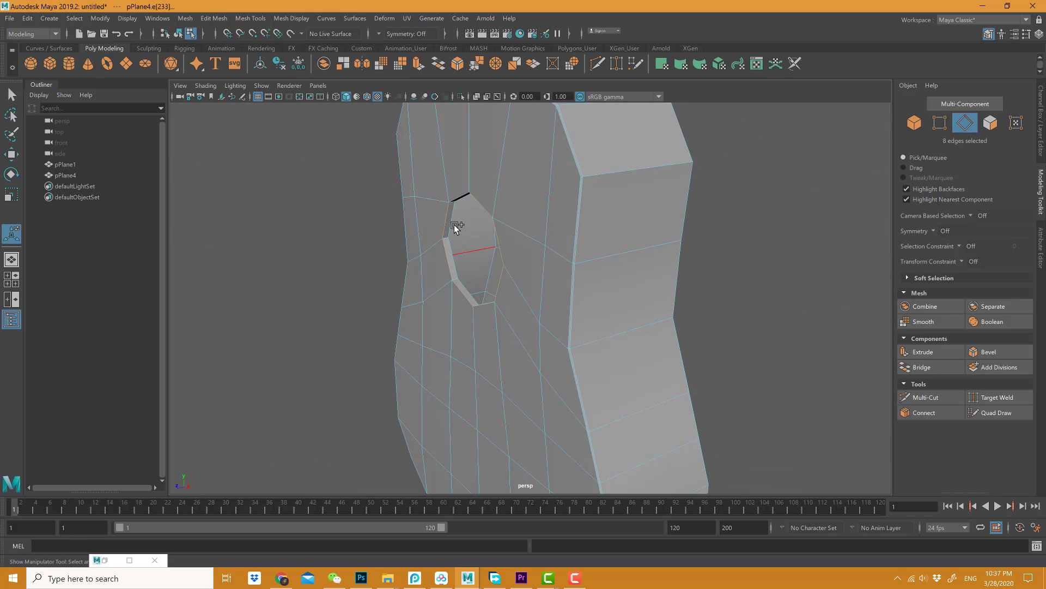
left_click_drag(447, 231, 485, 230, "alt")
left_click(469, 294, "shift")
left_click(596, 264, "shift")
left_click(599, 266, "shift")
left_click(543, 181, "shift")
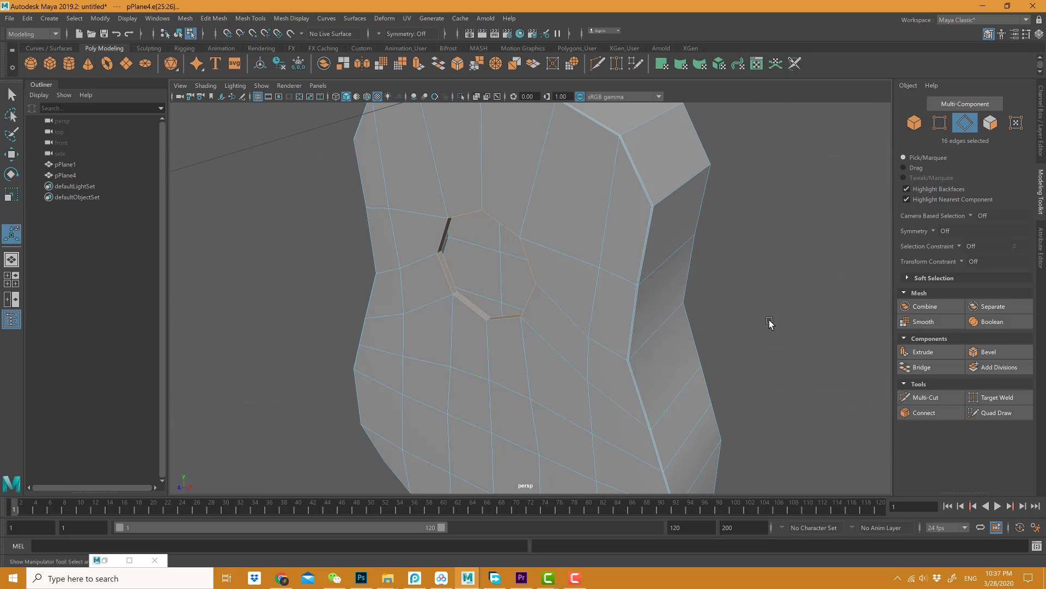
left_click(995, 357)
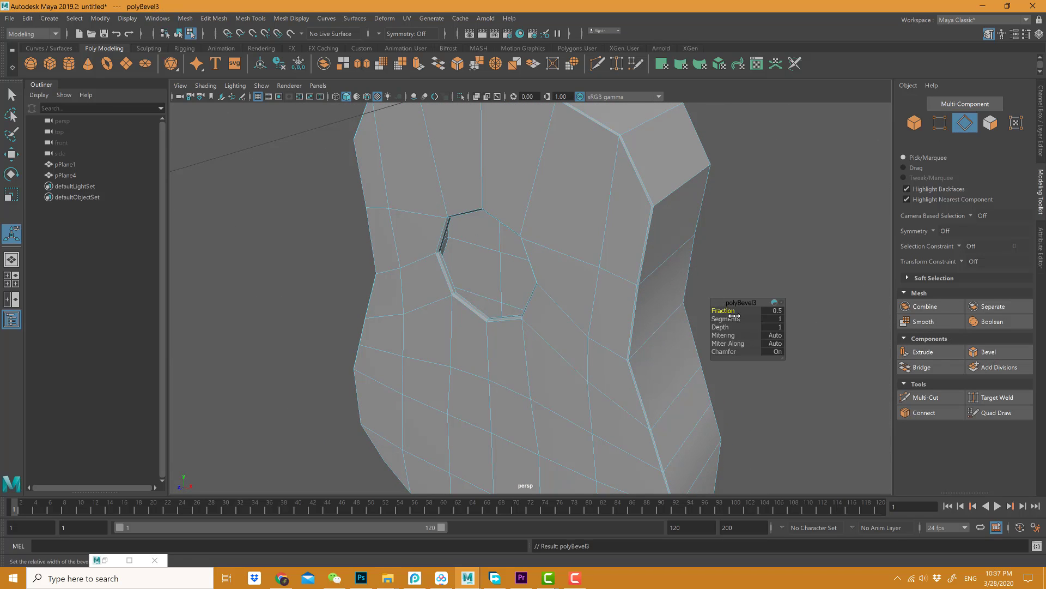
left_click_drag(730, 309, 728, 311)
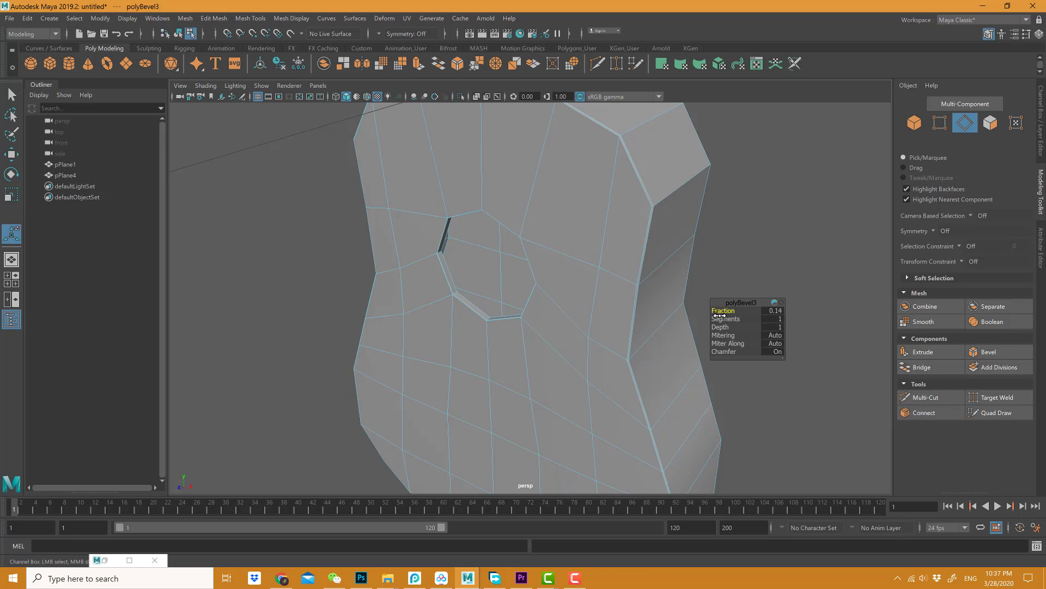
Set the soundhole rim bevel's fraction to 0.32 and check its width around the opening.
left_click_drag(725, 316, 719, 316)
right_click_drag(407, 258, 612, 287, "alt")
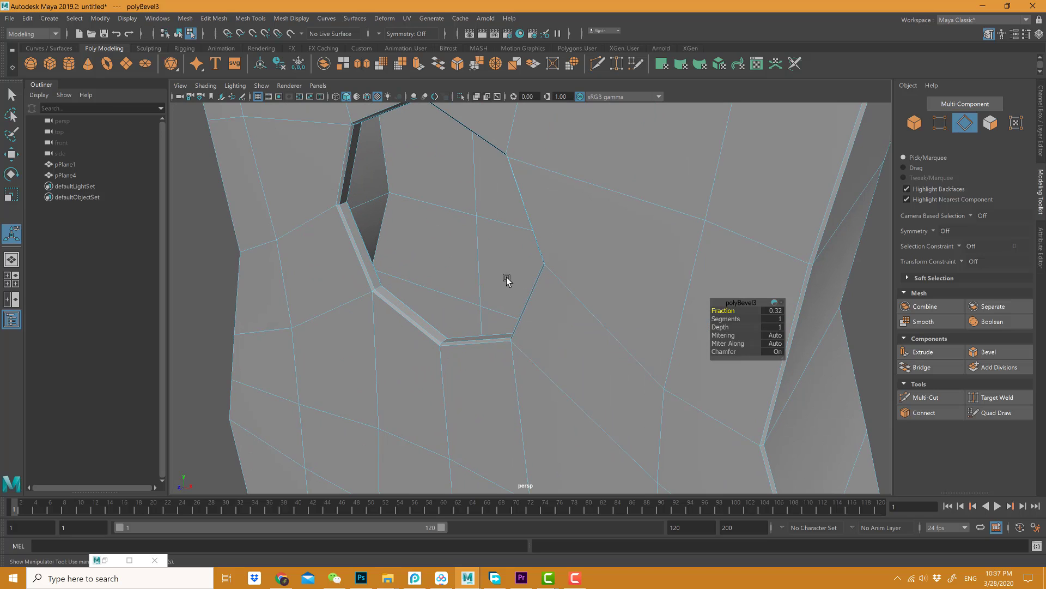
right_click_drag(420, 250, 394, 264, "alt")
left_click_drag(394, 264, 444, 273, "alt")
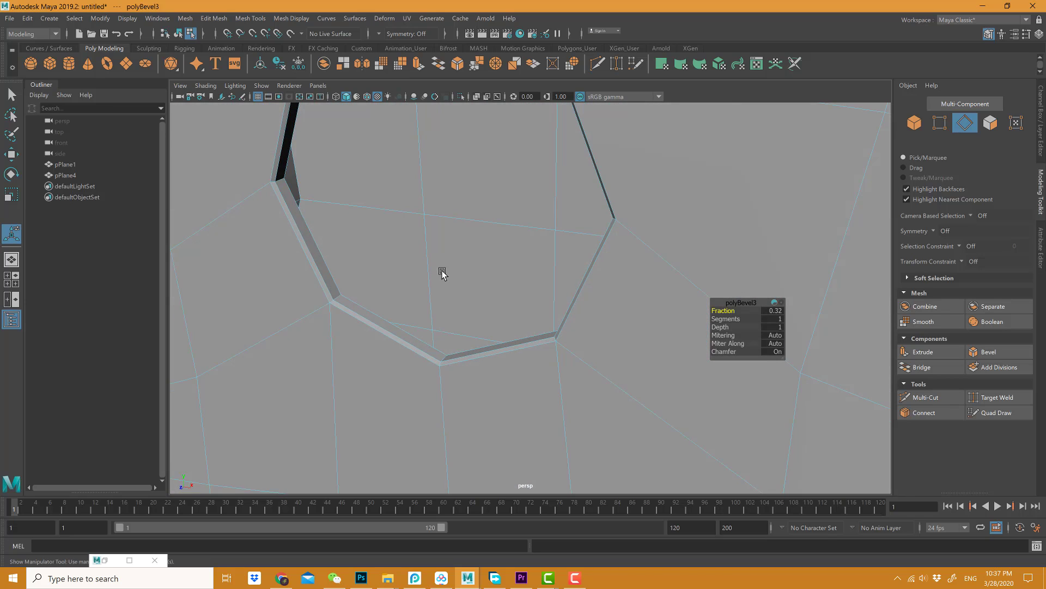
right_click_drag(444, 273, 486, 283, "alt")
mouse_move(481, 289)
left_mouse_down("alt")
mouse_move(434, 280)
mouse_move(467, 299)
left_mouse_up("alt")
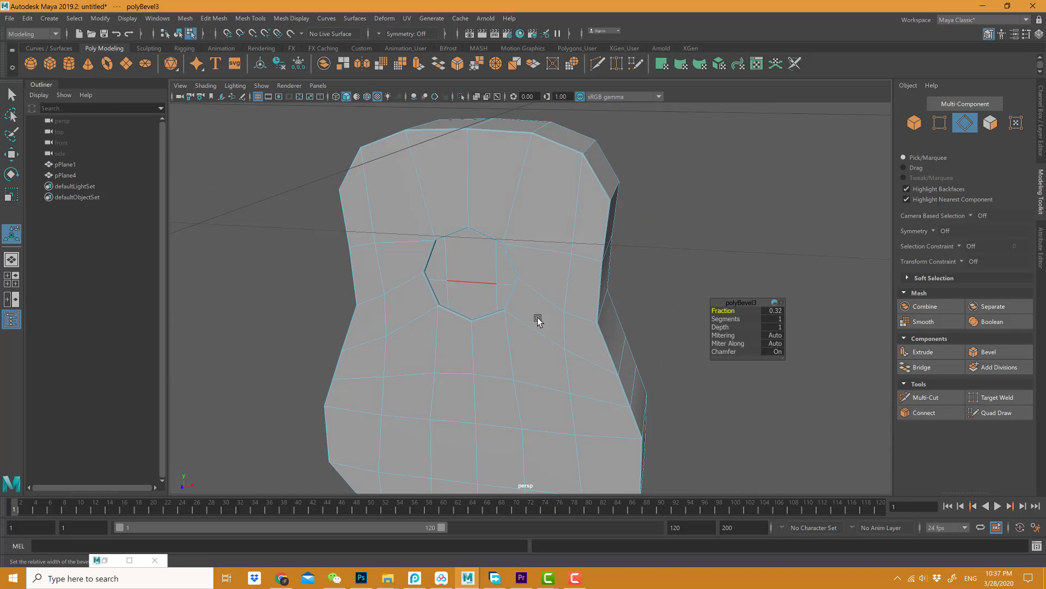
Return to object mode and preview the guitar body smoothed, examining its outer edges and soundhole rim.
right_click_drag(581, 264, 659, 258)
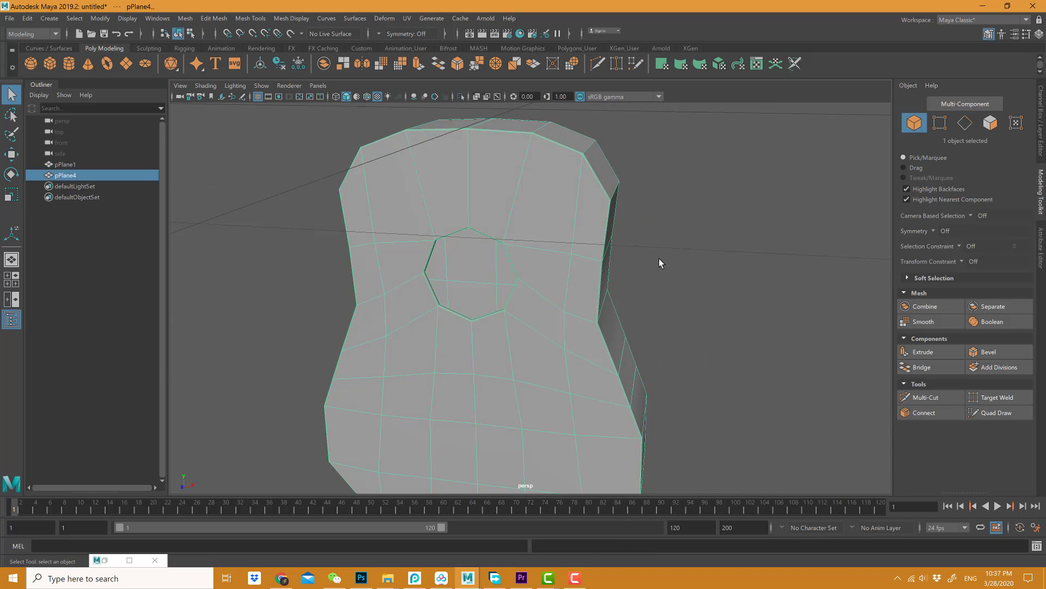
key("3")
left_click_drag(646, 279, 587, 282, "alt")
left_click(638, 284)
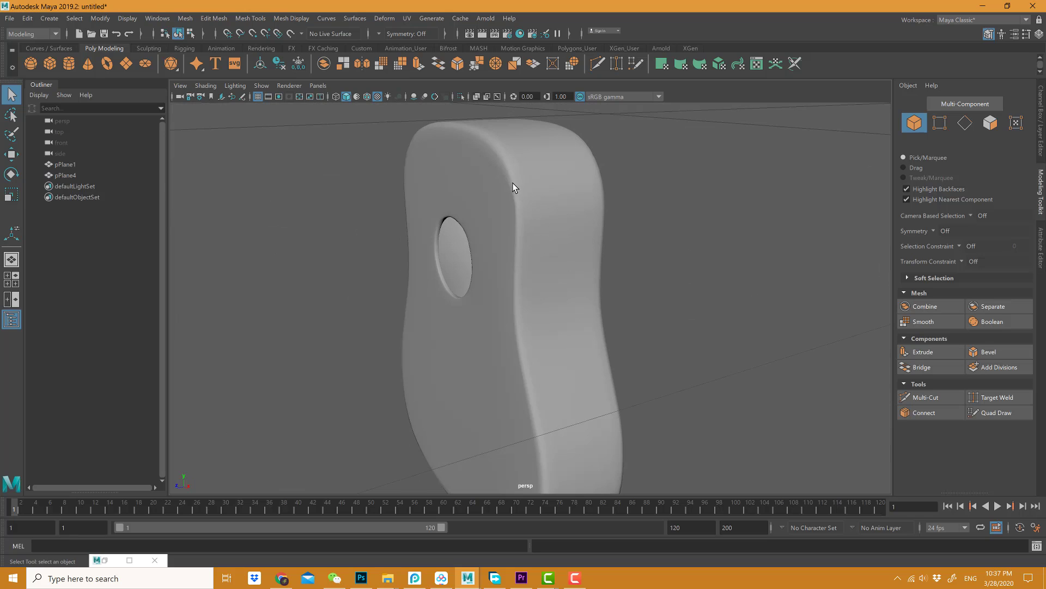
left_click_drag(514, 187, 534, 168, "alt")
left_click(534, 171)
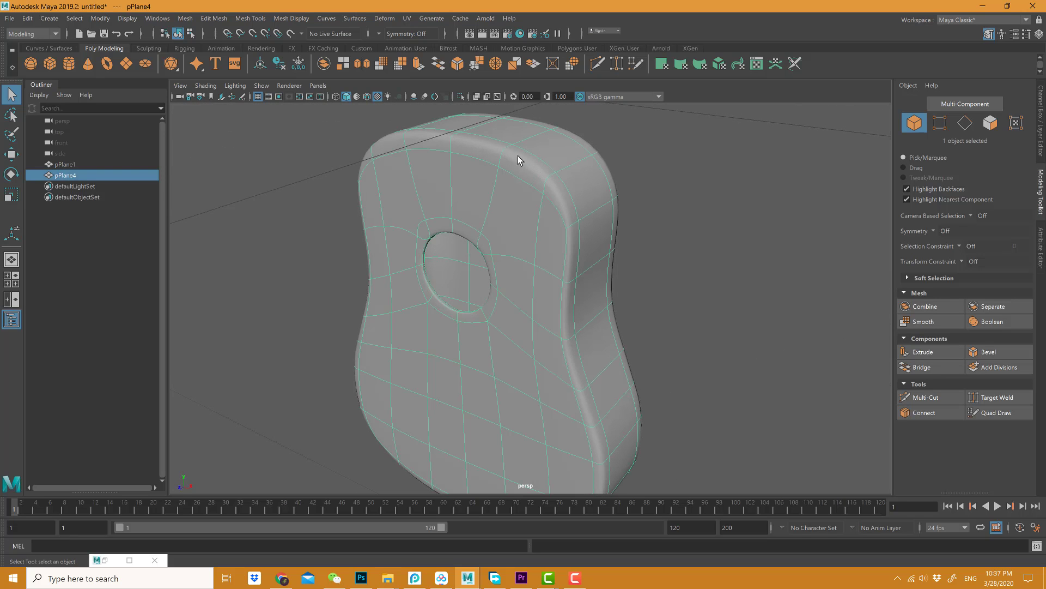
mouse_move(580, 211)
left_mouse_down("alt")
mouse_move(530, 215)
mouse_move(573, 222)
left_mouse_up("alt")
Return to the unsmoothed display and insert an edge loop along the bevel strip around the front face's outer edge.
key("1")
right_click_drag(548, 196, 649, 207, "alt")
middle_click_drag(624, 142, 587, 254, "alt")
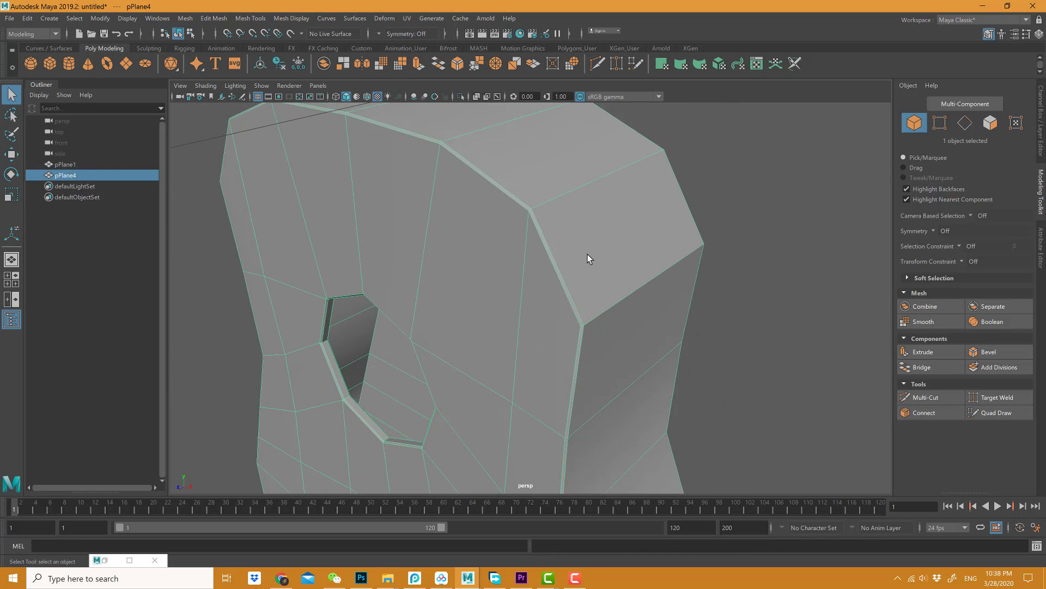
right_click_drag(588, 254, 635, 251, "alt")
middle_click_drag(665, 338, 620, 241, "alt")
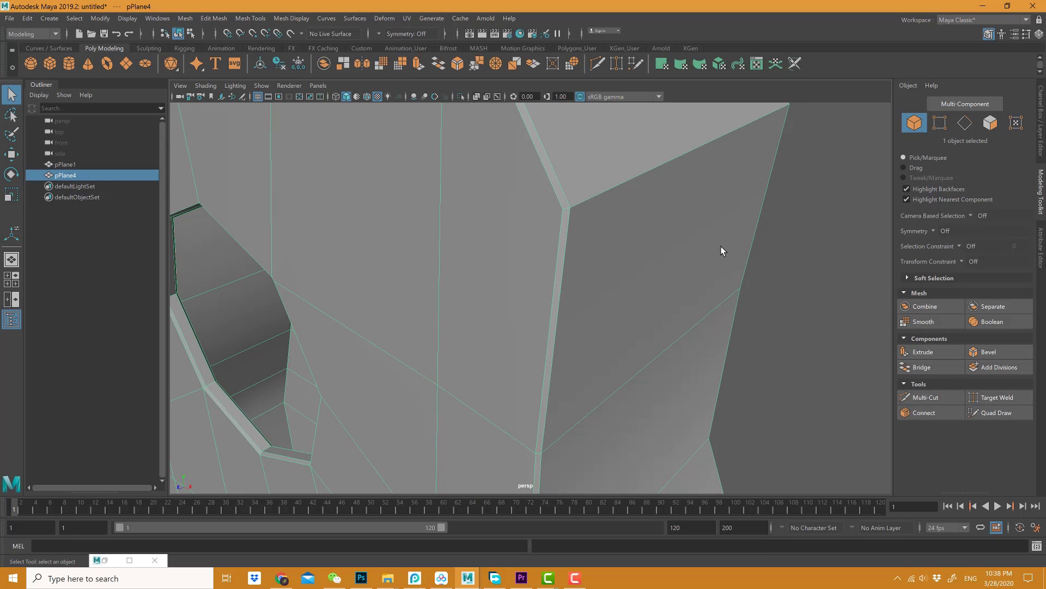
left_click(289, 18)
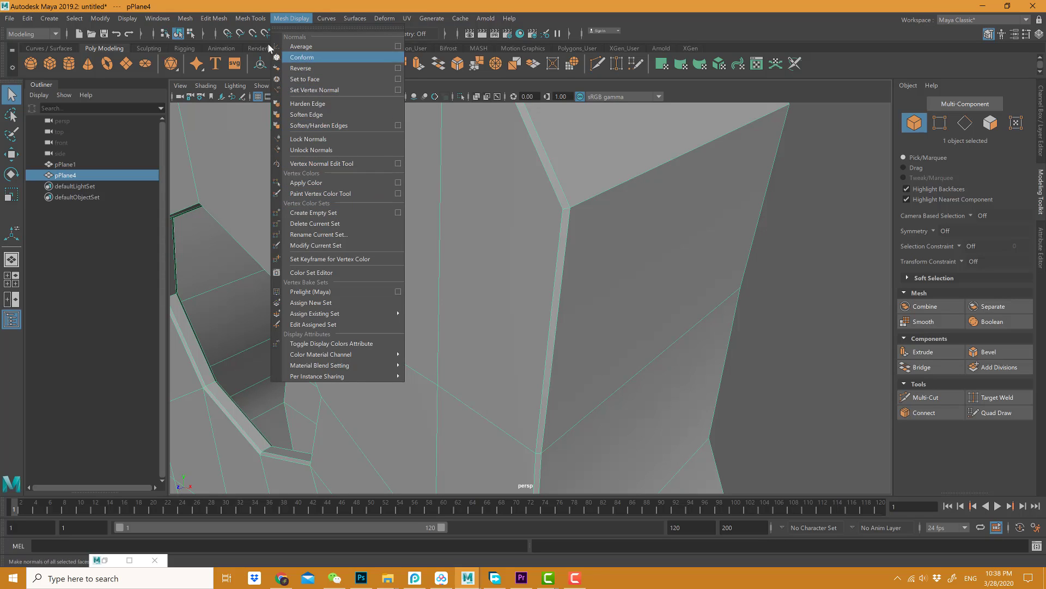
mouse_move(257, 19)
left_click(274, 100)
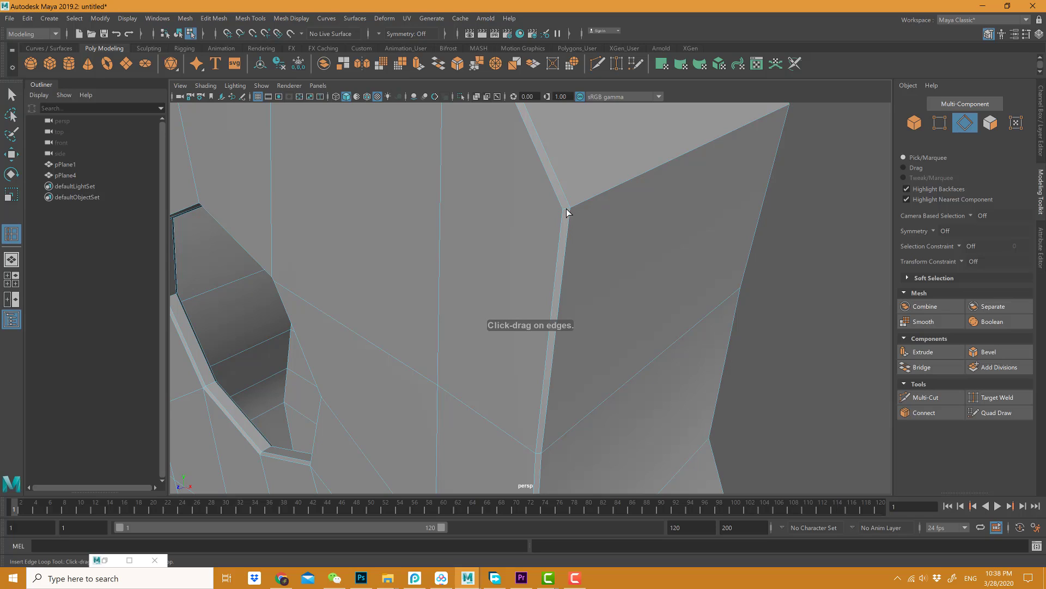
mouse_move(567, 208)
right_mouse_down("alt")
mouse_move(597, 208)
mouse_move(586, 208)
right_mouse_up("alt")
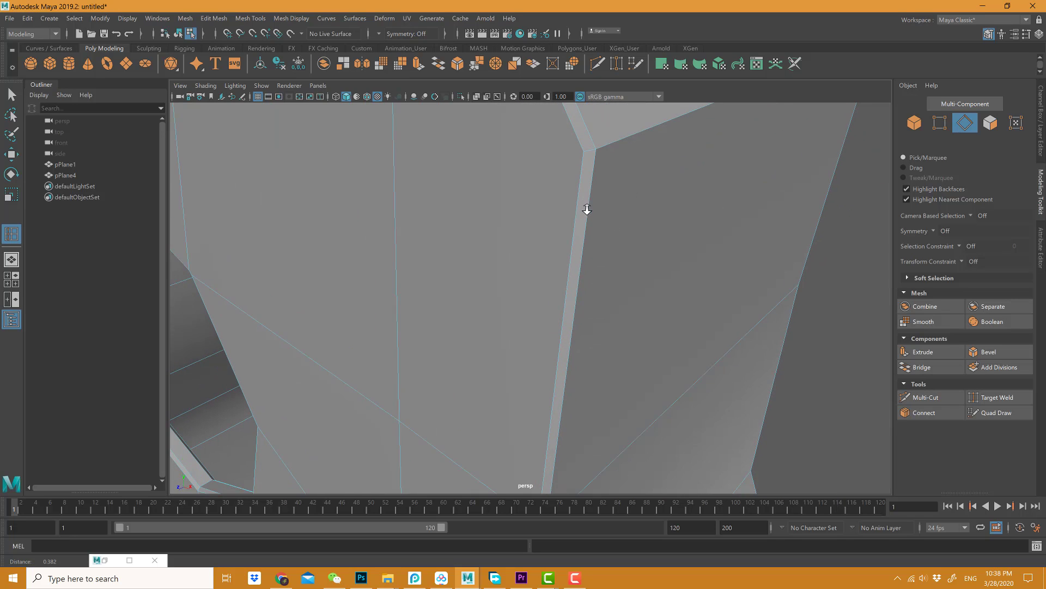
middle_click_drag(587, 209, 574, 213, "alt")
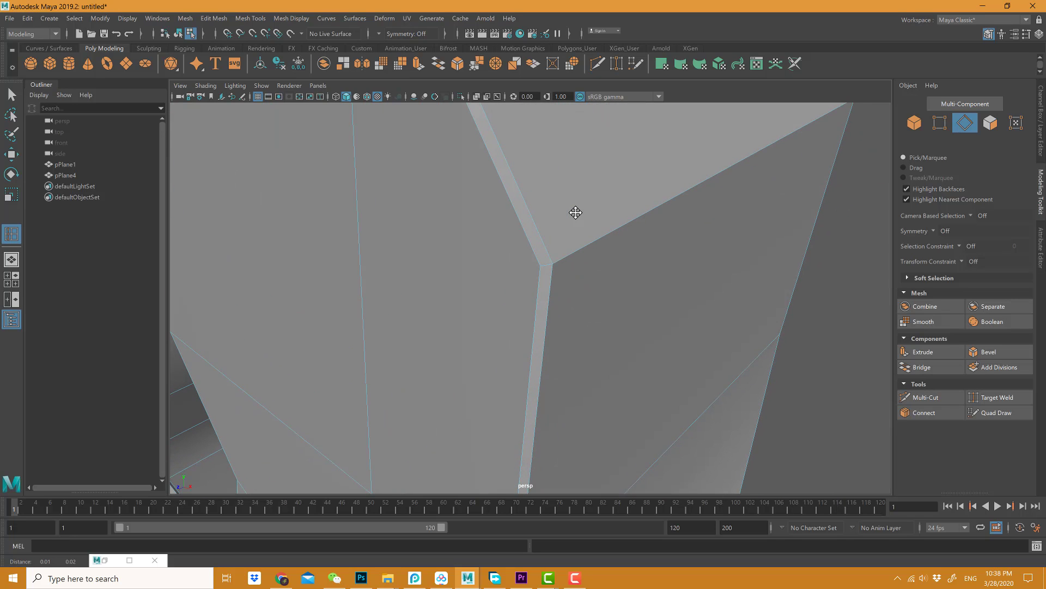
left_click(548, 269)
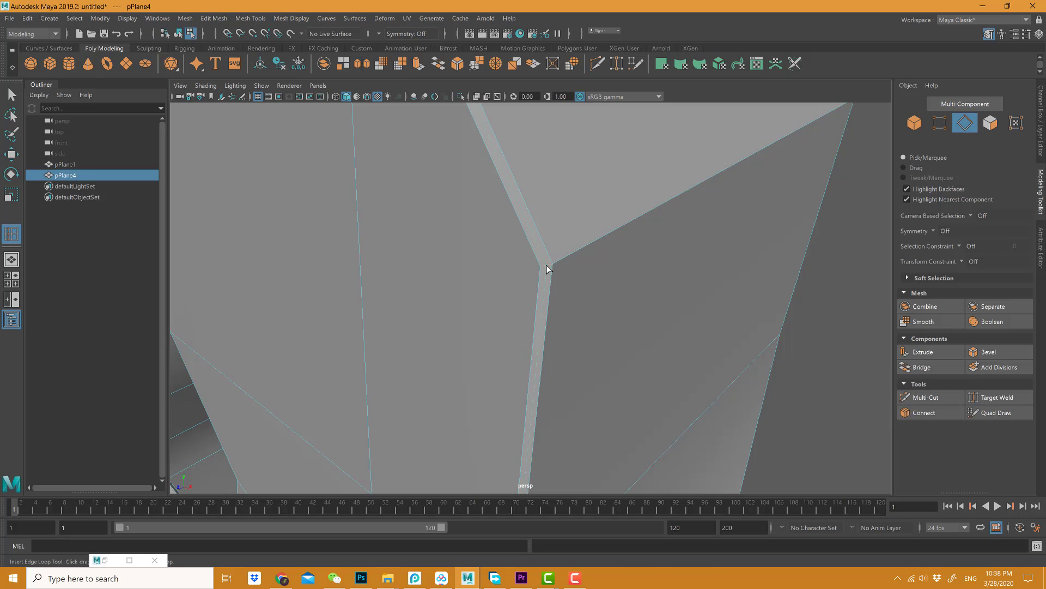
left_click_drag(548, 268, 555, 272)
Insert an edge loop along the bevel strip around the back face's outer edge.
left_click_drag(626, 229, 566, 266, "alt")
scroll(401, 208, "up", 5)
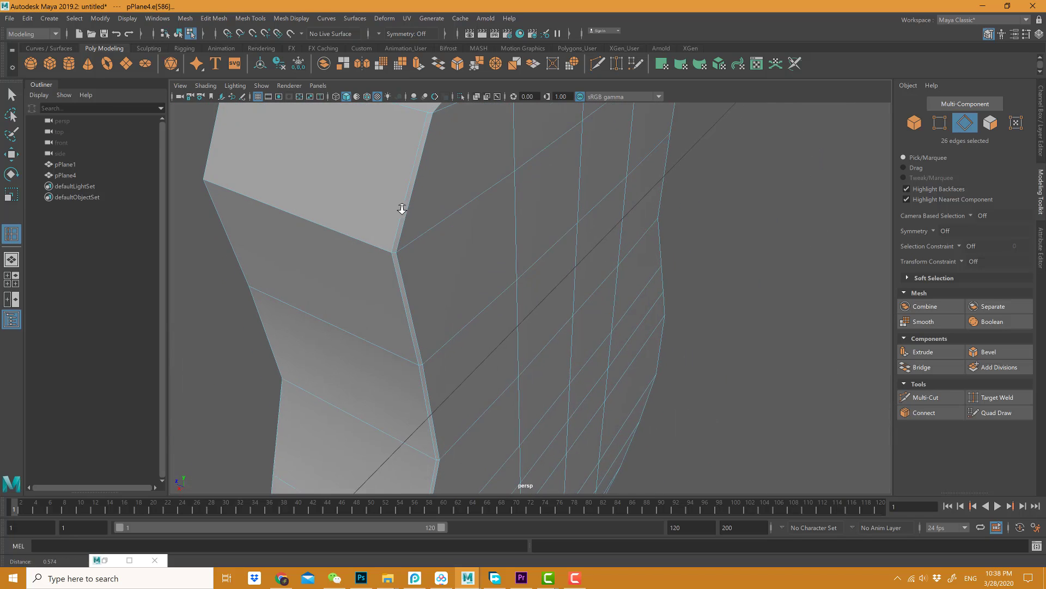
middle_click_drag(423, 199, 507, 213, "alt")
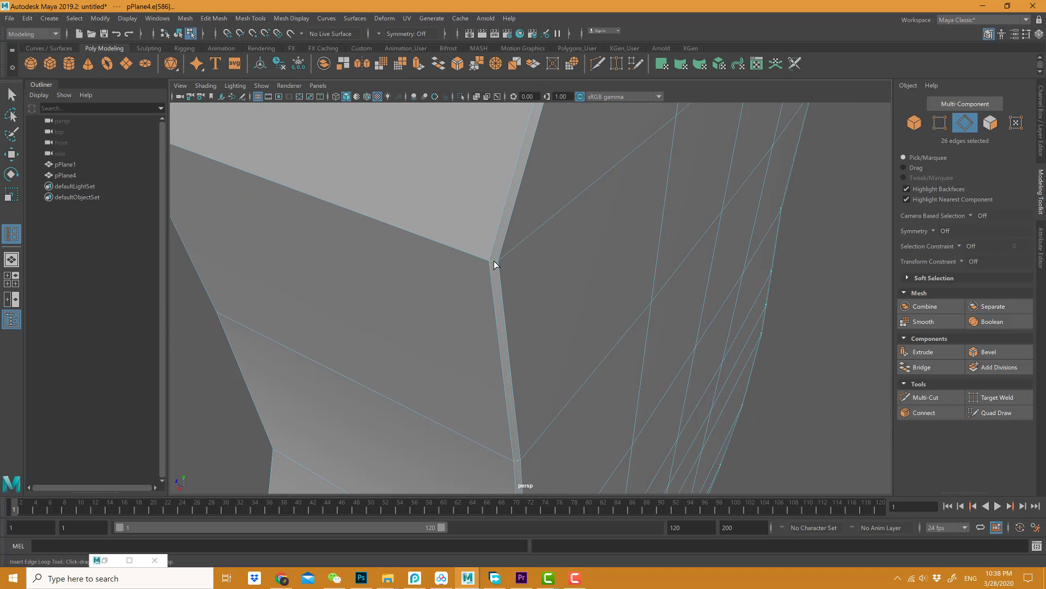
left_click(493, 260)
Insert edge loops along the outer and inner bevel strips of the soundhole rim.
left_click_drag(362, 222, 436, 229, "alt")
scroll(401, 226, "down", 5)
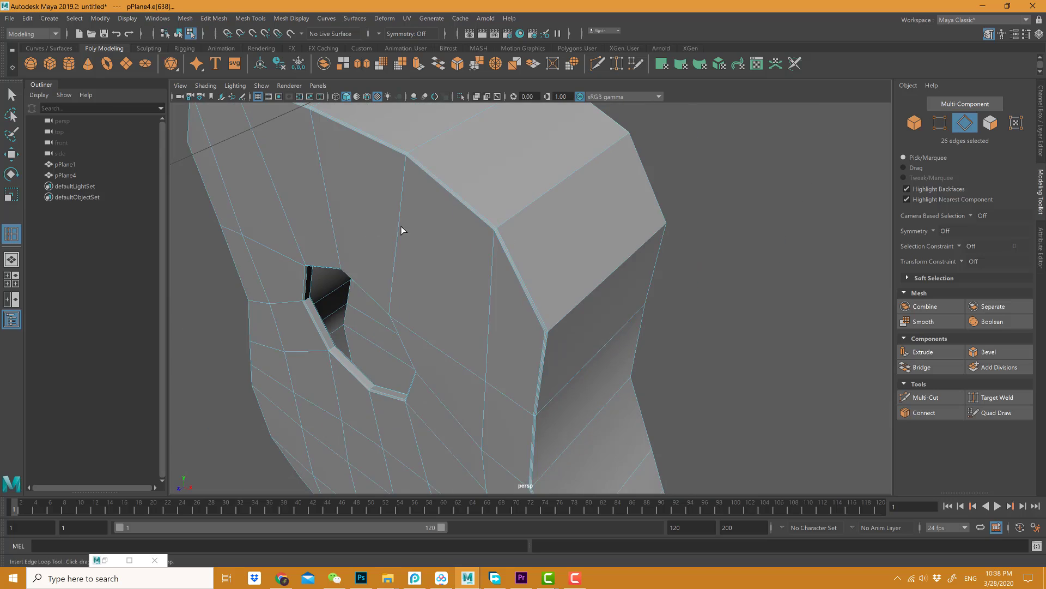
middle_click_drag(401, 226, 457, 200, "alt")
right_click_drag(353, 250, 451, 240, "alt")
right_click_drag(337, 221, 378, 218, "alt")
middle_click_drag(379, 218, 424, 210, "alt")
left_click(395, 241)
left_click_drag(388, 242, 420, 235, "alt")
middle_click_drag(454, 221, 428, 236, "alt")
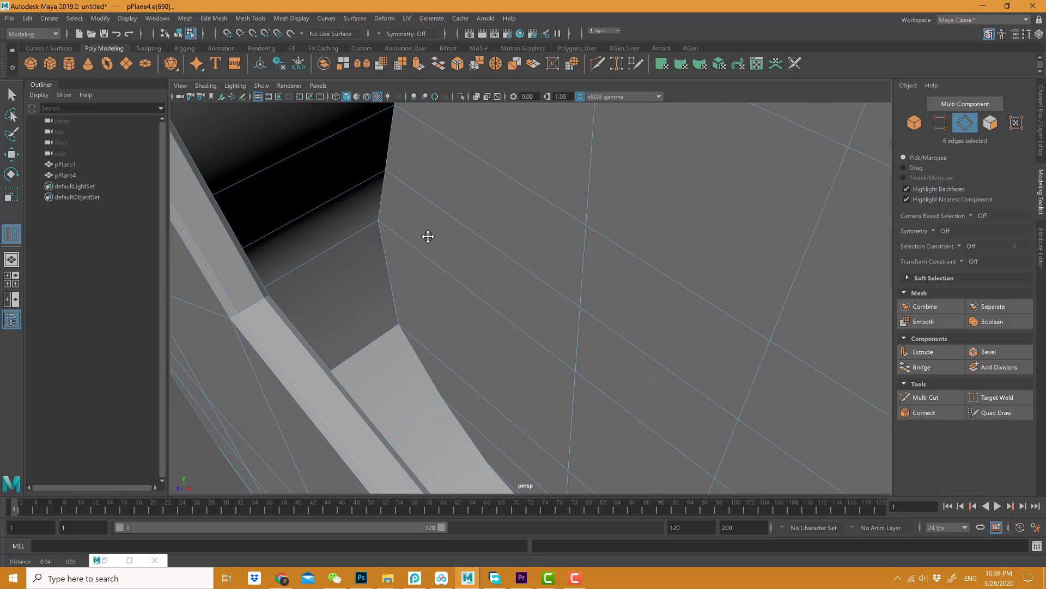
left_click(268, 297)
Examine the soundhole rim and the front face's outer edge, and leave the Insert Edge Loop tool.
right_click_drag(369, 291, 305, 274, "alt")
left_click_drag(305, 274, 375, 253, "alt")
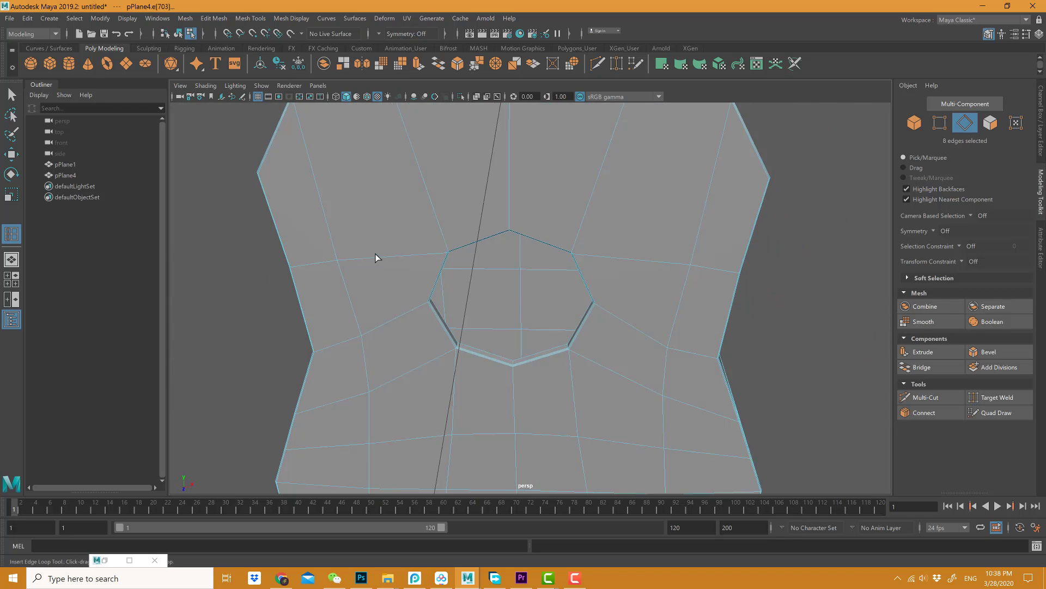
middle_click_drag(473, 252, 427, 251, "alt")
left_click_drag(428, 253, 426, 267, "alt")
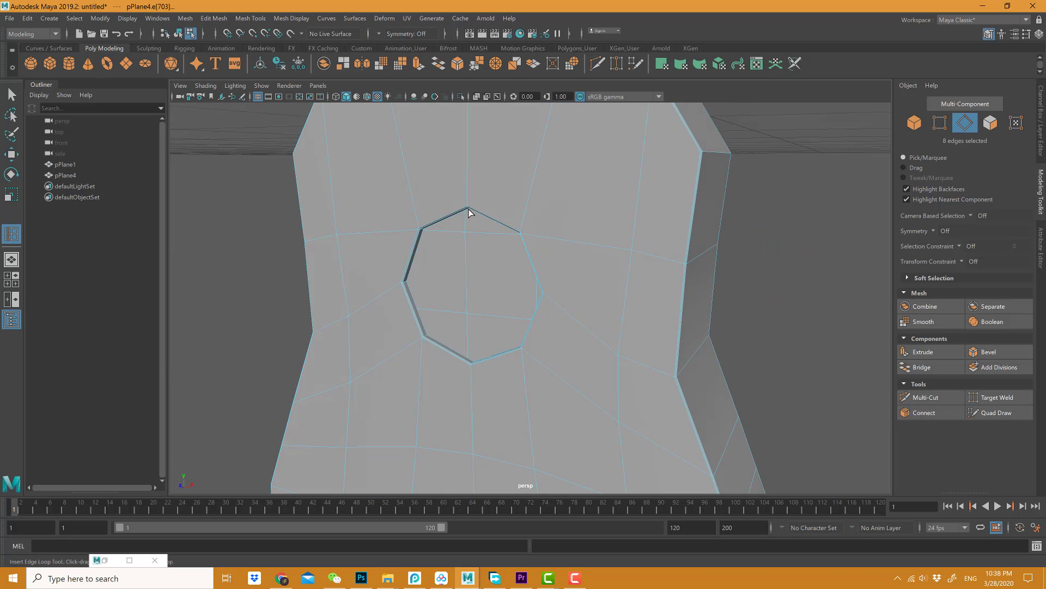
middle_click_drag(470, 212, 416, 237, "alt")
right_click_drag(416, 237, 371, 222, "alt")
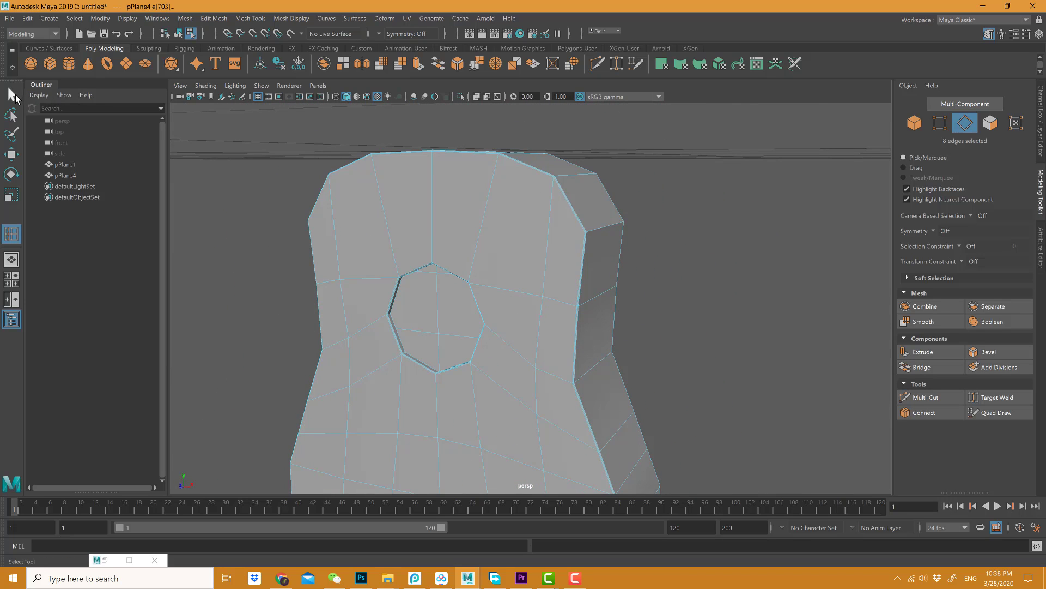
left_click_drag(376, 240, 413, 233, "alt")
Preview the guitar body smoothed in object mode and inspect its front, sides and soundhole with nothing selected.
right_click_drag(413, 233, 497, 239)
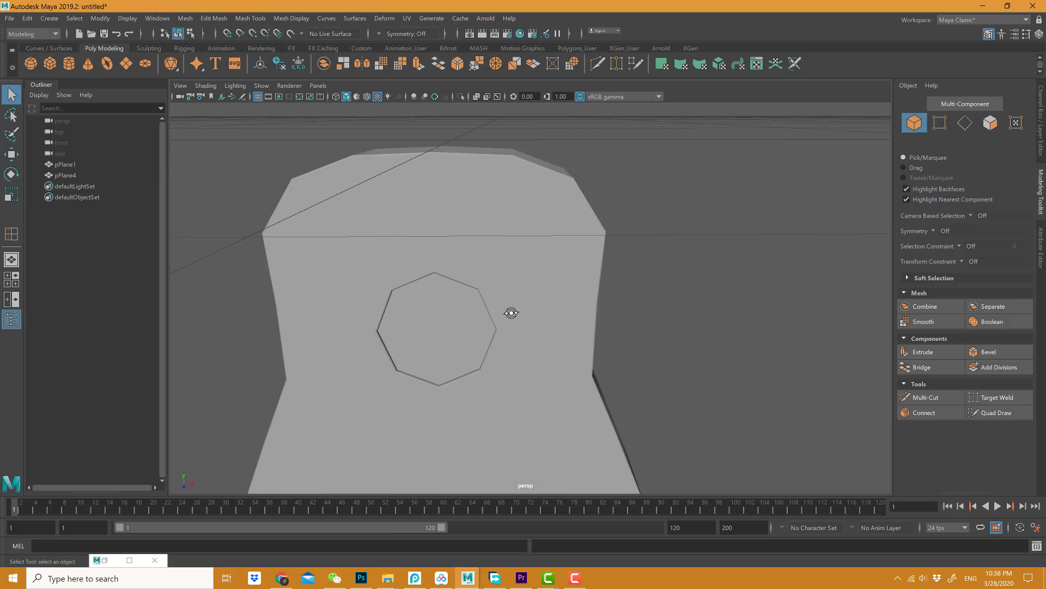
left_click_drag(512, 312, 530, 273, "alt")
left_click(531, 273)
key("3")
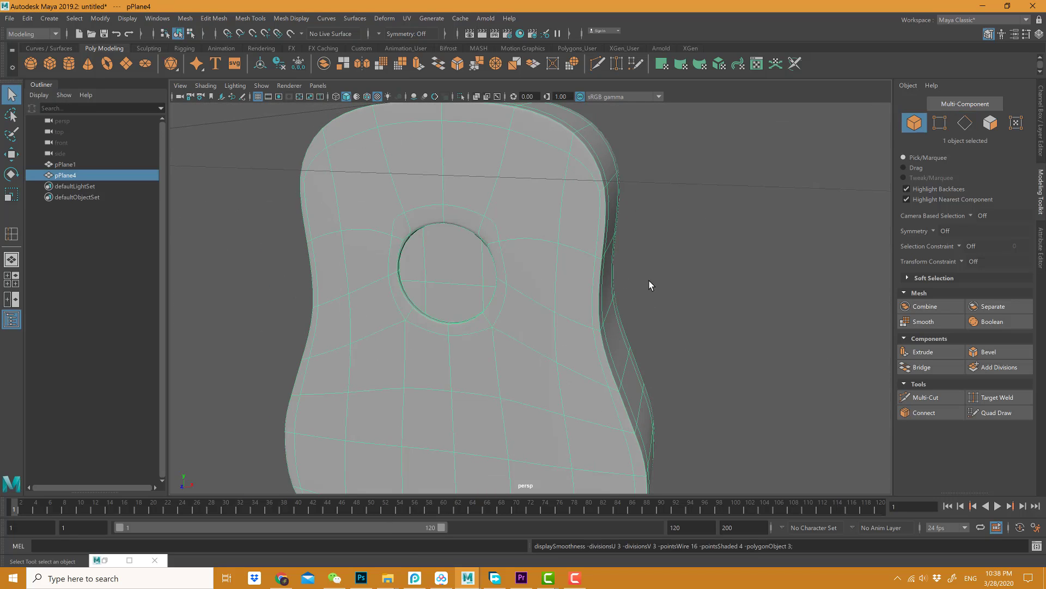
left_click(645, 280)
left_click_drag(645, 280, 515, 267, "alt")
left_click_drag(545, 291, 492, 295, "alt")
middle_click_drag(493, 294, 529, 289, "alt")
left_click_drag(529, 288, 499, 291, "alt")
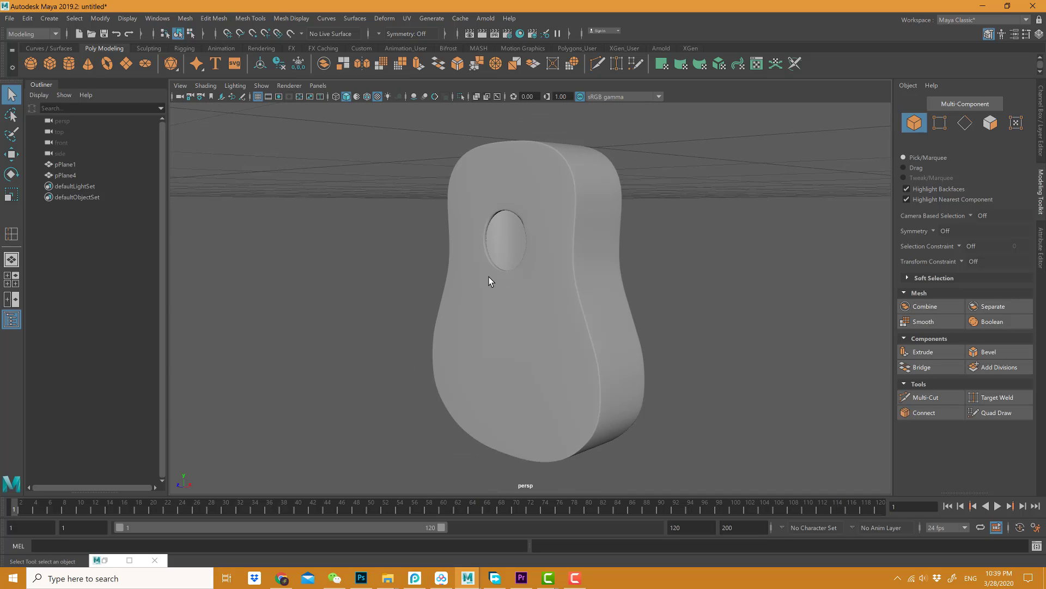